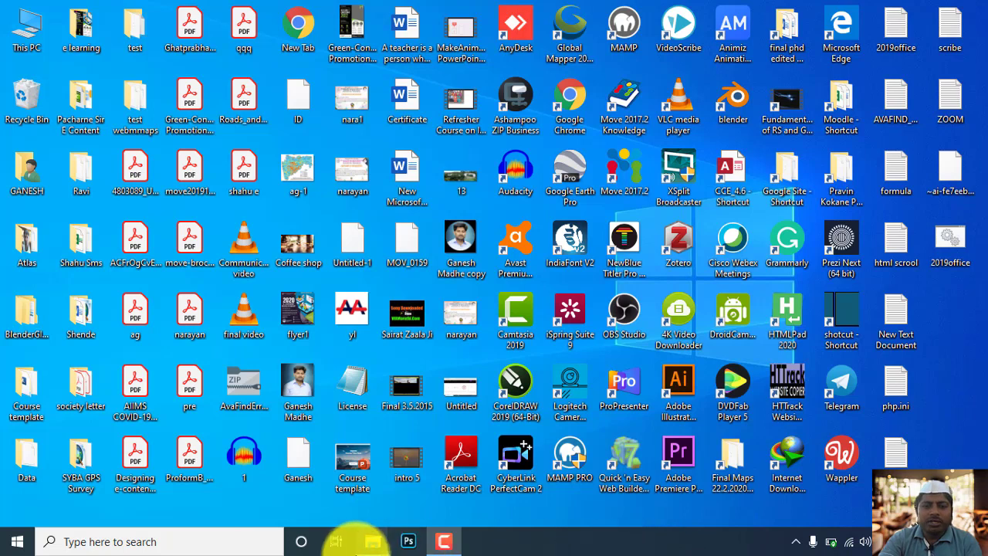
Find the QGIS3 app through the Windows search and launch it.
left_click(267, 535)
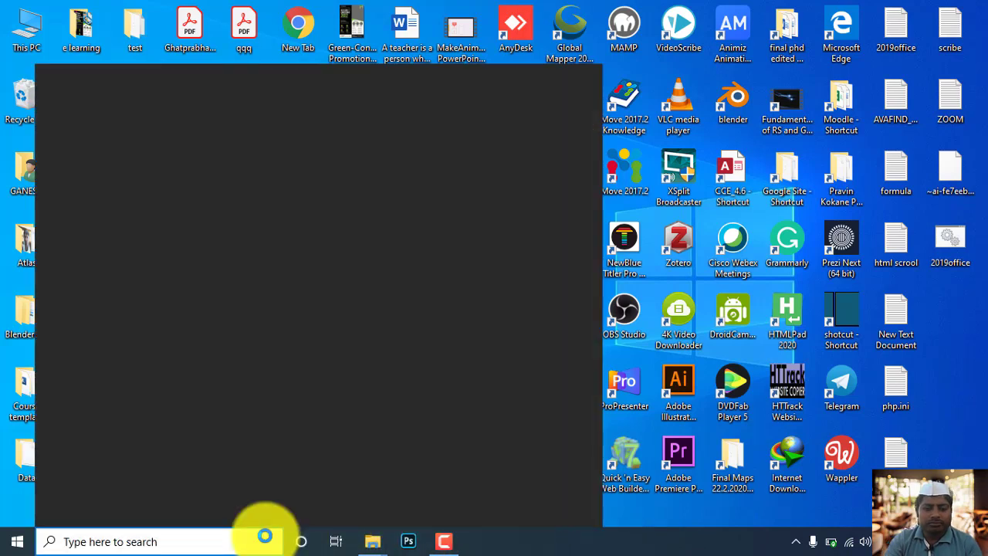
type("qugi")
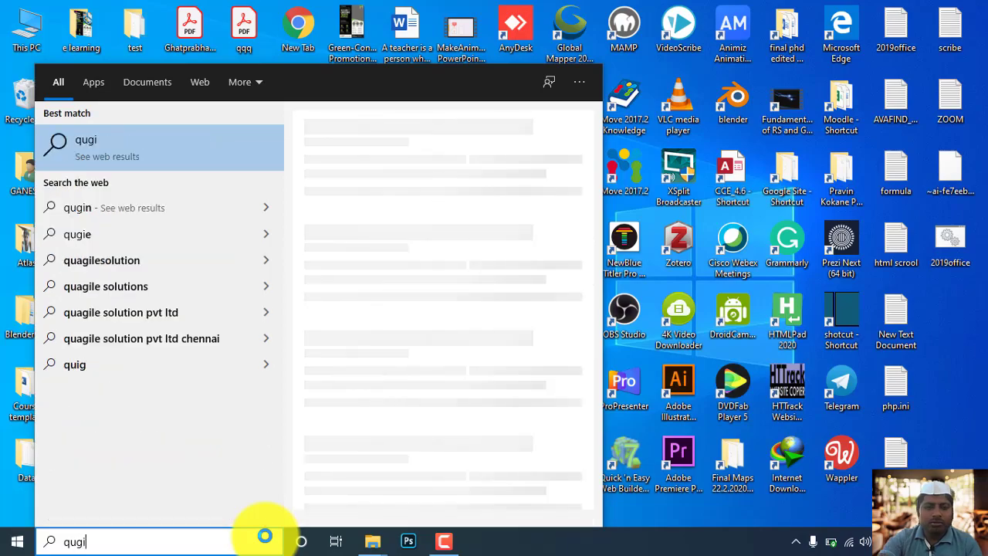
key("BackSpace")
key("BackSpace")
key("BackSpace")
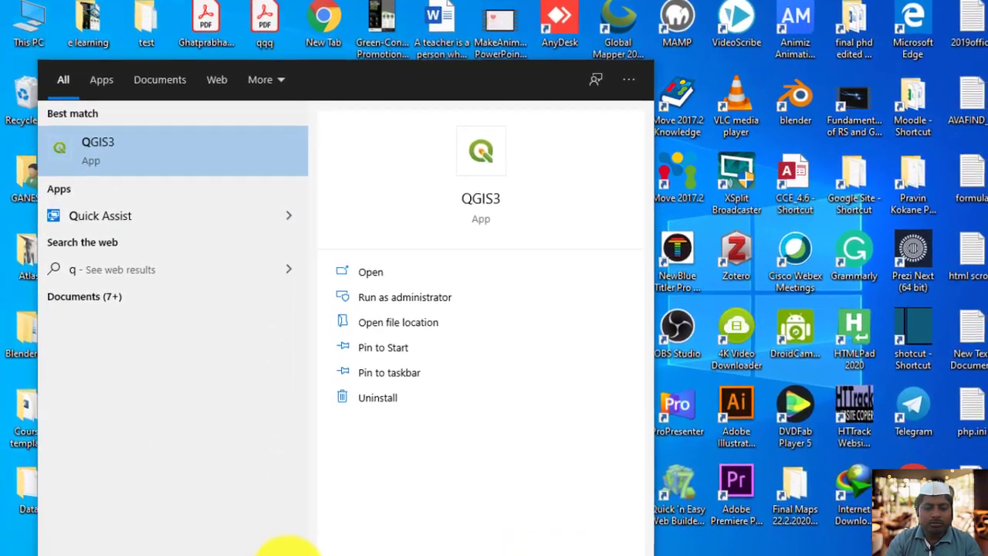
type("gis")
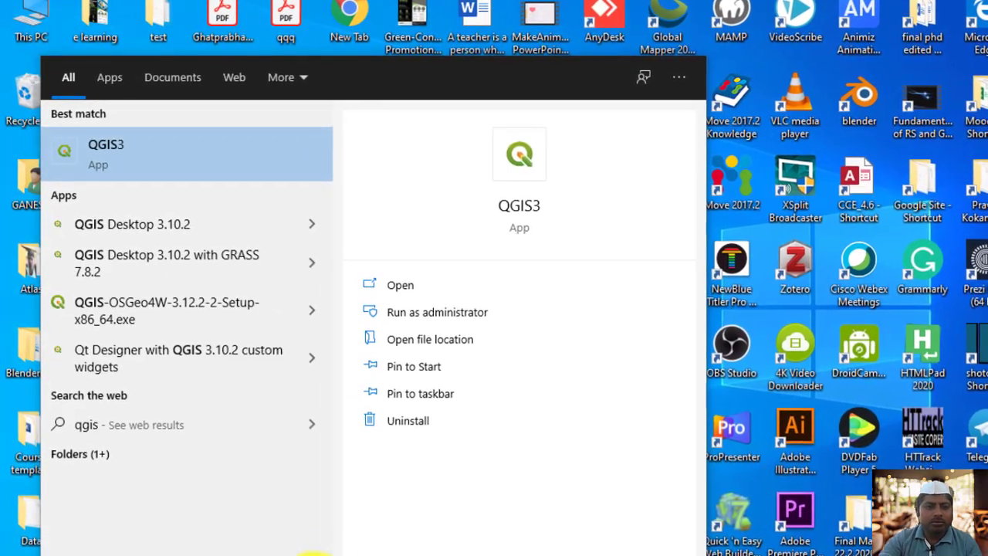
left_click(141, 170)
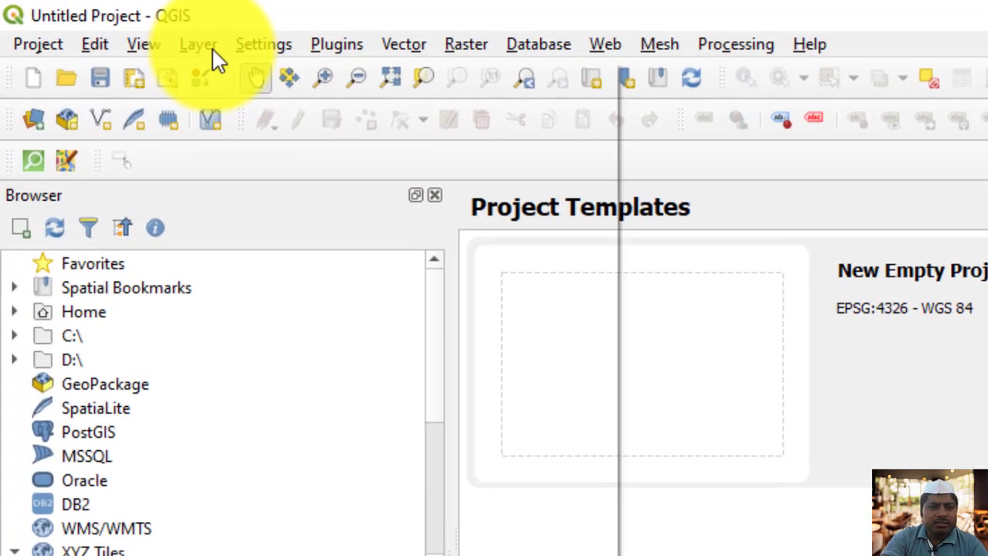
Add the vector dataset palghar_border.shp from the SHP Data folder to the project as a layer.
left_click(199, 45)
mouse_move(133, 73)
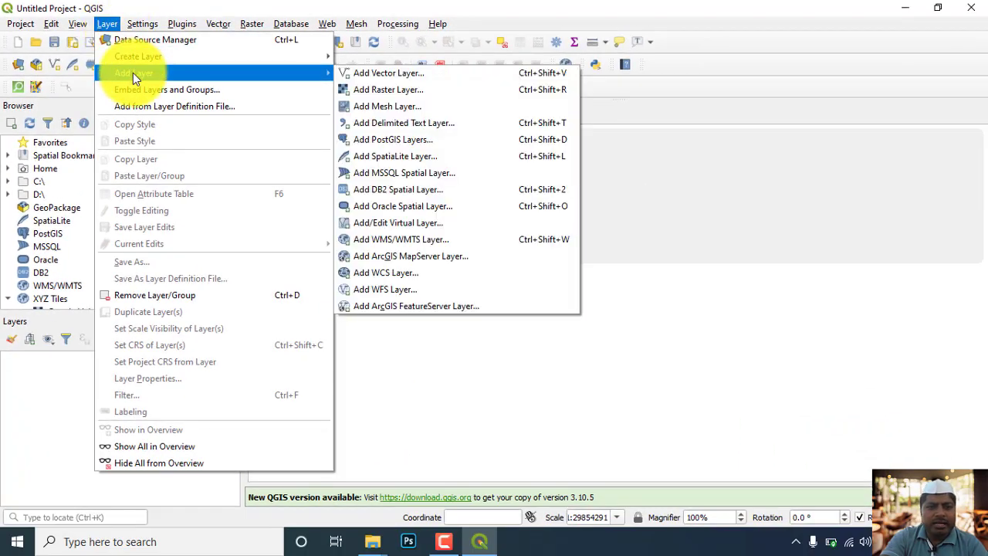
left_click(367, 71)
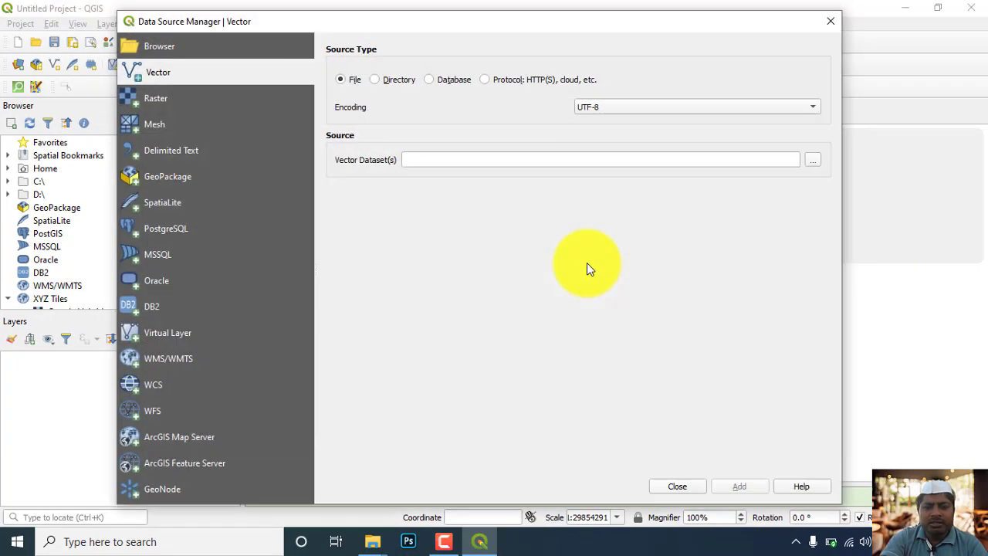
left_click(812, 163)
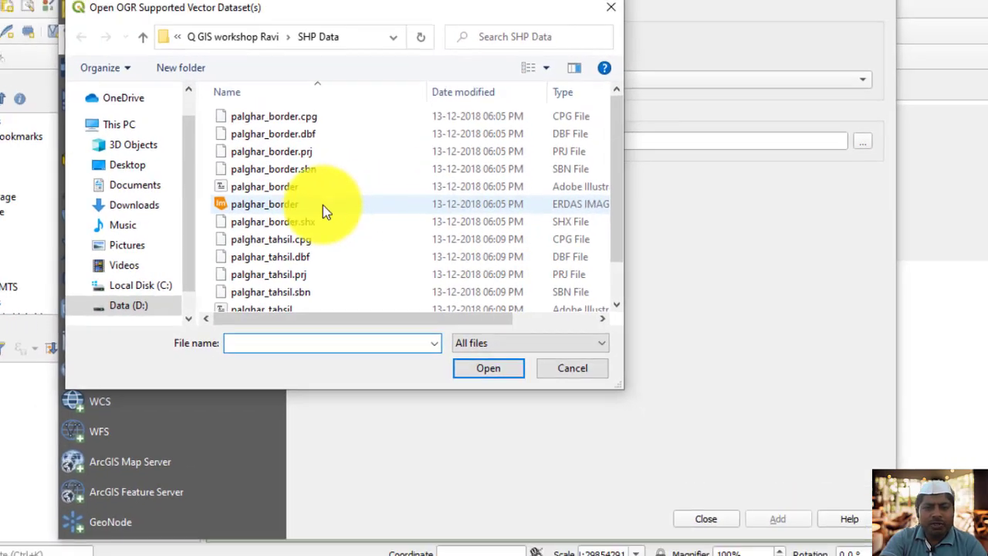
left_click(340, 197)
left_click(499, 357)
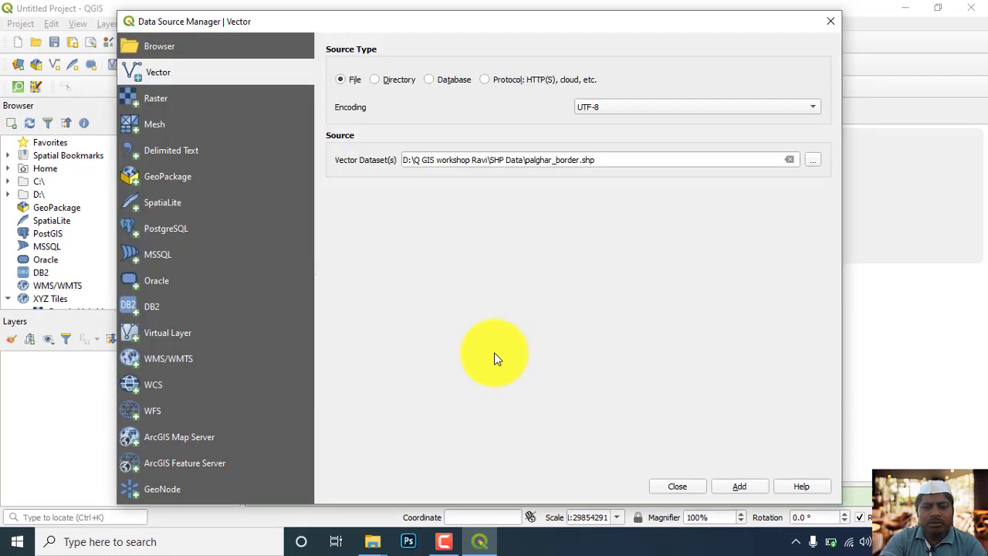
left_click(743, 487)
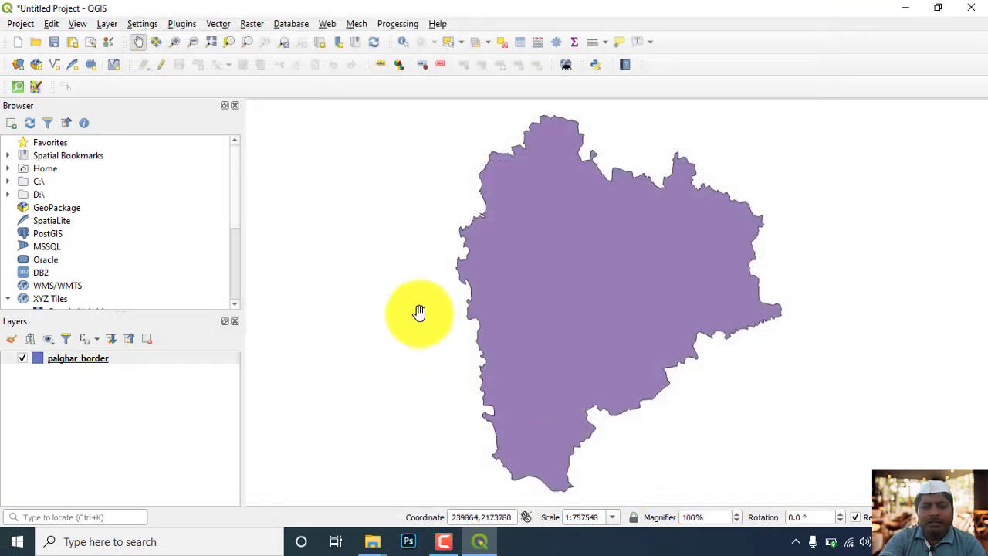
Set the palghar_border layer's symbology to the outline blue fill style and apply it.
left_click_drag(561, 301, 530, 313)
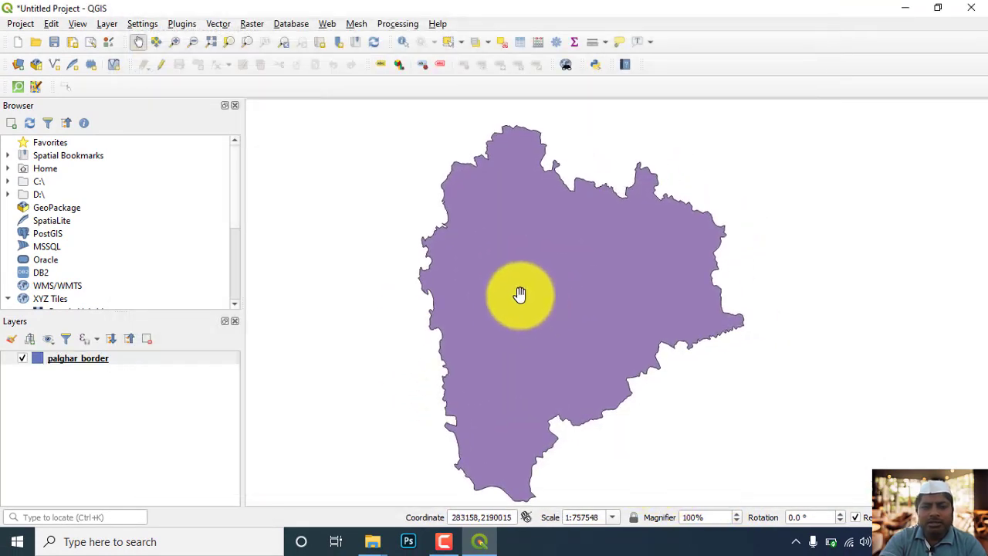
left_click(89, 365)
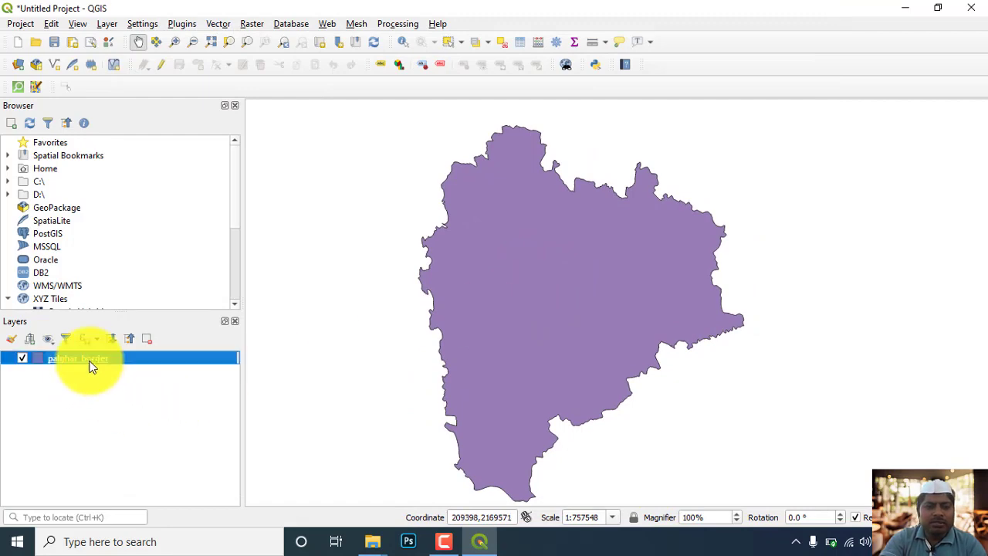
double_click(88, 365)
left_click(720, 344)
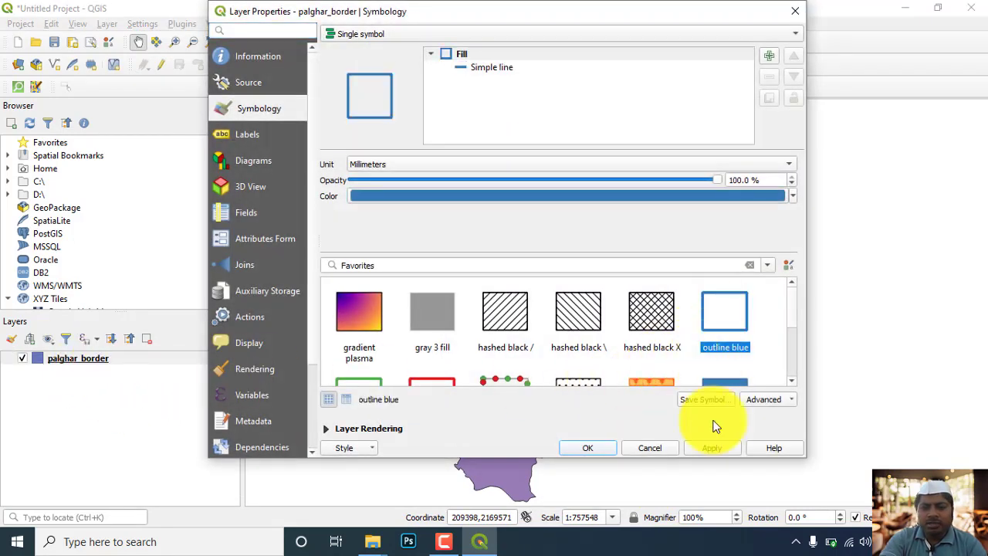
left_click(714, 448)
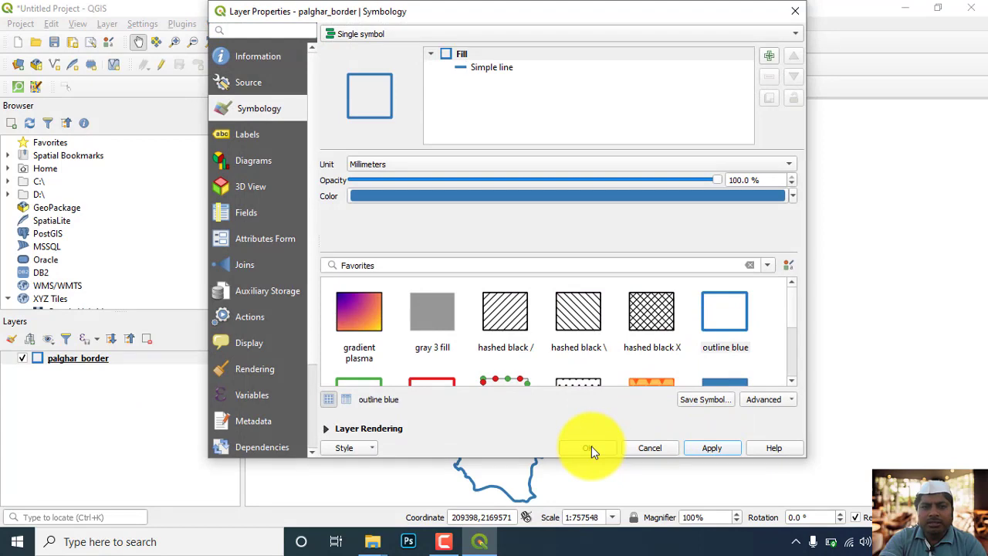
left_click(591, 447)
left_click_drag(458, 305, 499, 302)
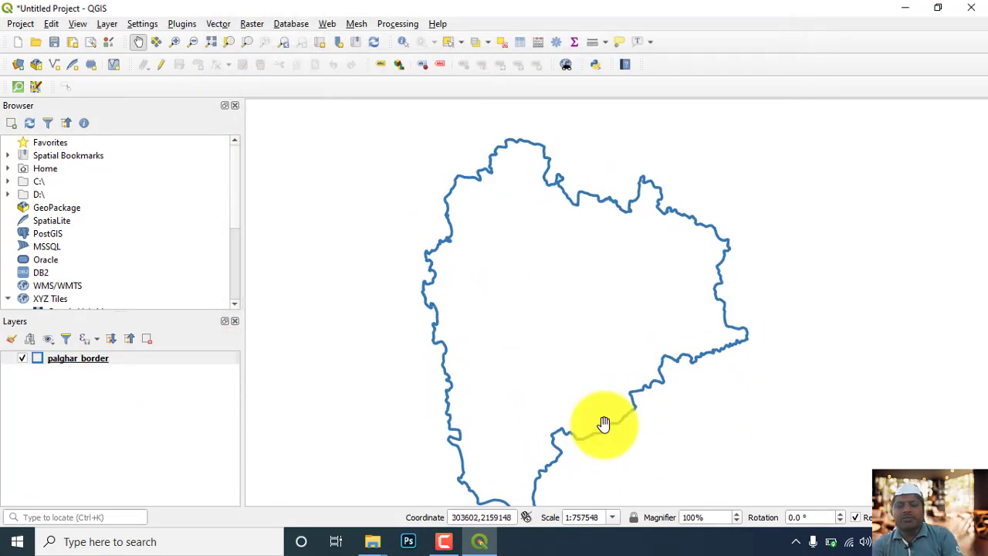
left_click_drag(603, 423, 599, 408)
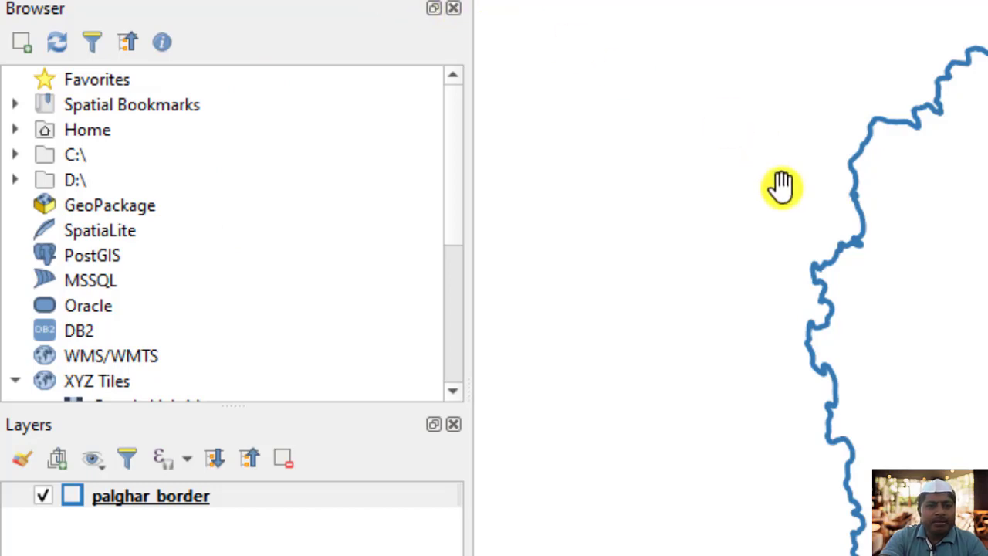
left_click_drag(816, 288, 821, 267)
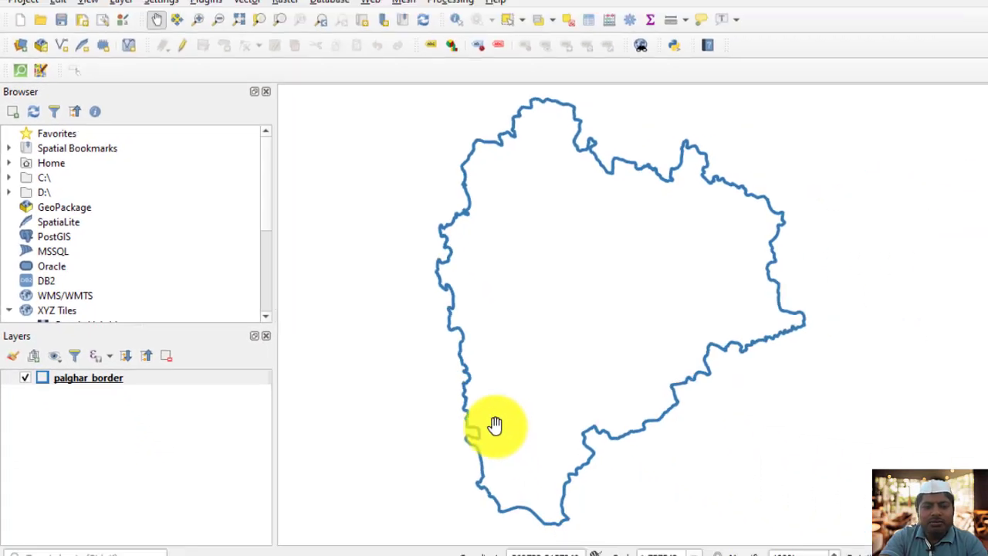
Switch to Google Chrome and open the Google home page.
left_click(216, 540)
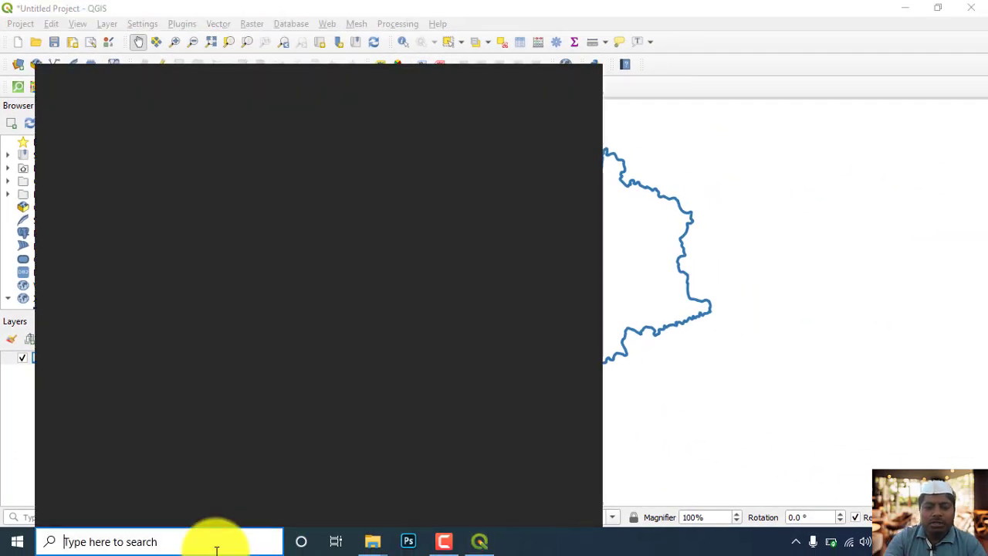
type("goog")
key("Escape")
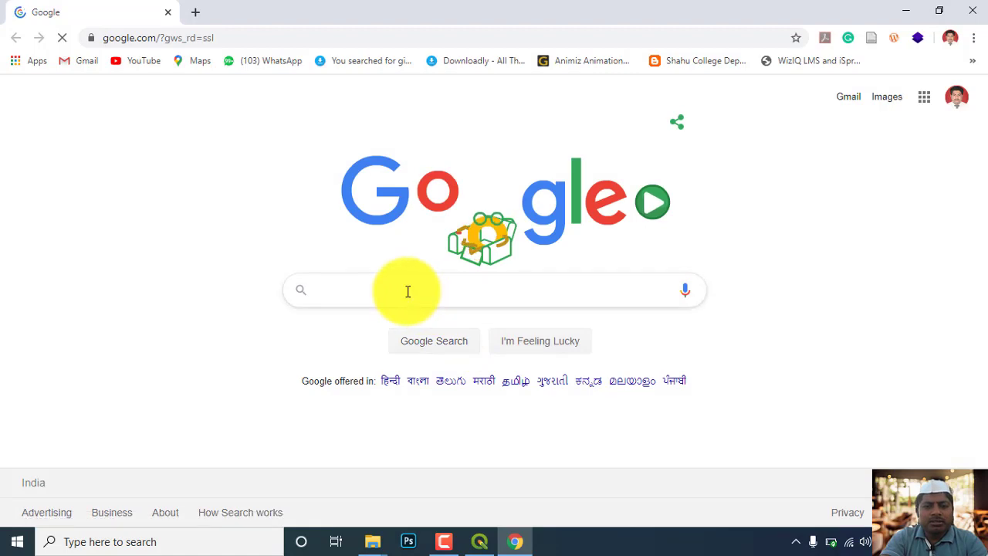
Search Google for bhuvan.nrsc.gov.in.
left_click(409, 291)
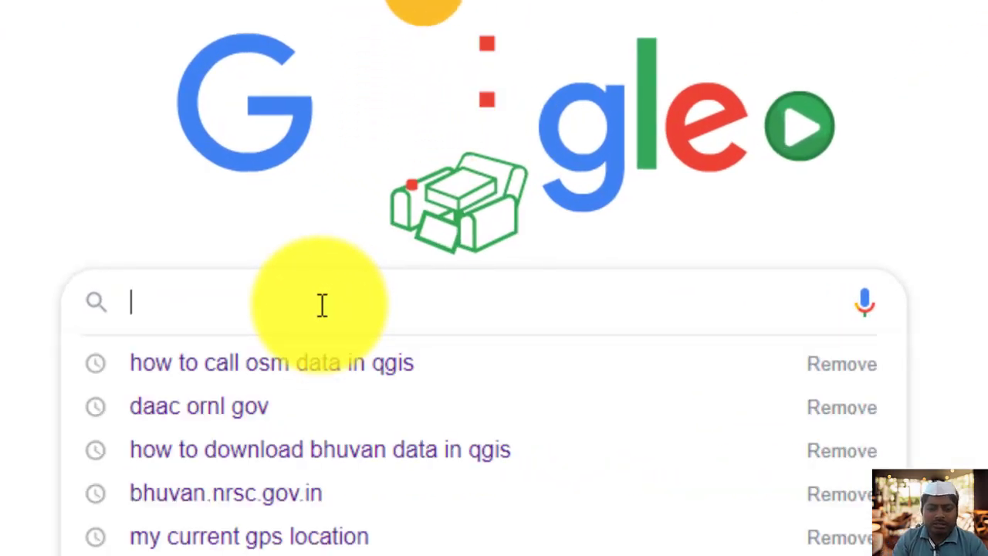
type("bhav")
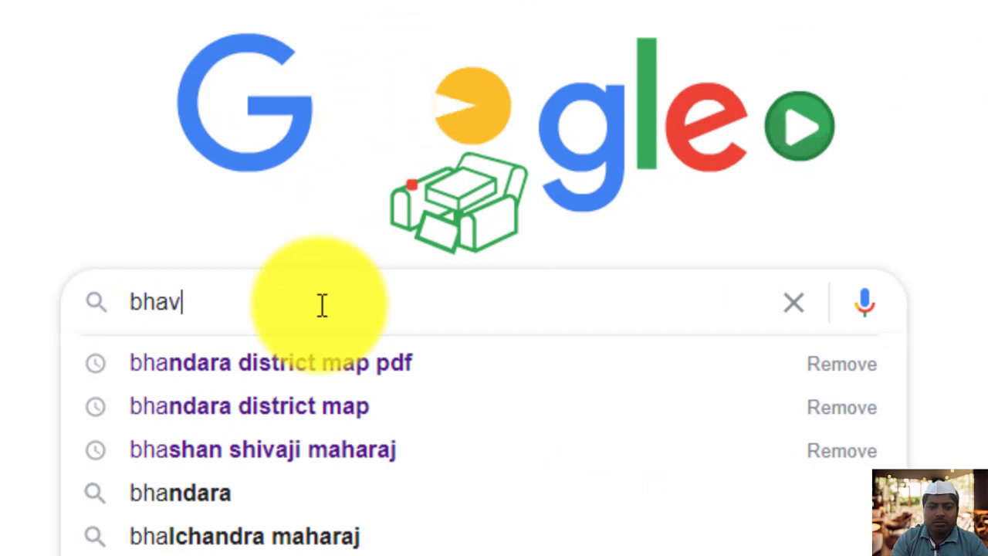
key("BackSpace")
key("BackSpace")
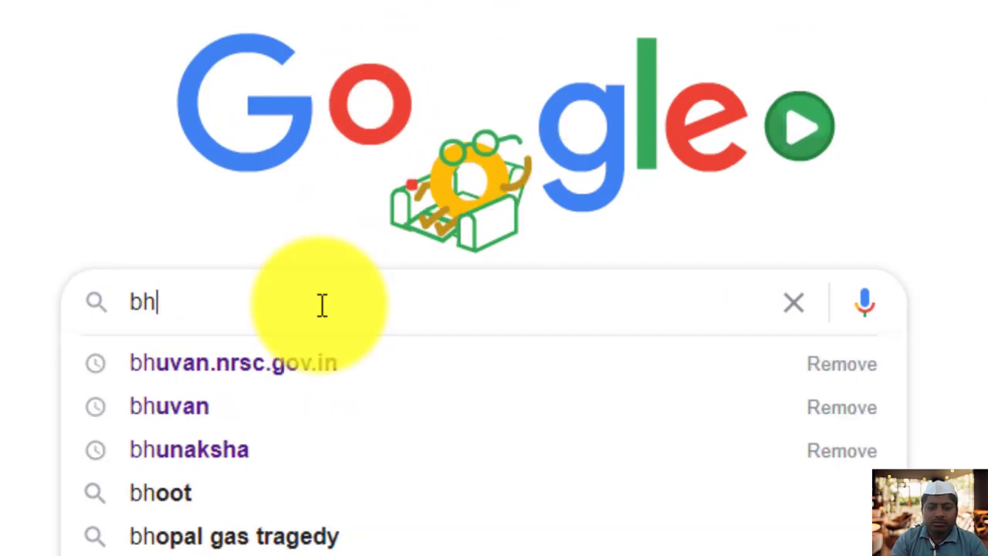
type("u")
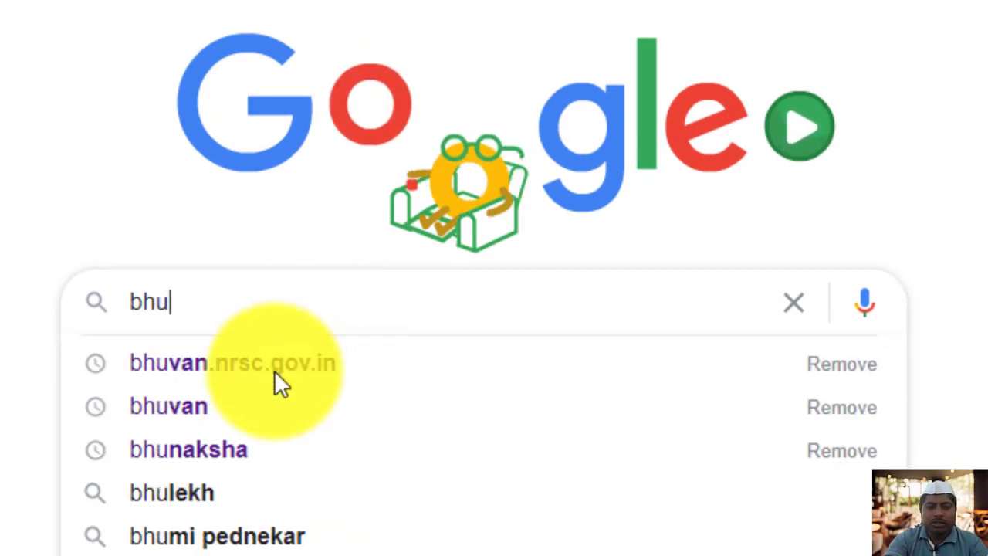
left_click(272, 372)
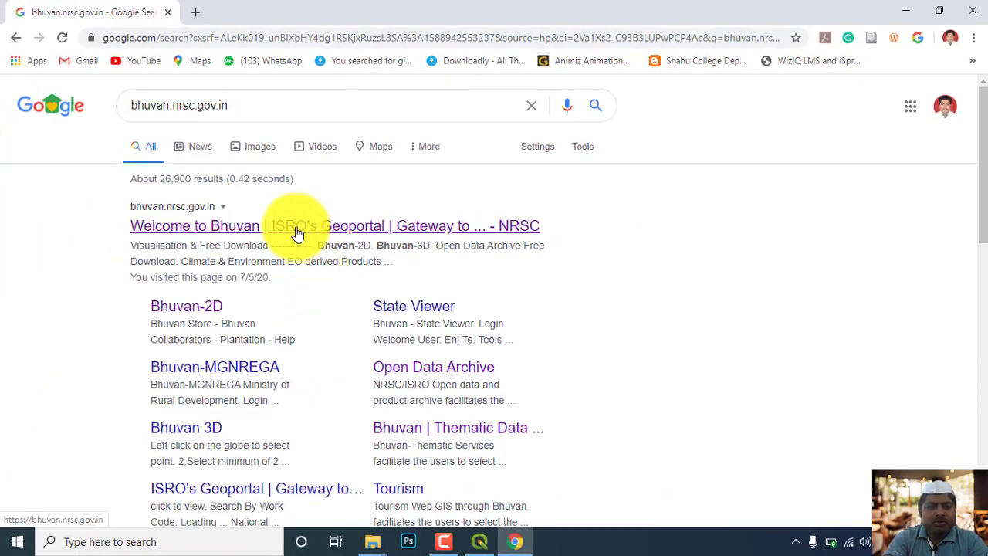
Go to ISRO's Bhuvan geoportal from the search results and open its Thematic Services.
left_click(193, 231)
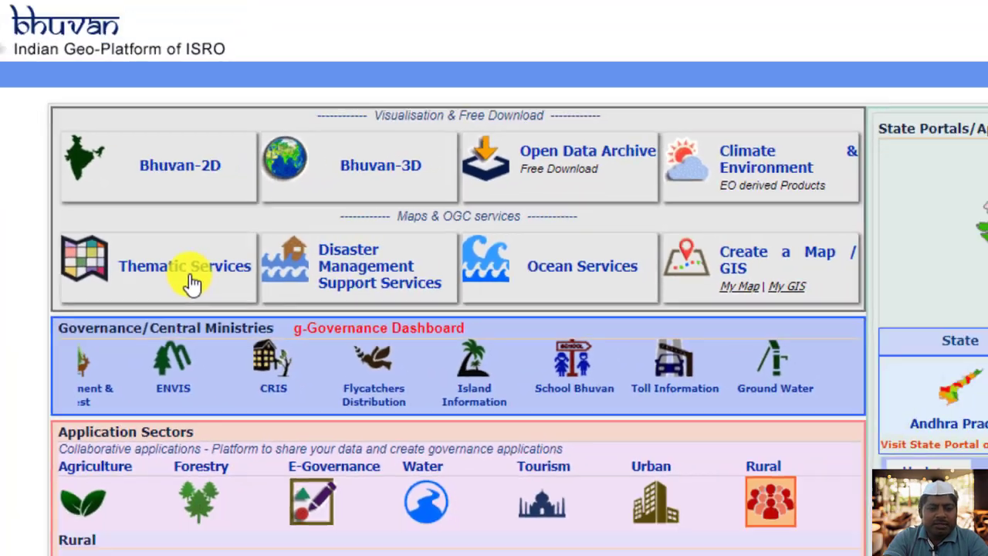
left_click(217, 297)
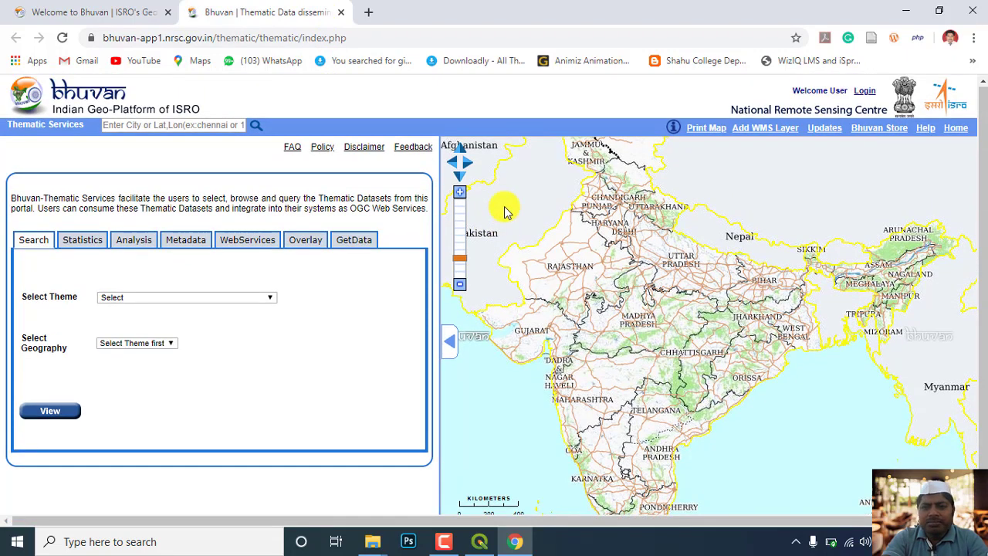
scroll(519, 168, "up", 1)
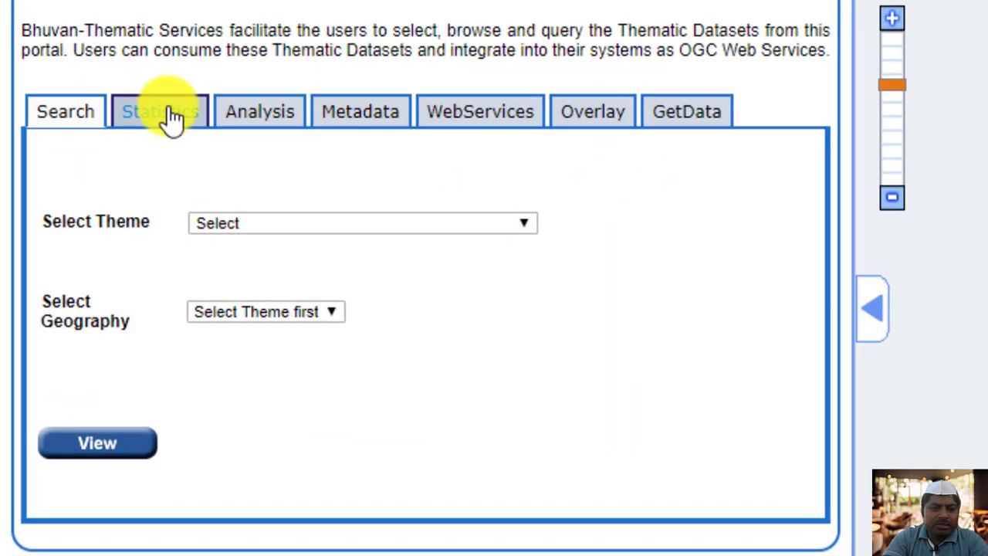
Look through the Statistics, Analysis, Metadata and WebServices sections of the thematic portal and return to Search.
left_click(171, 118)
left_click(251, 119)
left_click(359, 124)
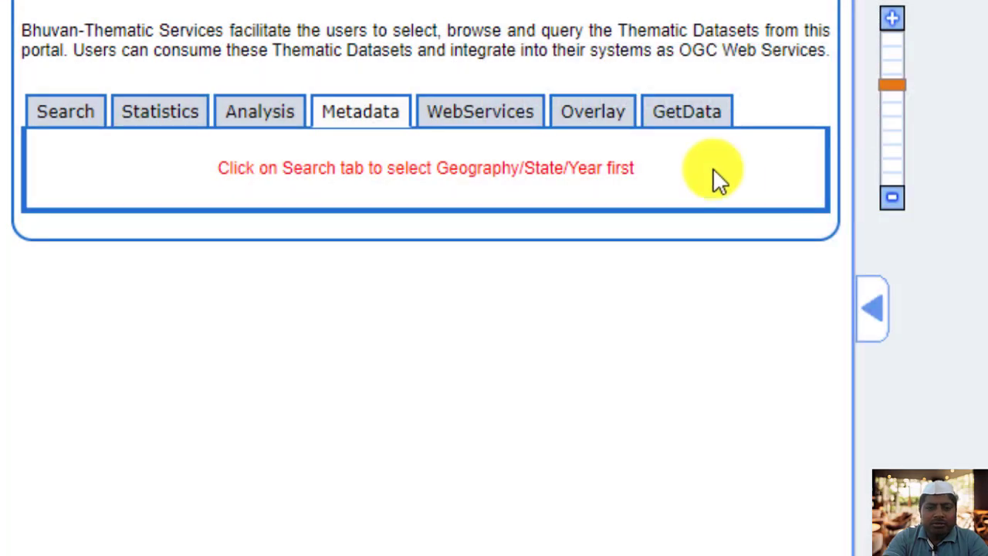
left_click(496, 130)
left_click(84, 123)
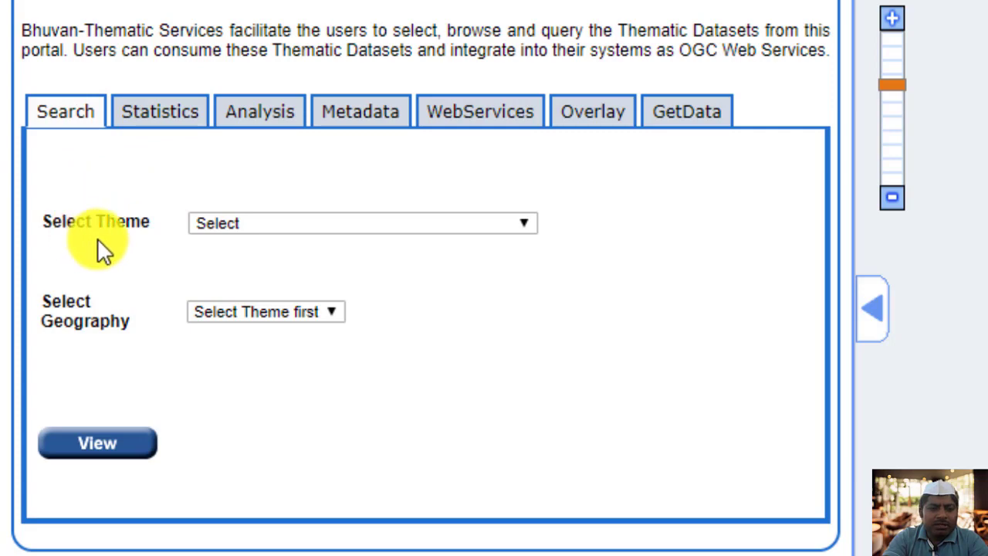
Select the theme Land Use Land Cover(50K):2015-16 and the state MAHARASHTRA.
left_click(236, 226)
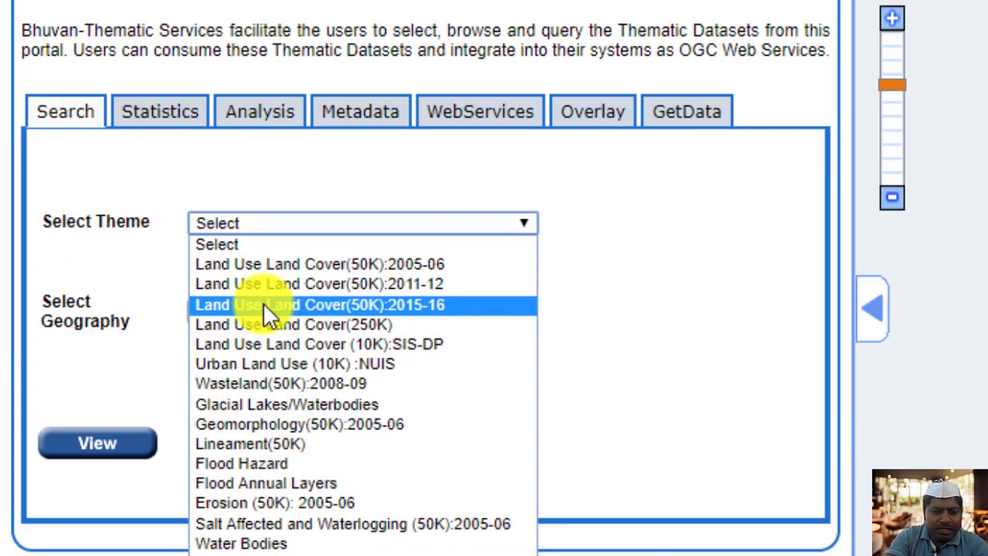
left_click(335, 306)
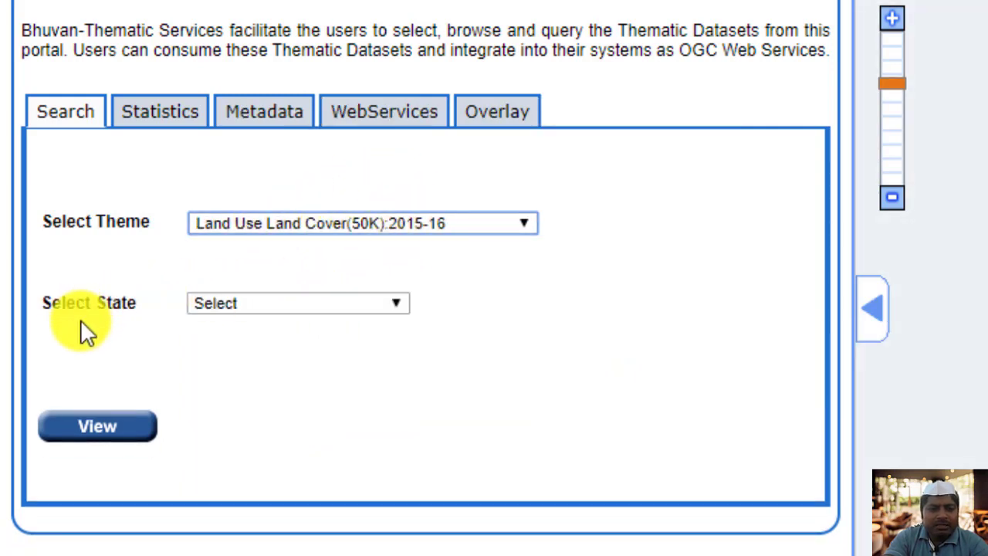
left_click(255, 306)
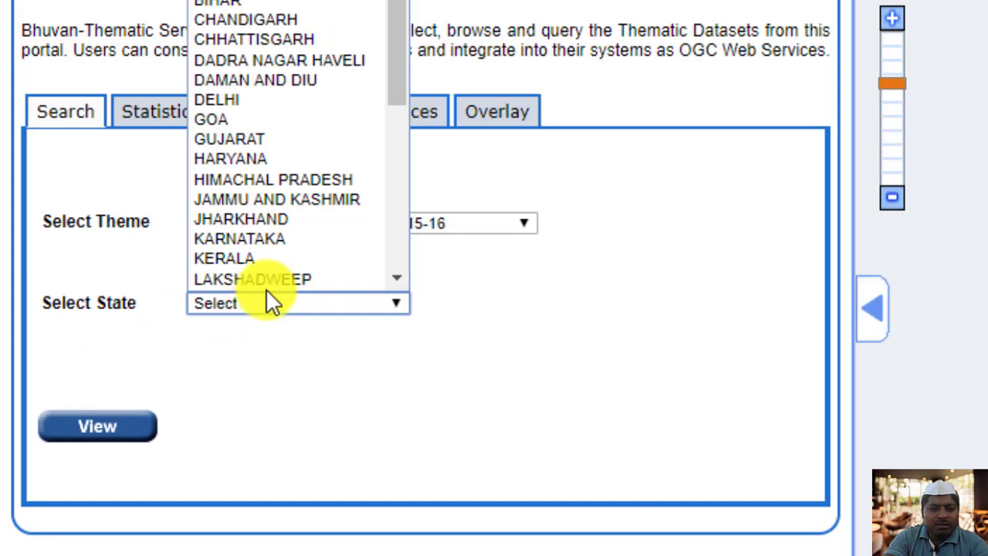
scroll(380, 113, "down", 2)
left_click_drag(397, 113, 400, 188)
left_click(298, 93)
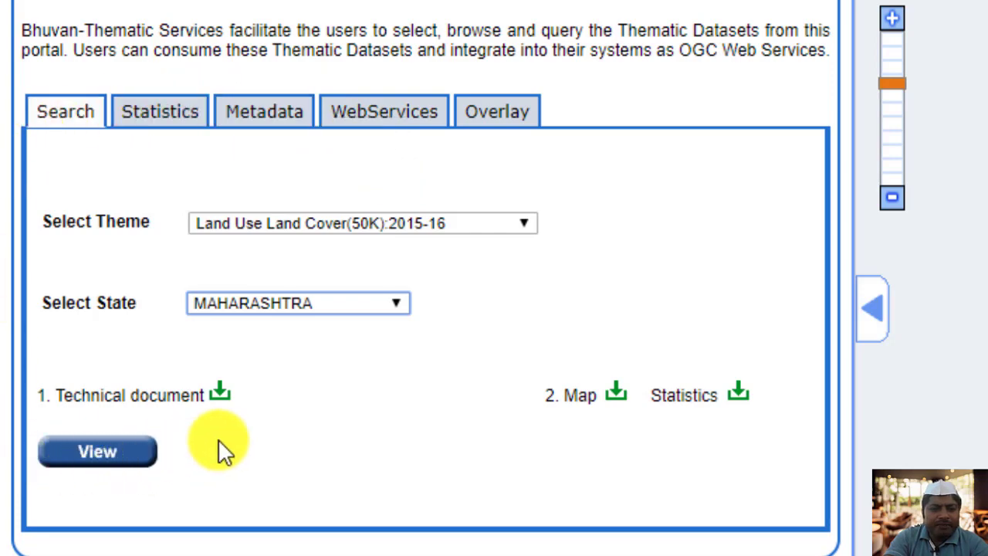
Examine the land use land cover statistics for Maharashtra, including the area table by class.
scroll(553, 378, "down", 1)
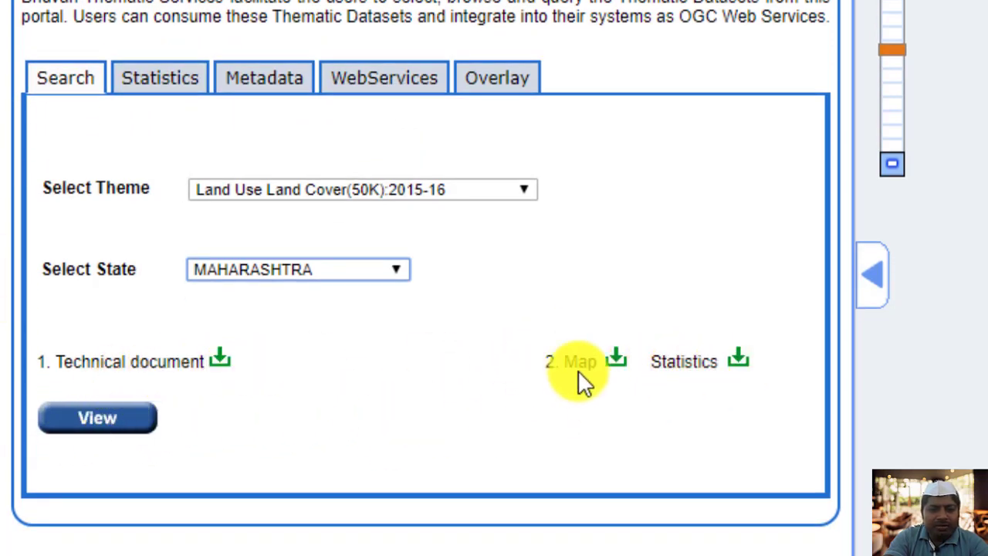
left_click(174, 81)
scroll(424, 371, "down", 5)
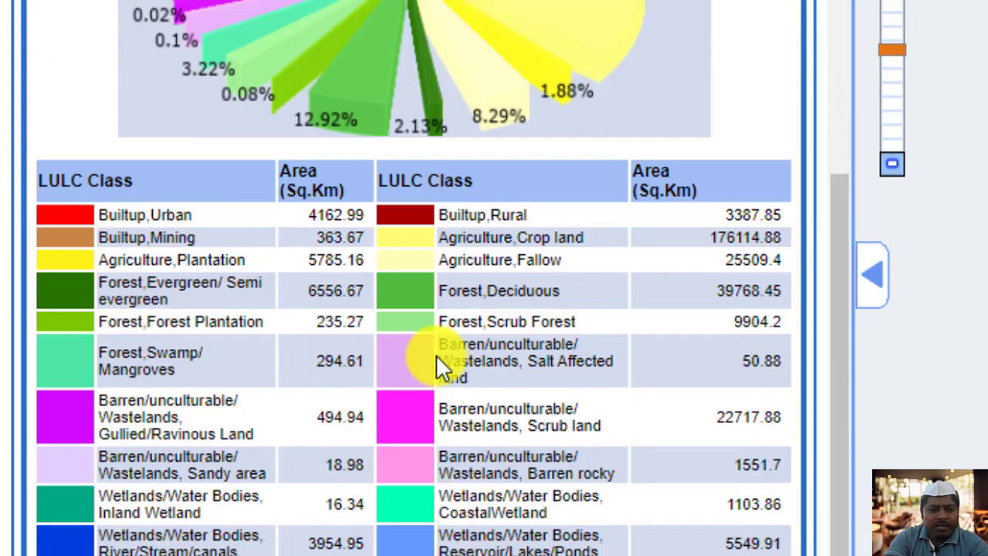
Examine the class area table, metadata and WebServices details of the Maharashtra land use land cover dataset.
scroll(436, 362, "down", 1)
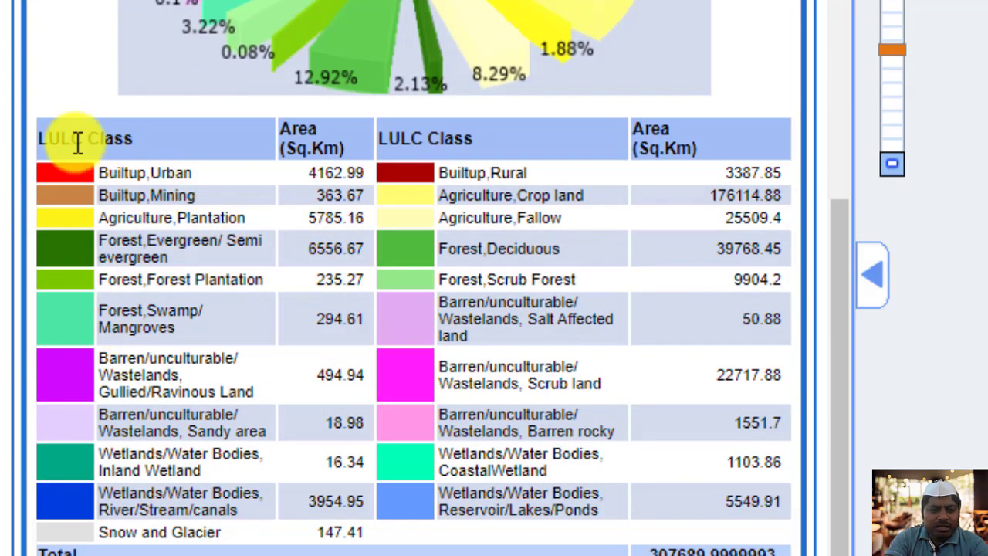
scroll(131, 166, "up", 10)
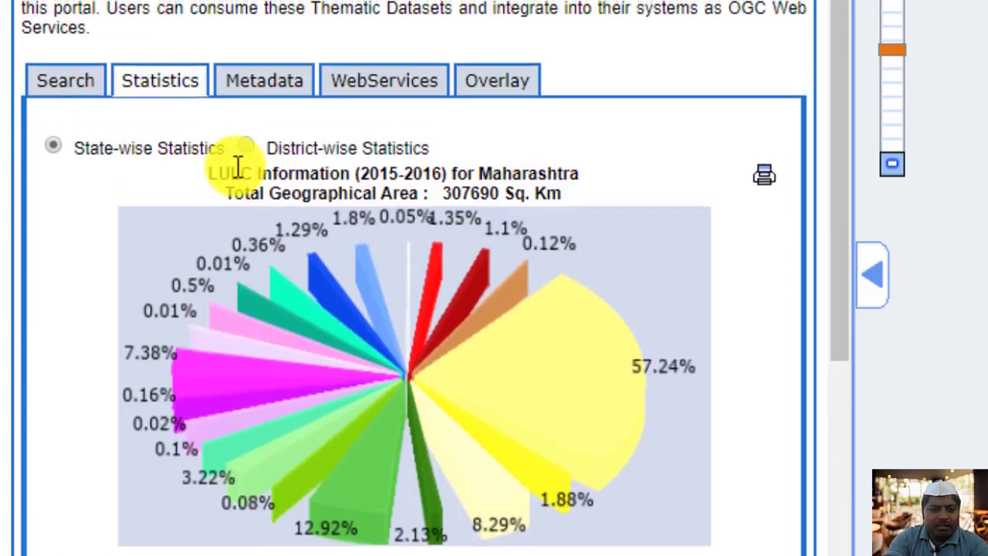
left_click(266, 91)
scroll(278, 288, "down", 15)
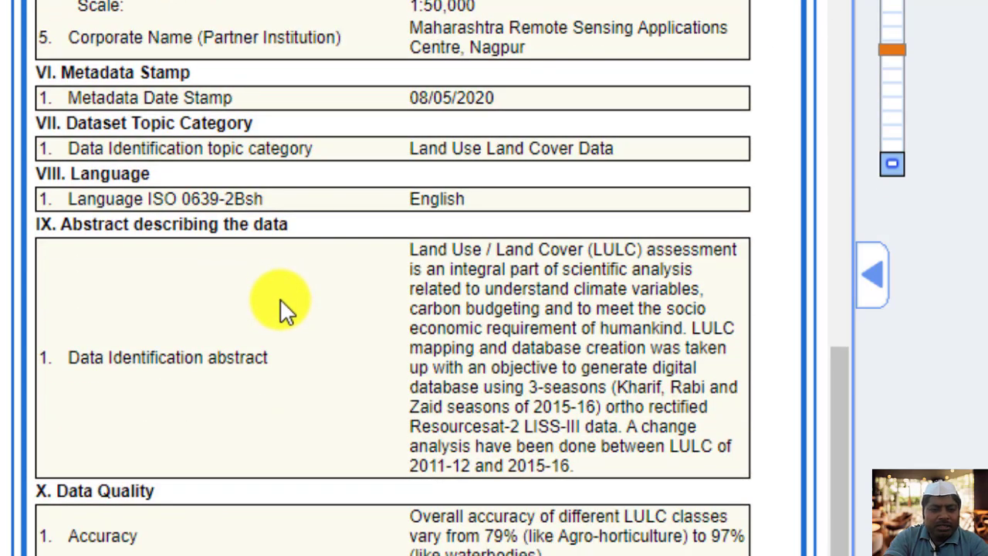
scroll(279, 298, "up", 12)
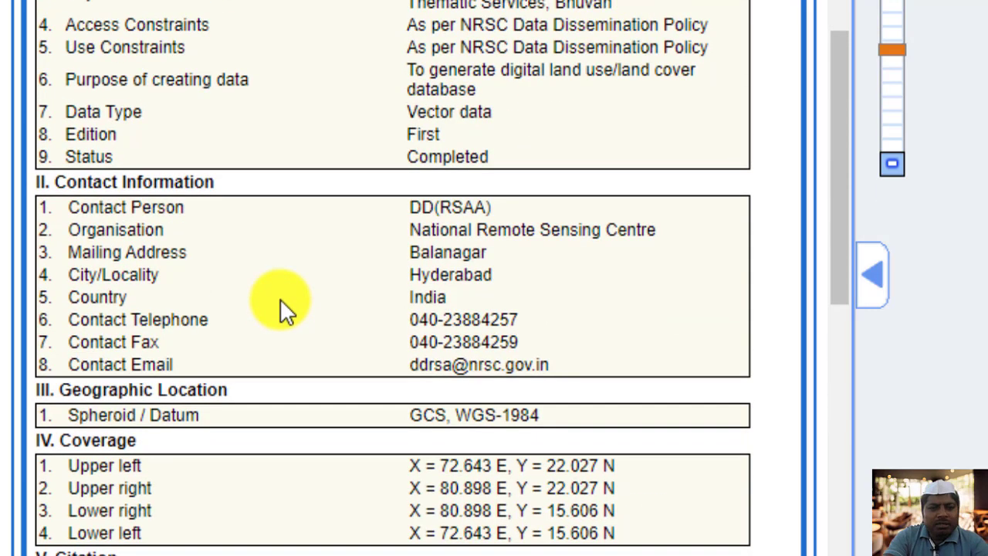
scroll(281, 298, "up", 3)
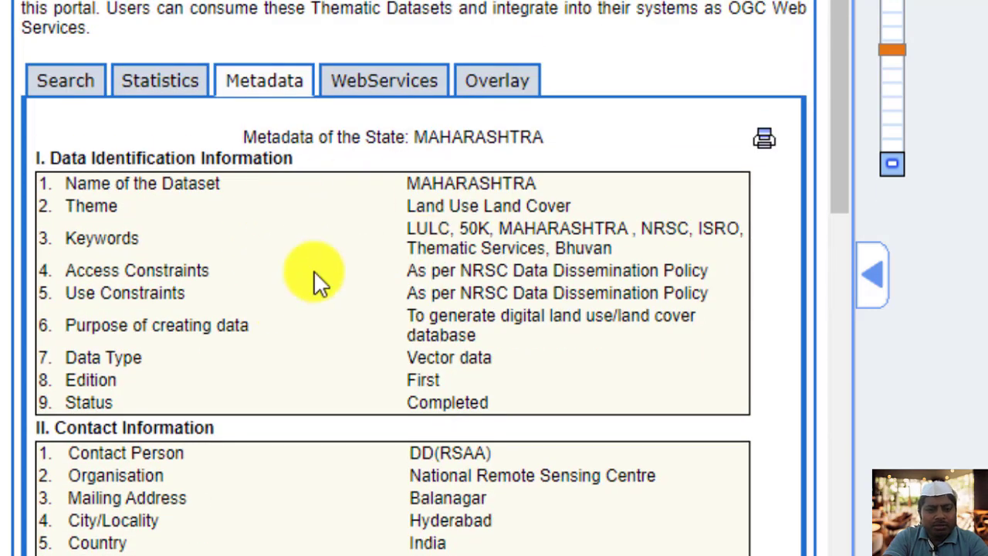
left_click(382, 93)
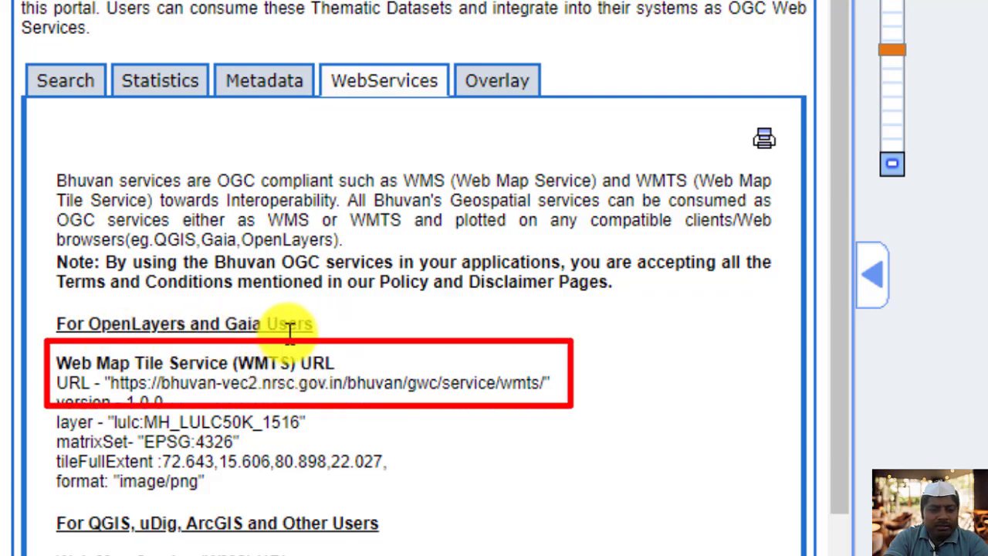
scroll(290, 331, "down", 2)
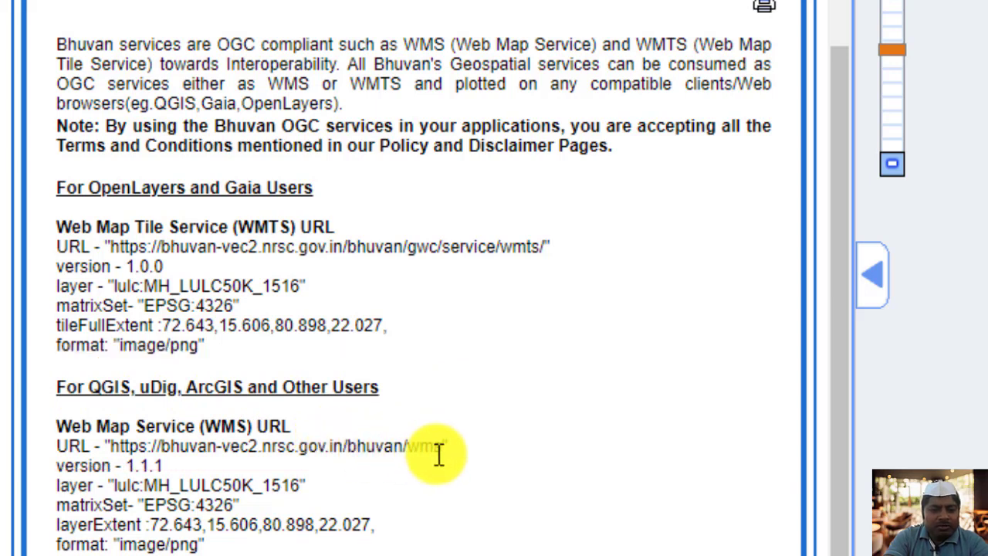
left_click_drag(439, 454, 110, 446)
right_click(124, 445)
left_click(187, 463)
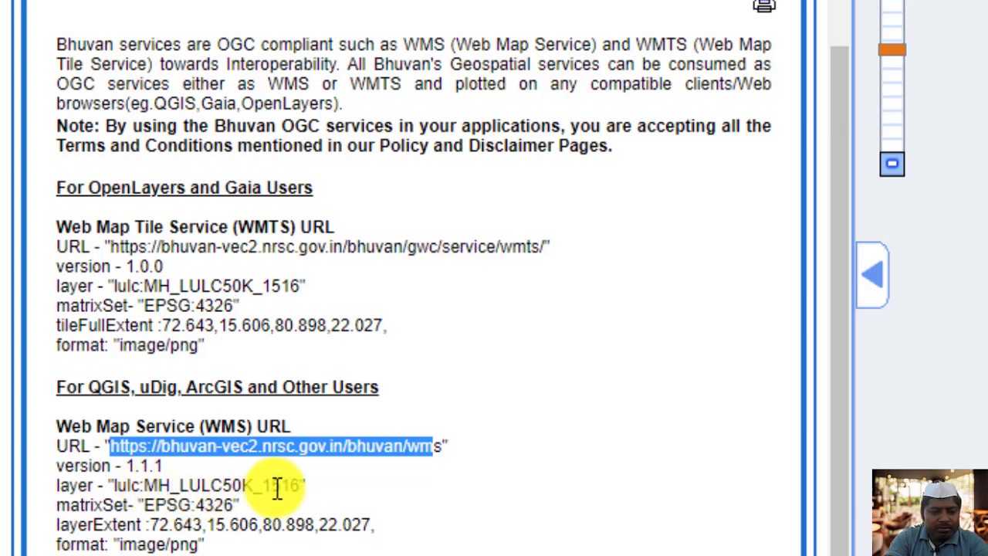
left_click_drag(301, 486, 116, 485)
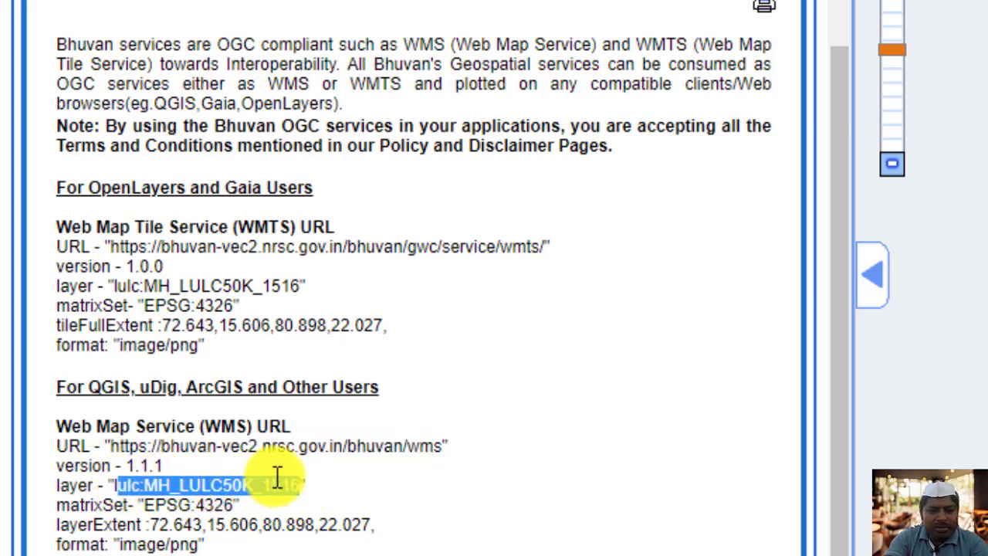
left_click(322, 443)
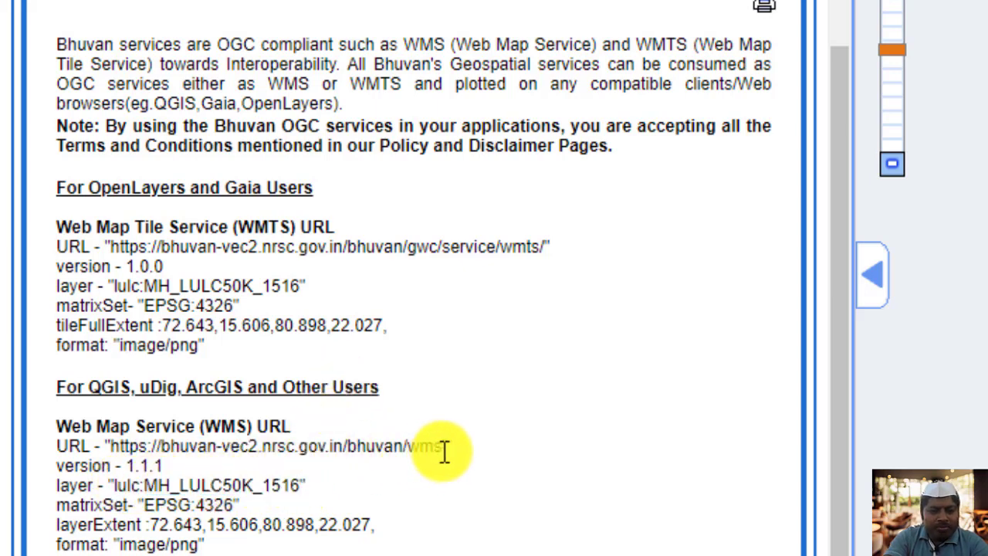
left_click_drag(440, 452, 117, 446)
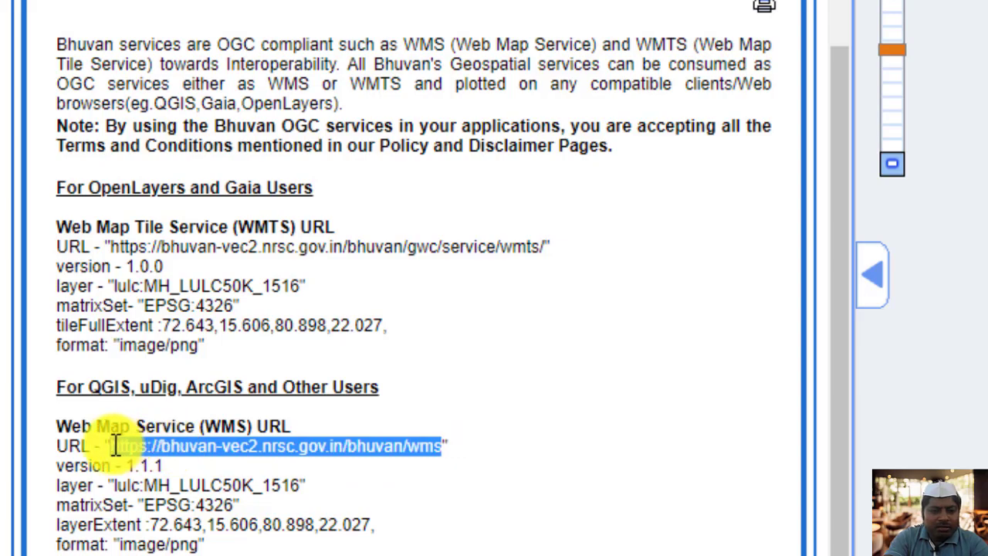
right_click(115, 447)
left_click(171, 462)
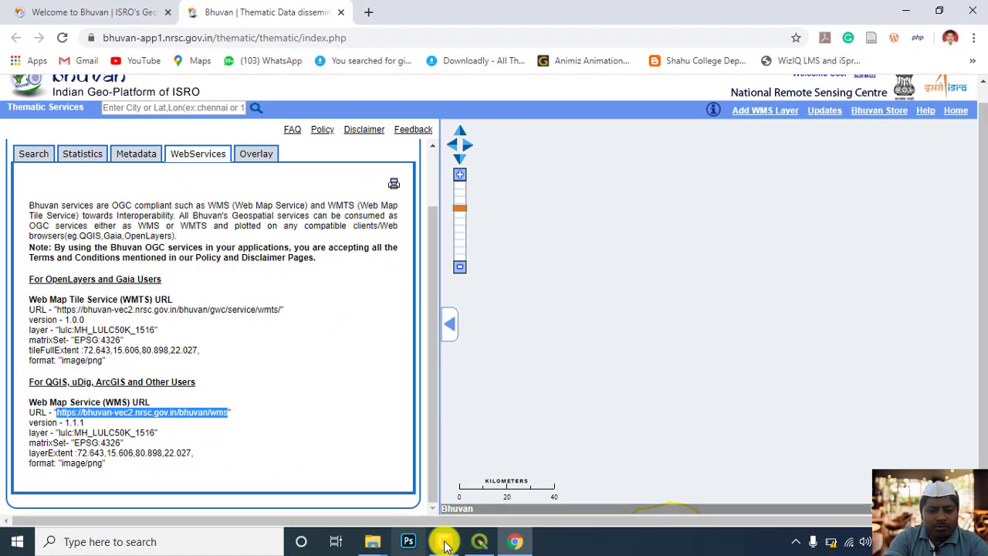
Switch to QGIS and start creating a new WMS/WMTS connection for adding a layer.
left_click(479, 541)
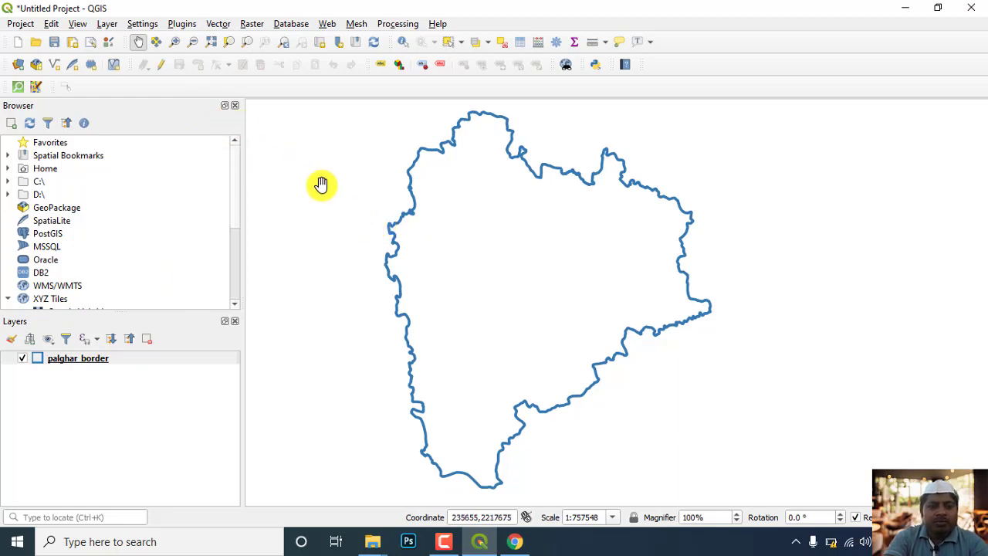
left_click(107, 23)
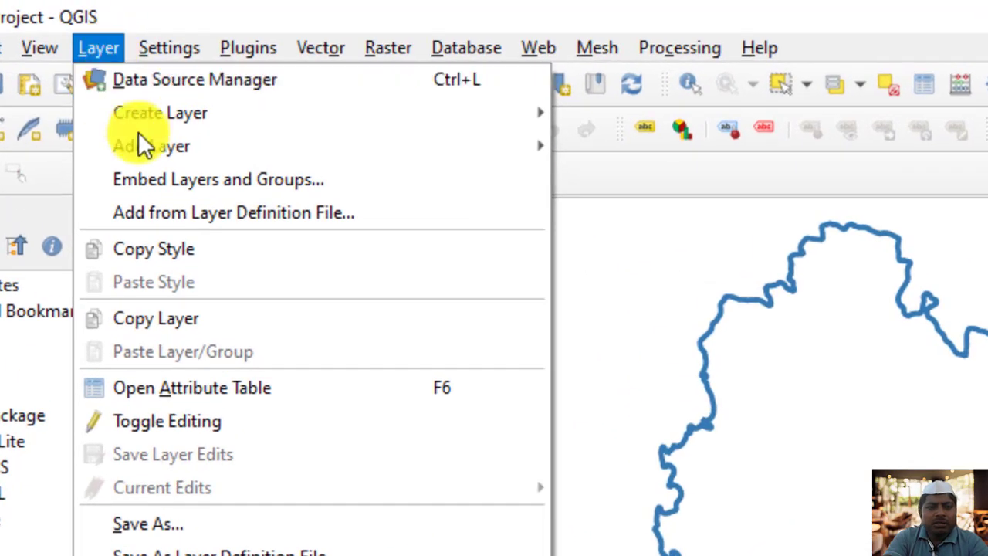
mouse_move(145, 147)
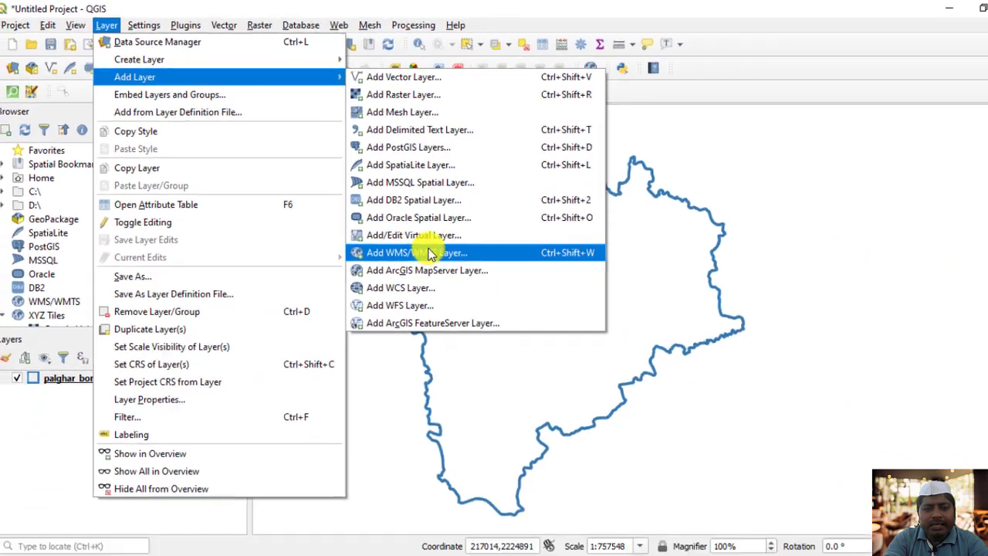
left_click(431, 254)
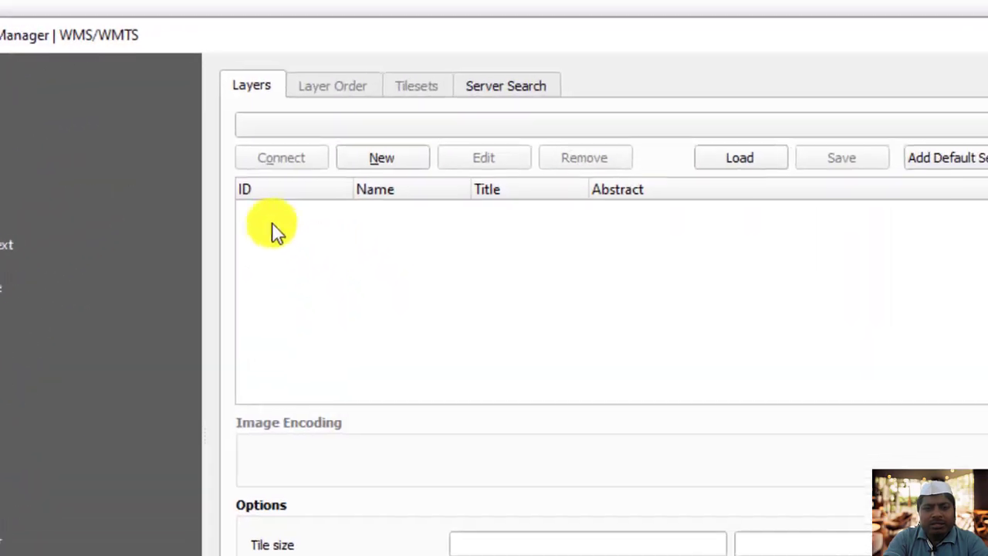
left_click(385, 175)
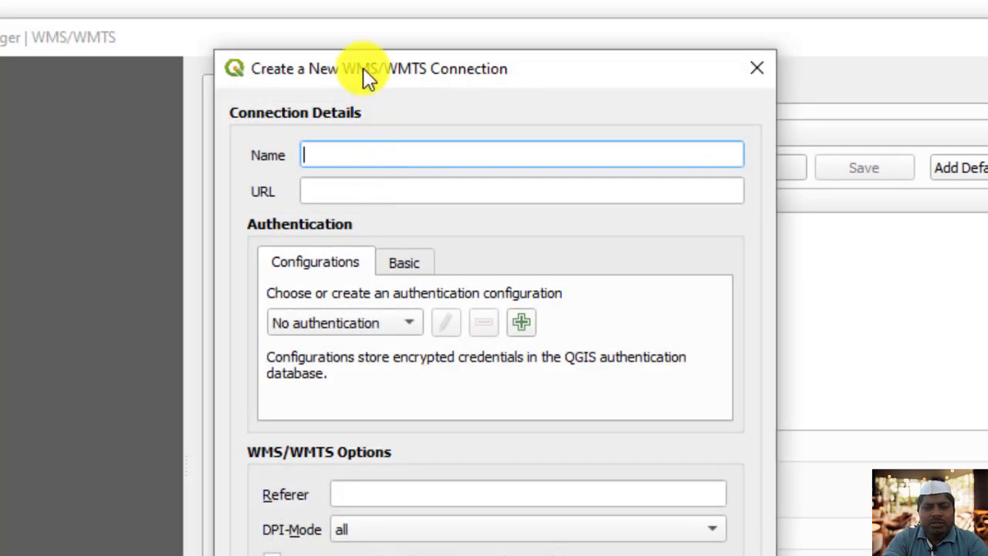
left_click_drag(362, 68, 575, 193)
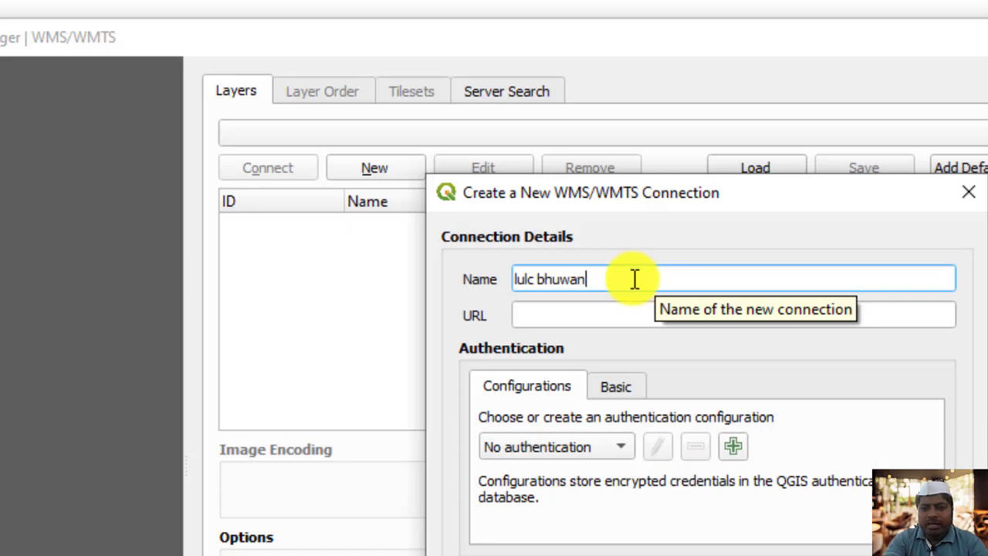
left_click(612, 315)
key("ctrl+v")
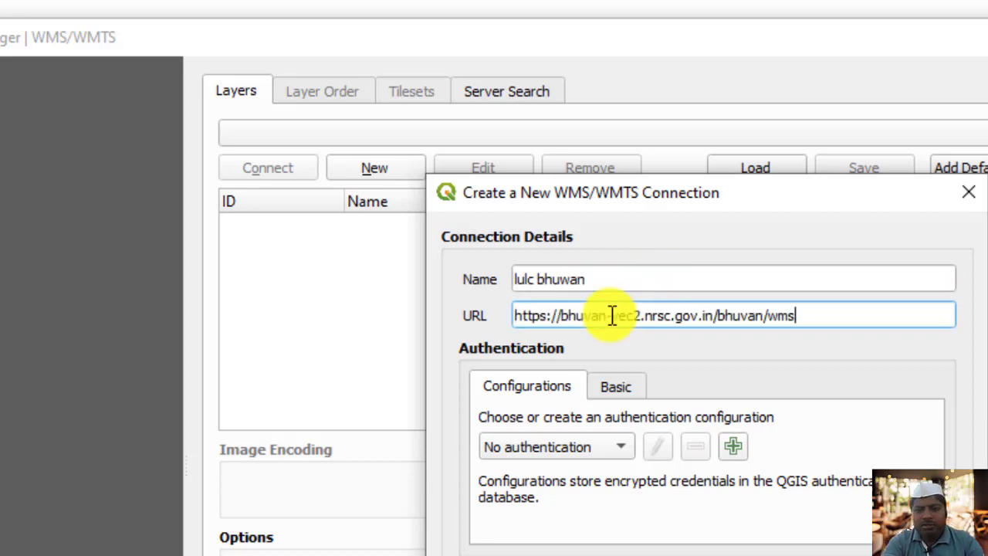
left_click_drag(697, 204, 625, 94)
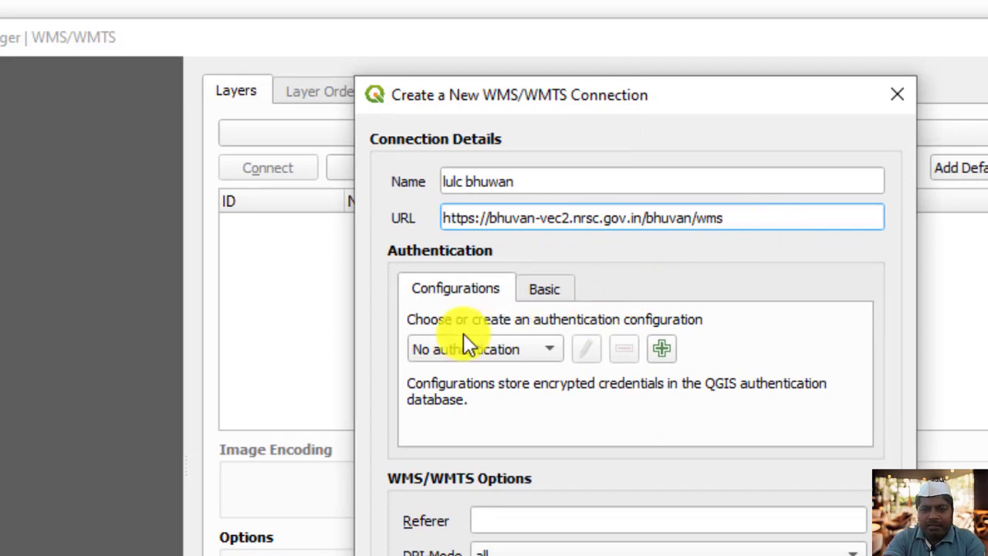
left_click_drag(615, 98, 548, 80)
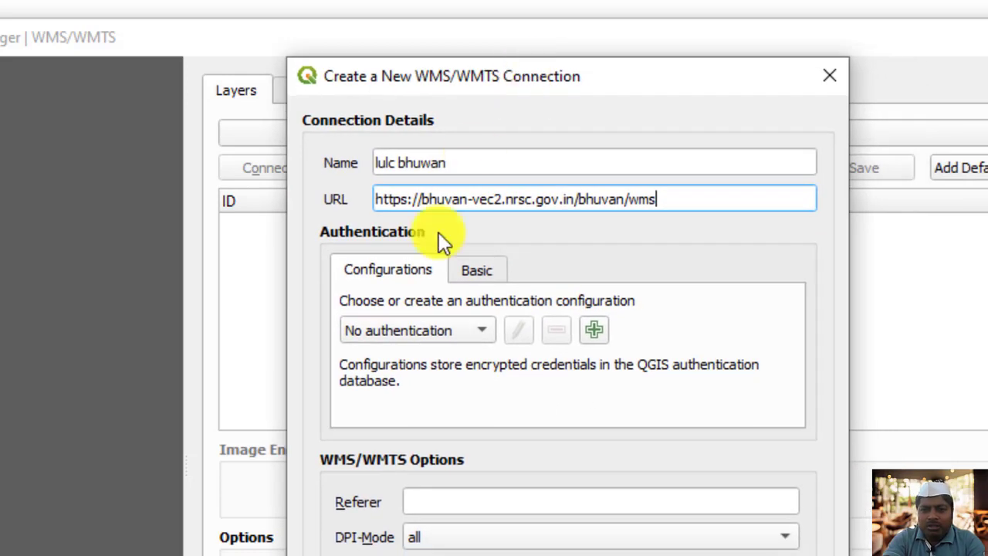
Look at the connection's authentication choices, including the Basic user name and password fields, and return to Configurations.
left_click(458, 340)
left_click(478, 269)
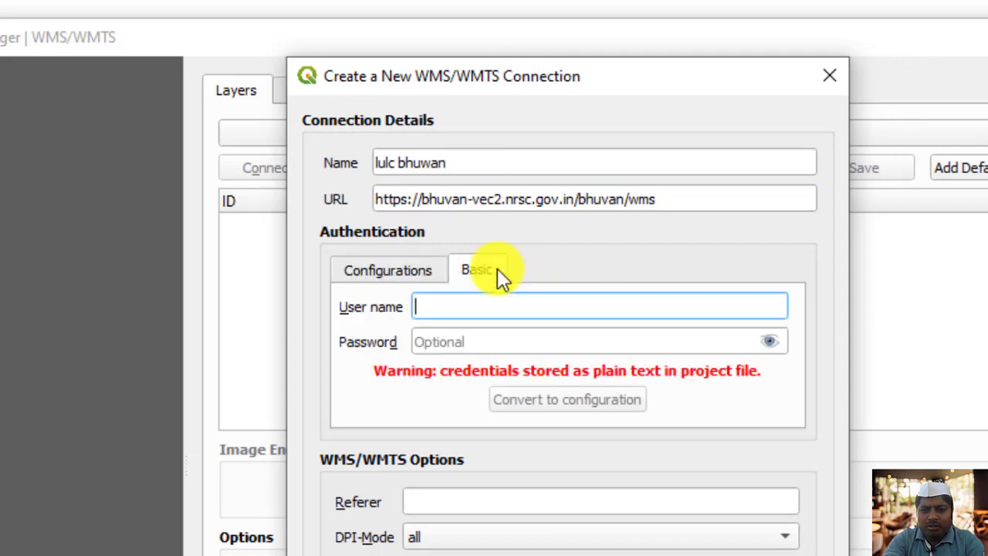
left_click(409, 277)
left_click(471, 270)
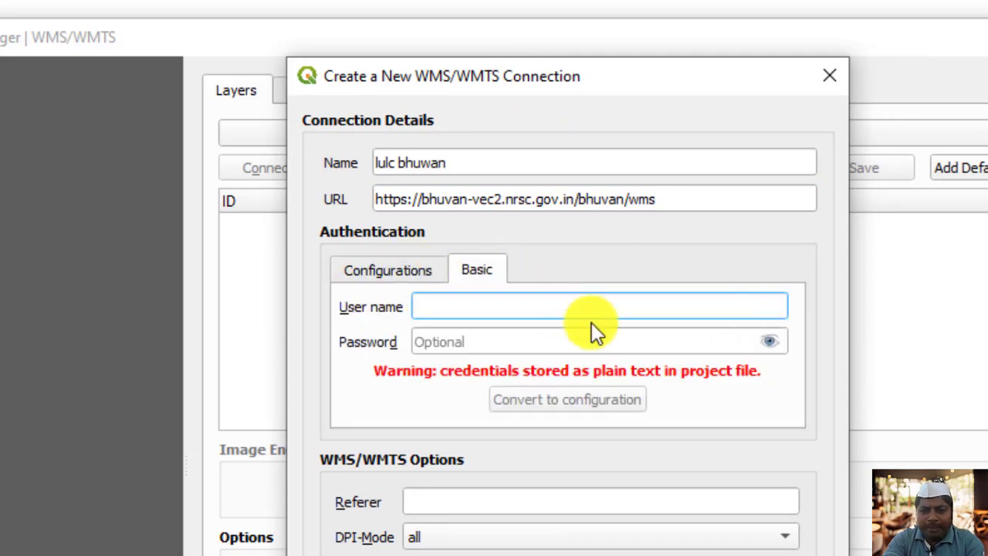
left_click(409, 275)
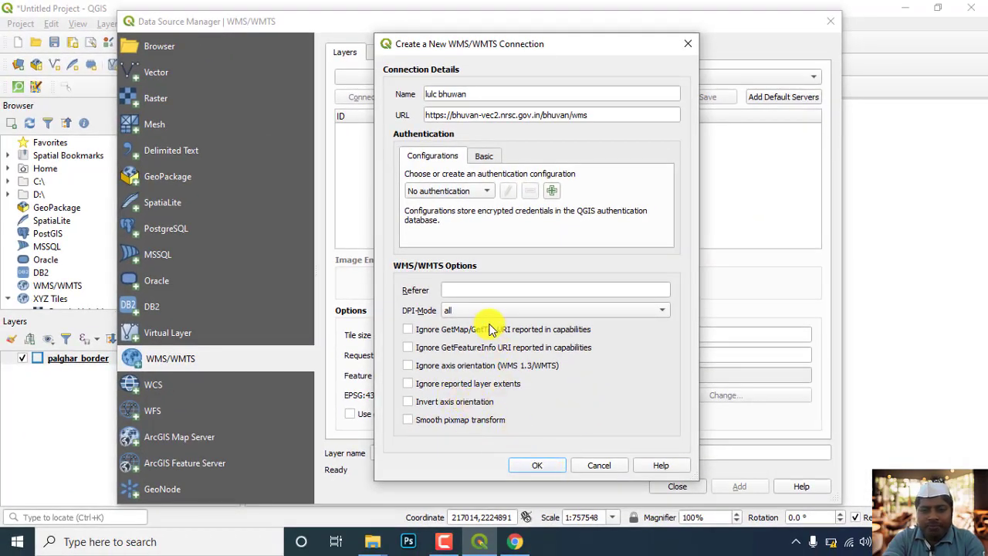
Save the new connection and connect to lulc bhuwan with the contextual WMS legend enabled.
left_click(537, 465)
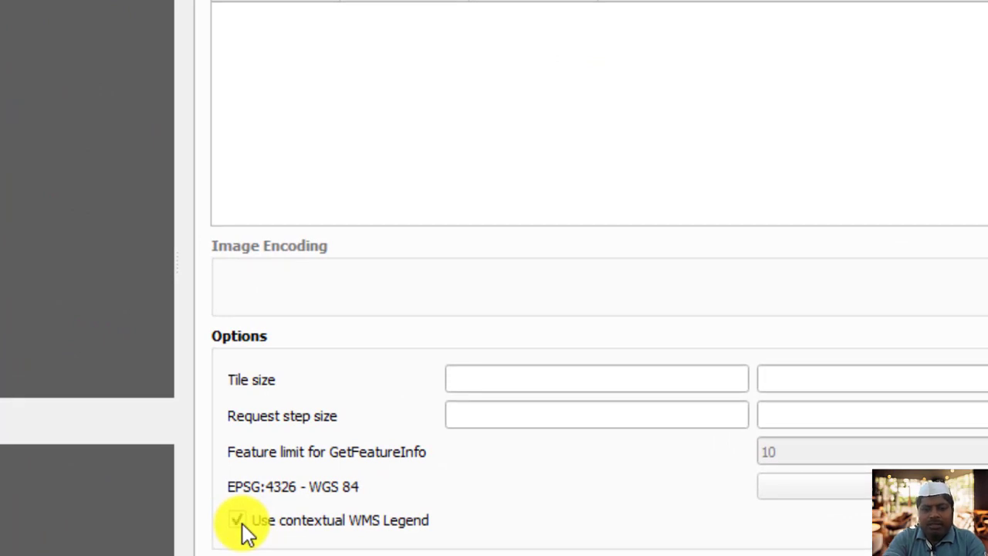
left_click(237, 521)
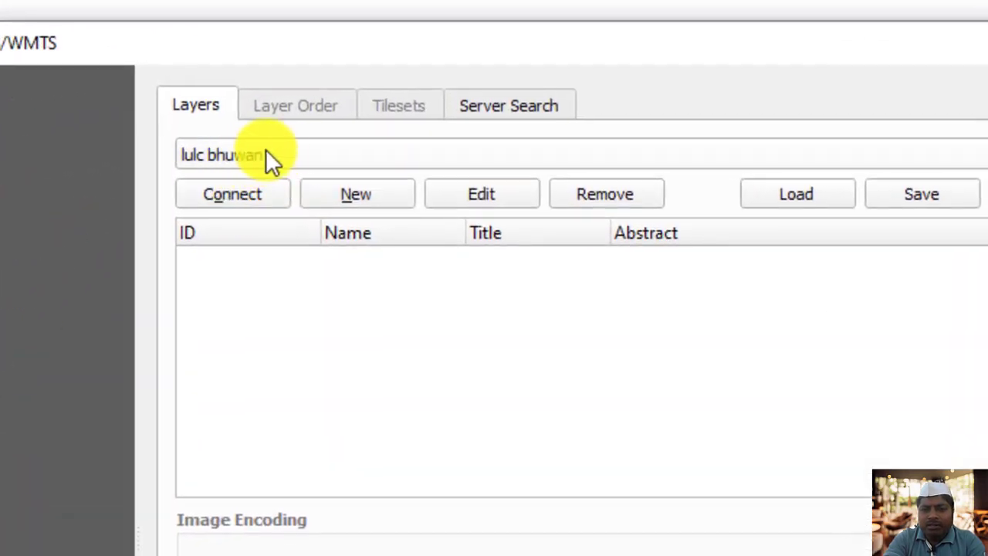
left_click(251, 194)
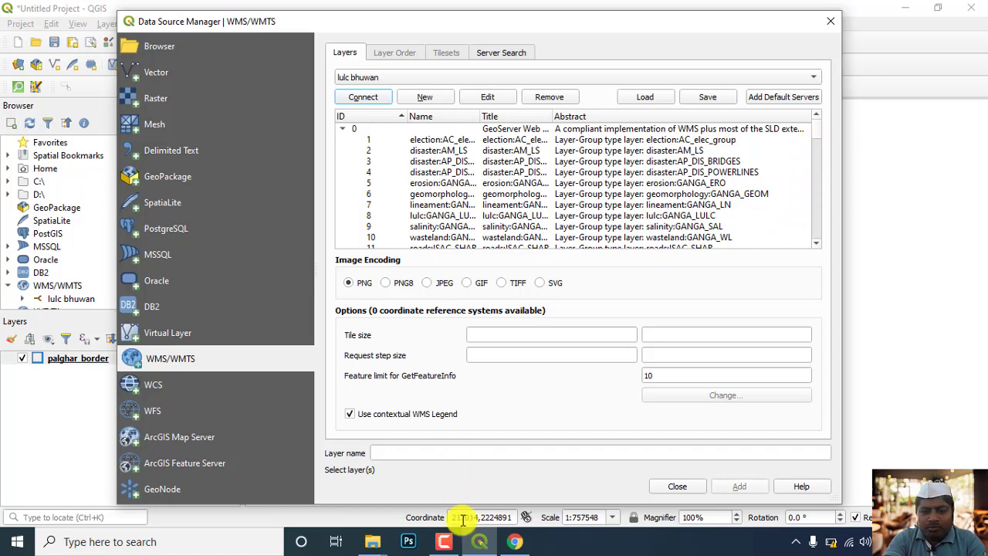
Look through the layers offered by the lulc bhuwan connection for the Maharashtra (MH) entries.
left_click(514, 541)
left_click(159, 432)
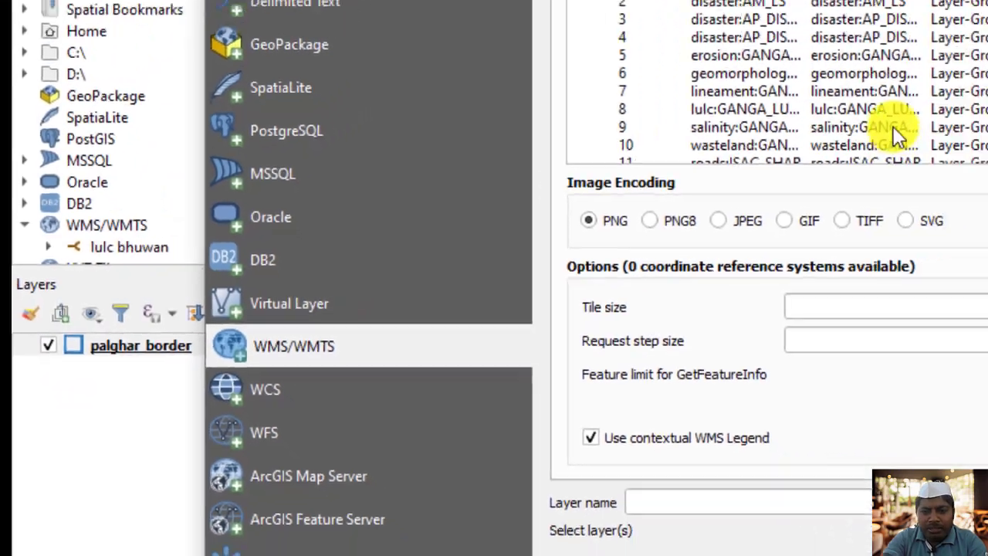
scroll(463, 255, "down", 2)
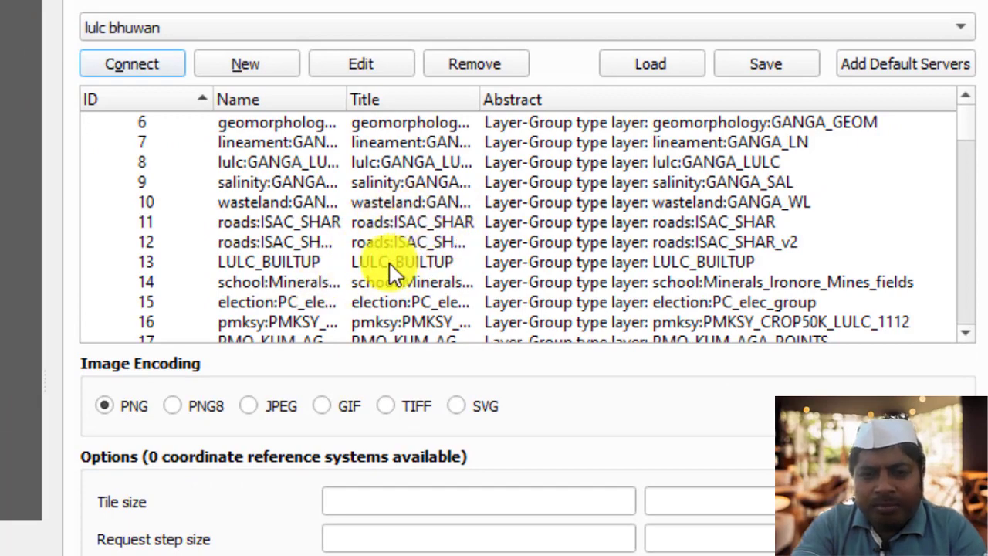
scroll(371, 258, "down", 3)
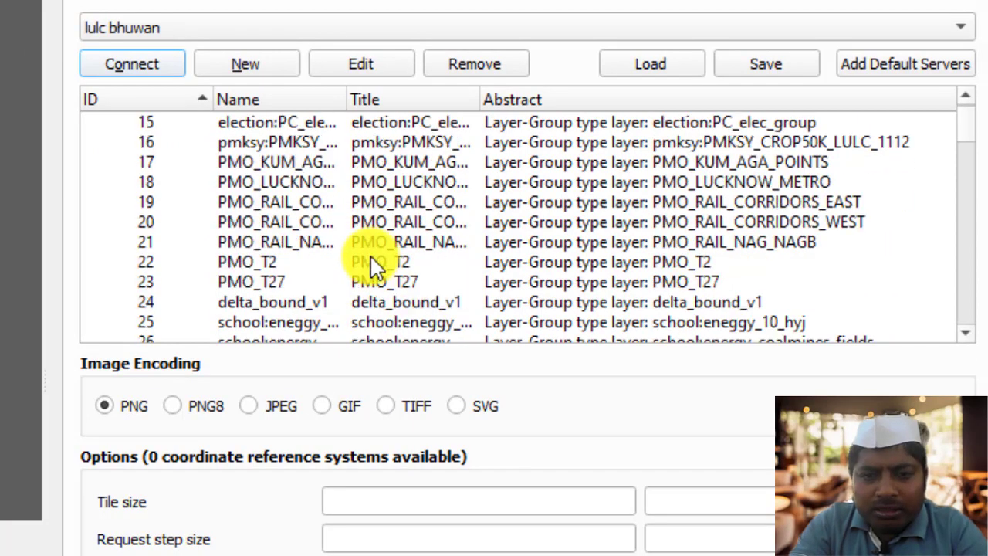
scroll(371, 263, "down", 14)
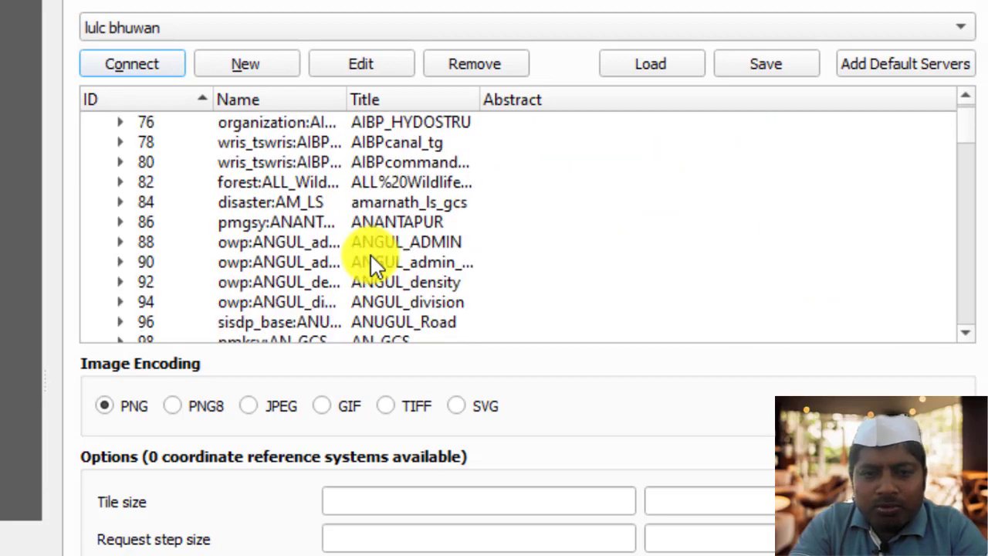
scroll(372, 262, "down", 20)
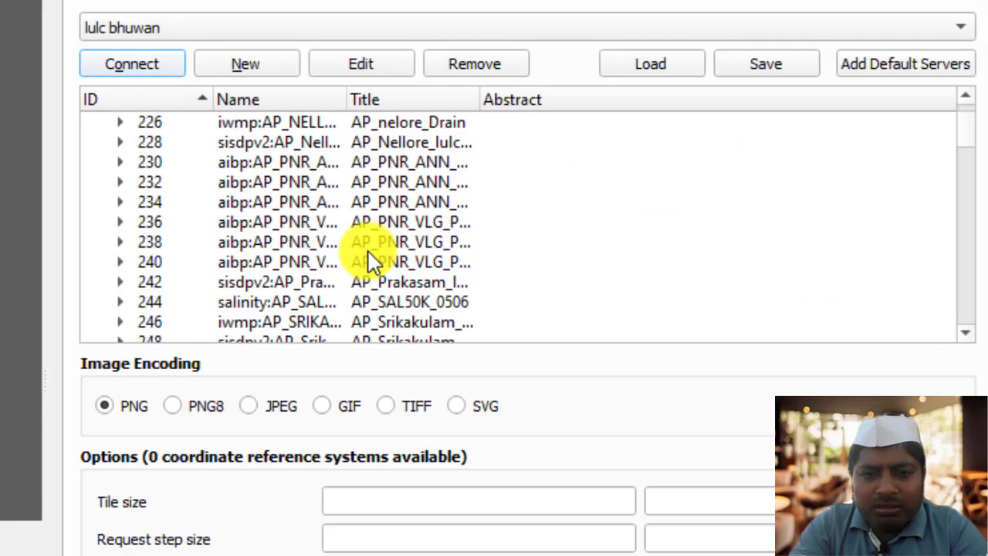
scroll(372, 262, "down", 12)
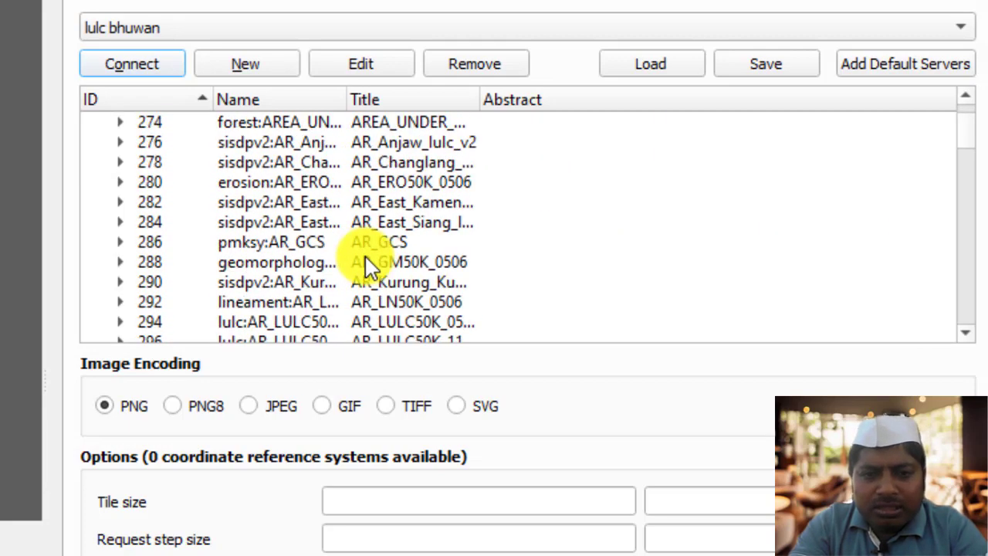
scroll(368, 259, "down", 12)
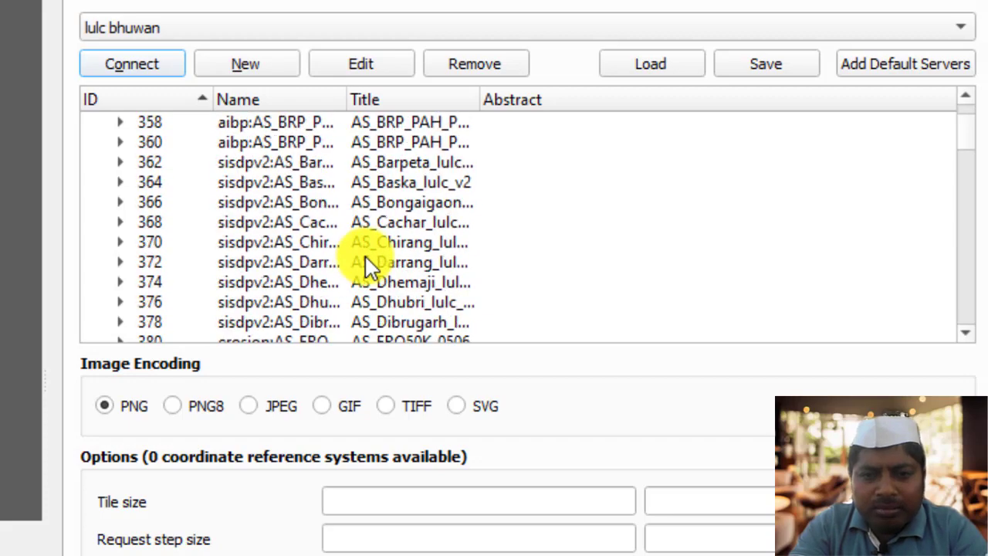
scroll(369, 266, "down", 10)
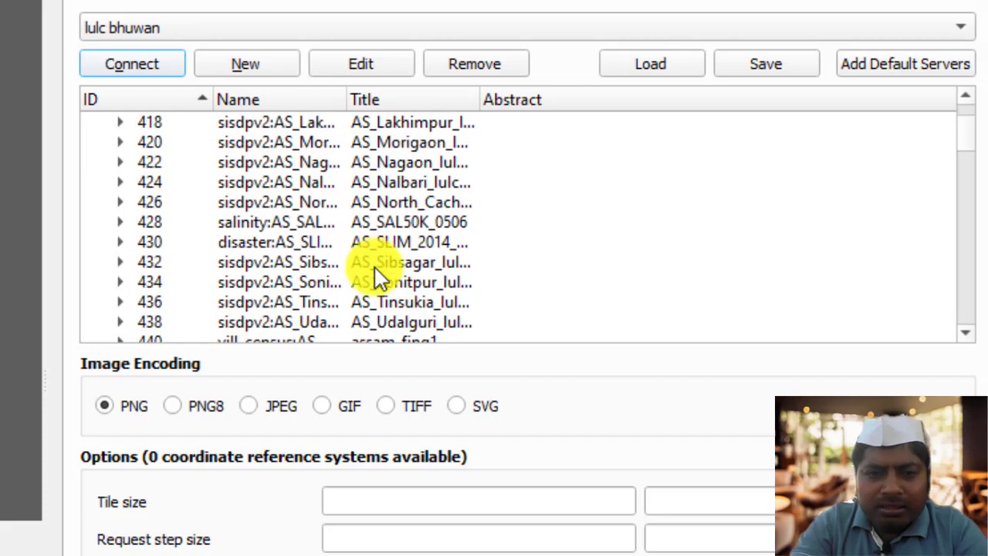
scroll(379, 278, "down", 13)
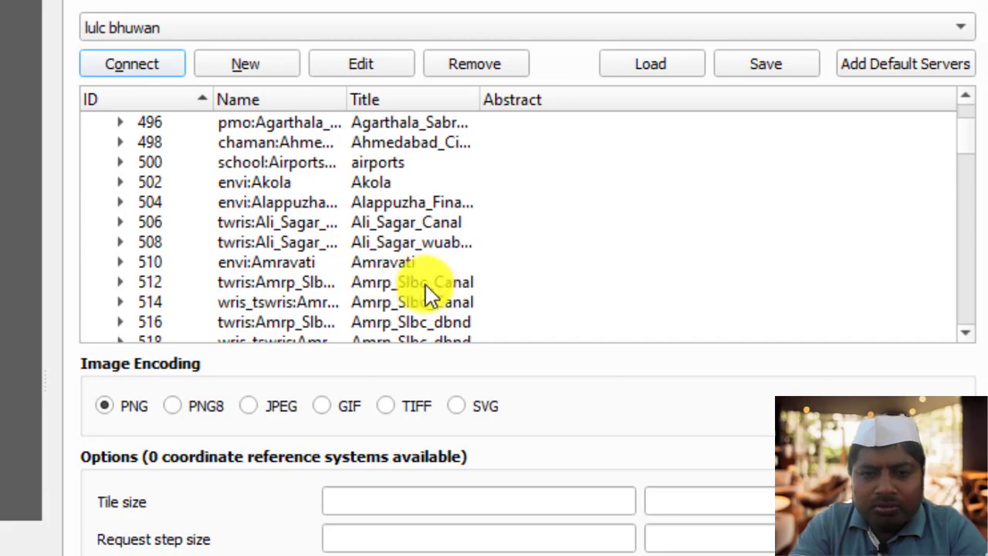
scroll(409, 283, "down", 14)
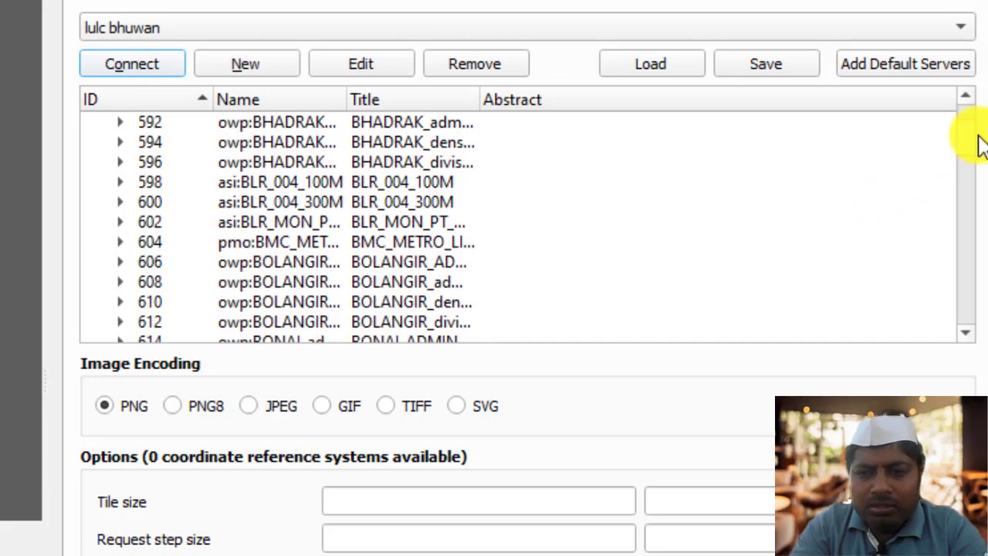
left_click_drag(967, 140, 965, 191)
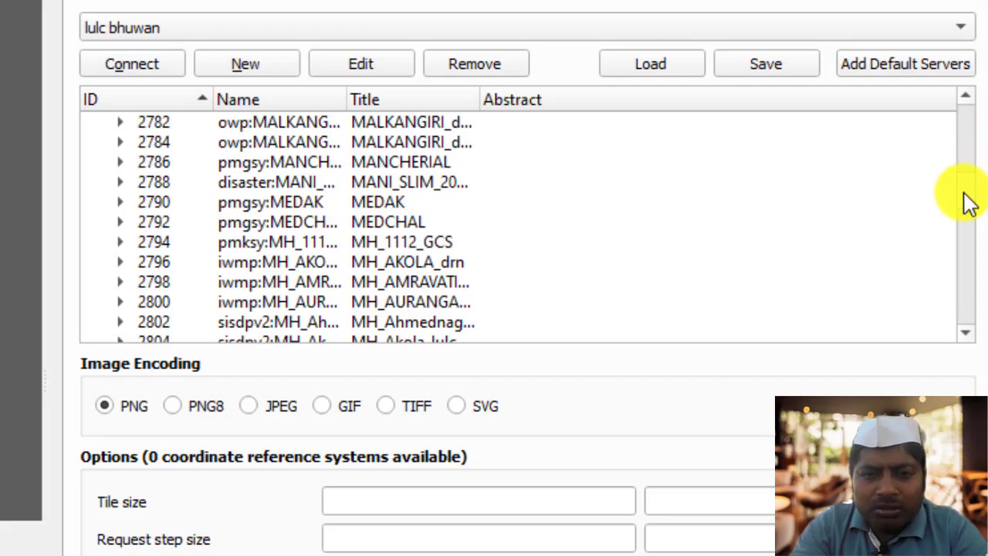
left_click_drag(969, 203, 960, 253)
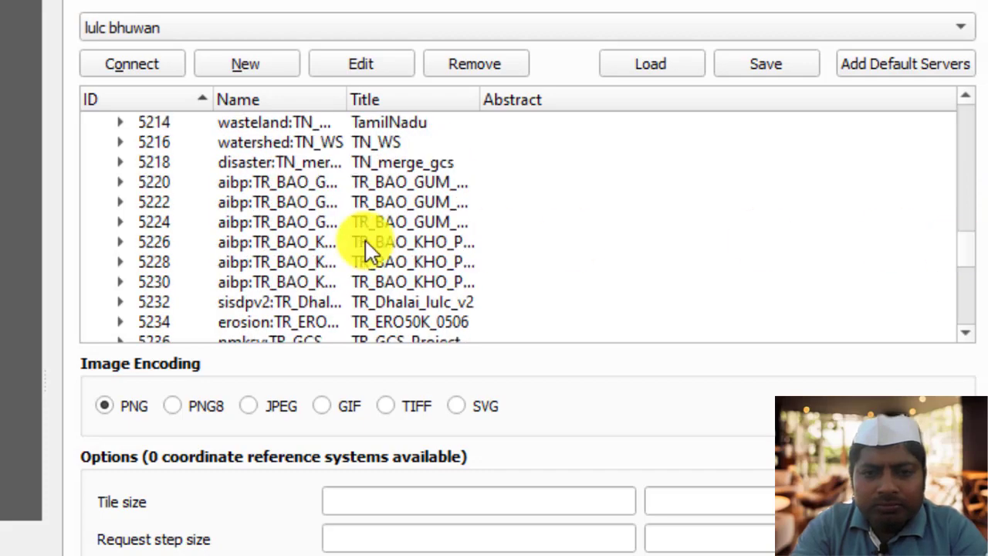
scroll(364, 241, "up", 20)
scroll(365, 241, "up", 8)
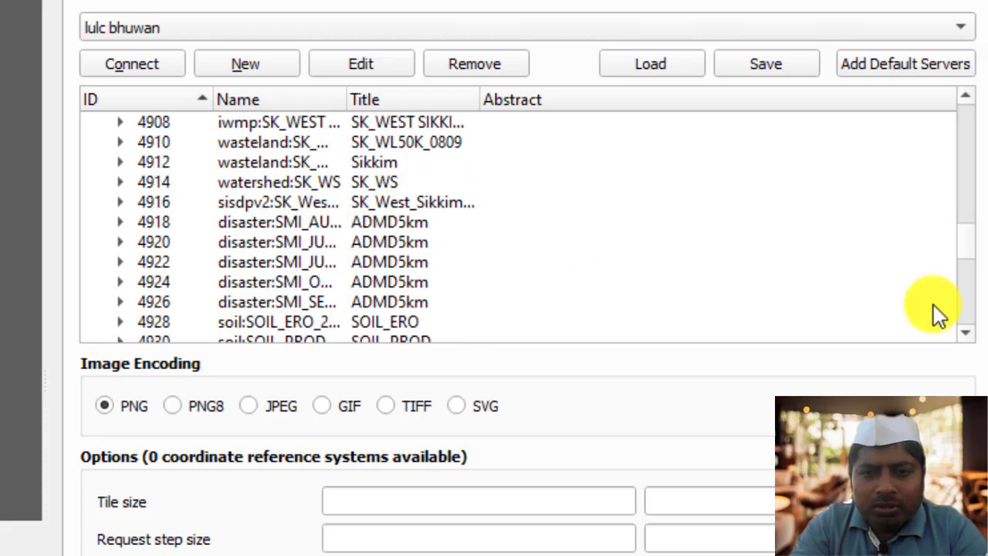
left_click_drag(965, 265, 970, 225)
scroll(772, 270, "down", 6)
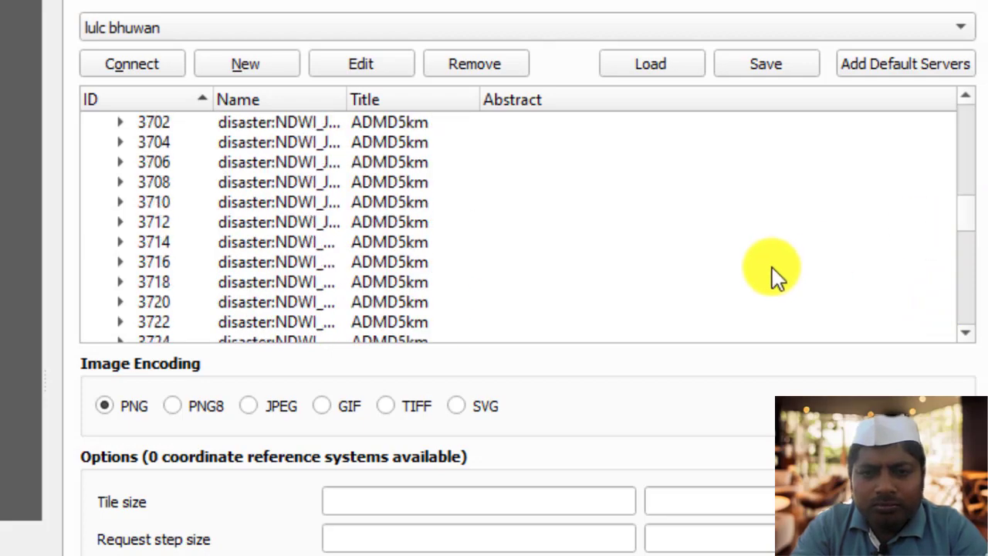
scroll(772, 268, "down", 20)
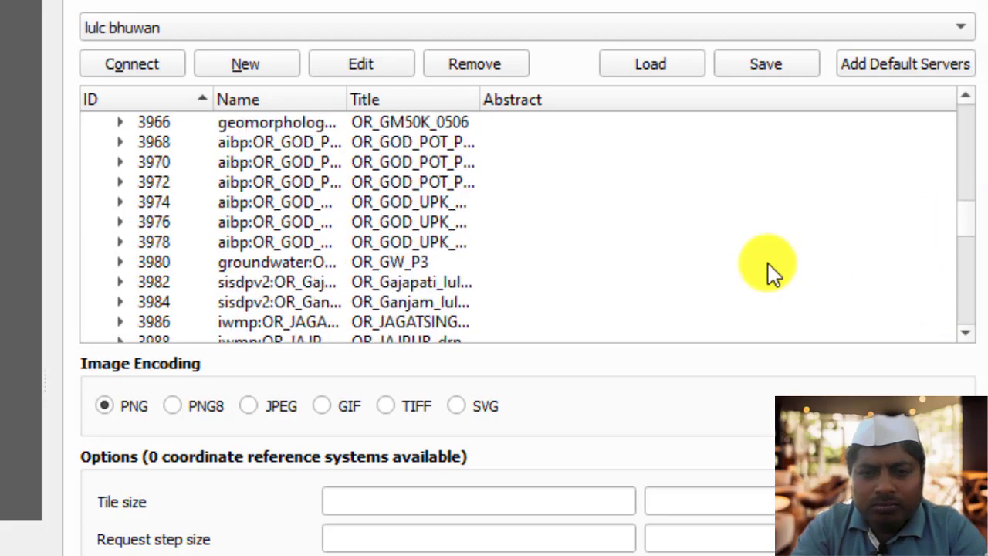
scroll(768, 264, "down", 8)
left_click_drag(968, 224, 974, 213)
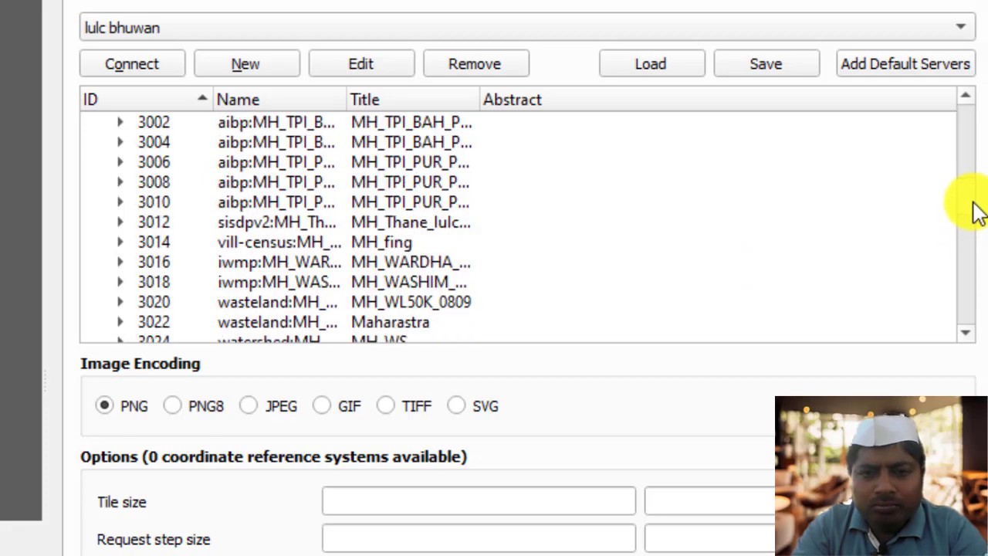
Add the Maharashtra land use layer MH_LULC50K_1516 to the project as PNG with EPSG:4326, and close the Data Source Manager.
scroll(411, 231, "up", 12)
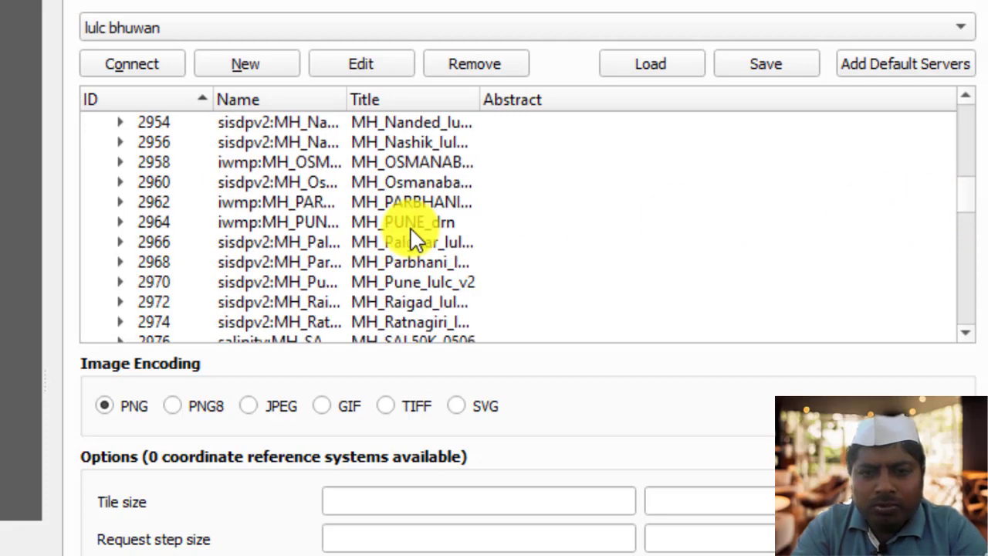
scroll(415, 239, "up", 5)
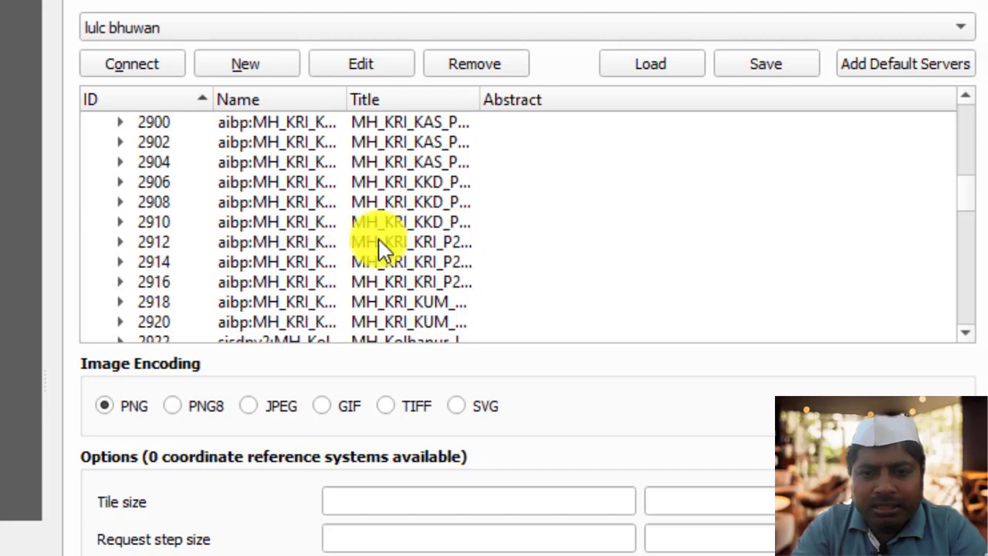
scroll(376, 241, "up", 11)
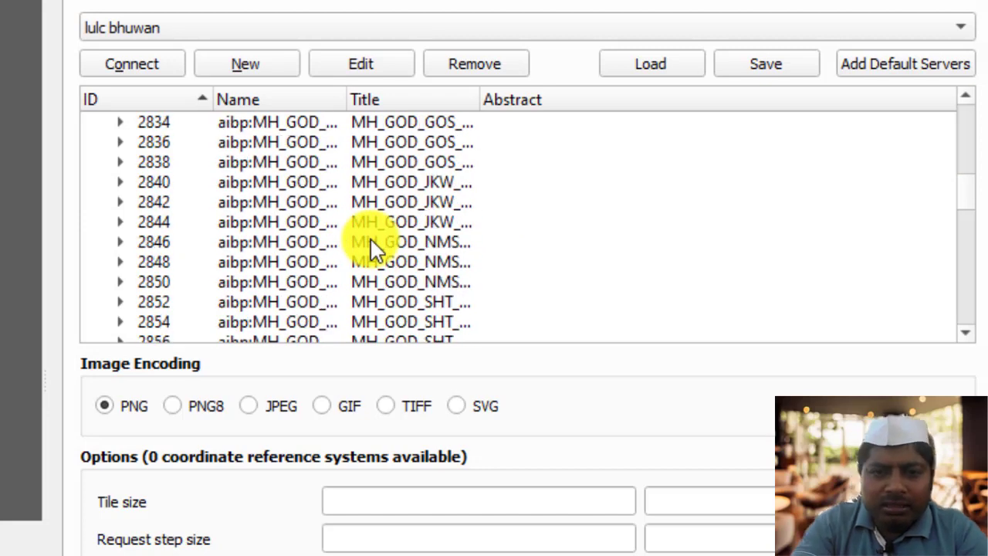
scroll(372, 249, "down", 13)
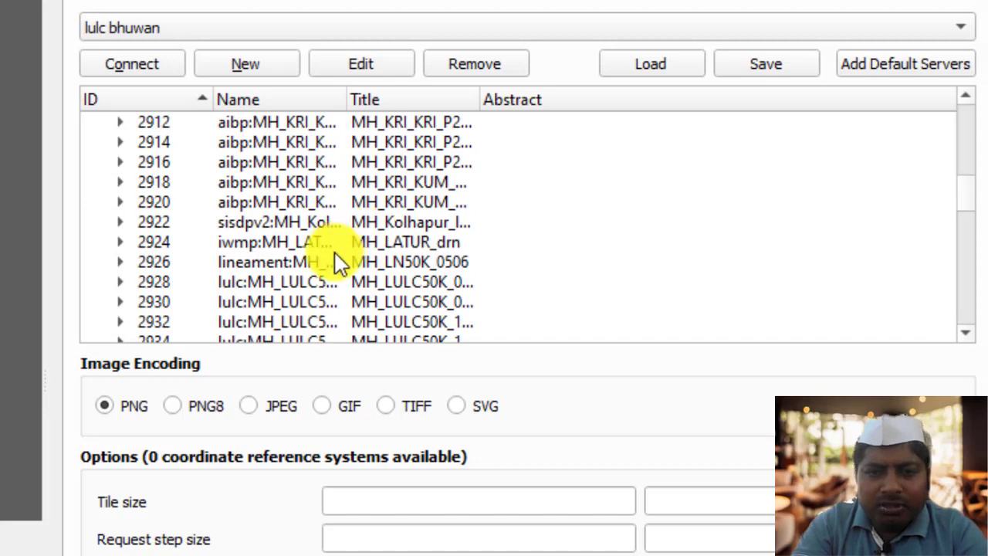
scroll(344, 274, "down", 1)
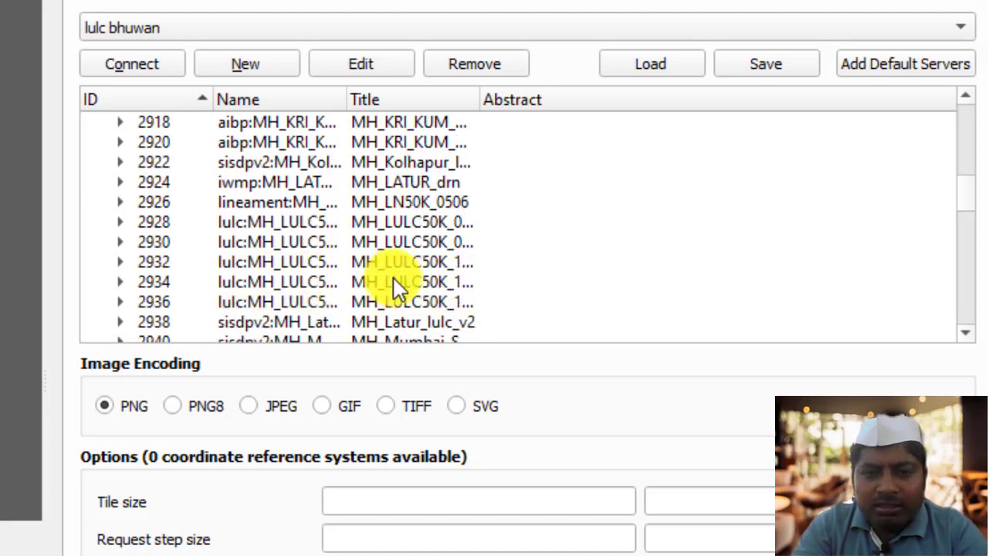
left_click(406, 301)
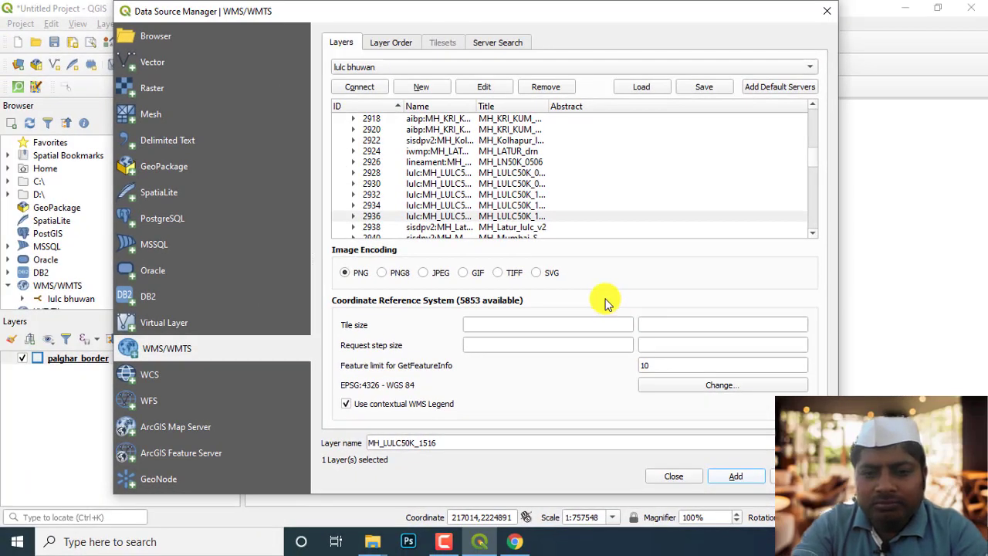
left_click(679, 478)
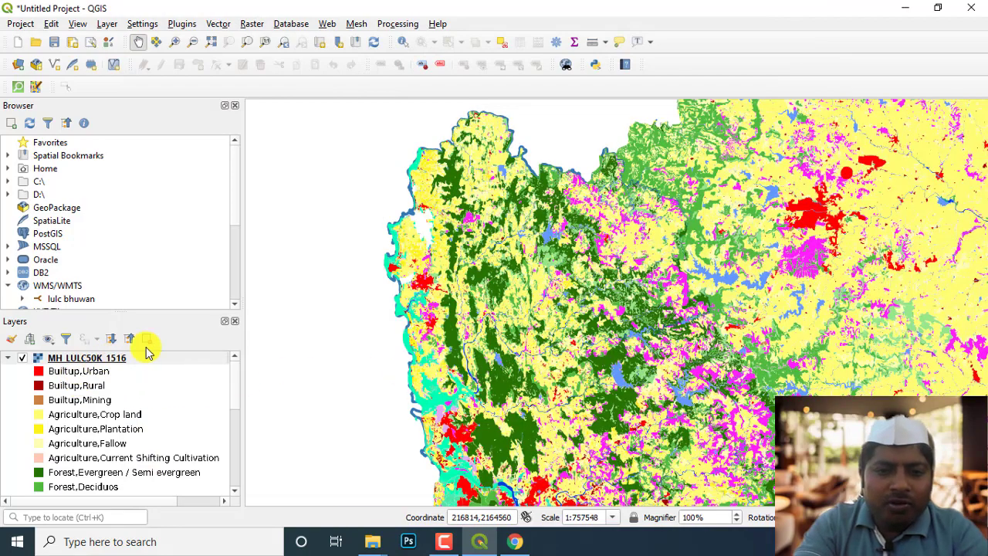
Collapse all layer legends and move palghar_border above MH_LULC50K_1516 in the layer order.
left_click_drag(530, 342, 484, 326)
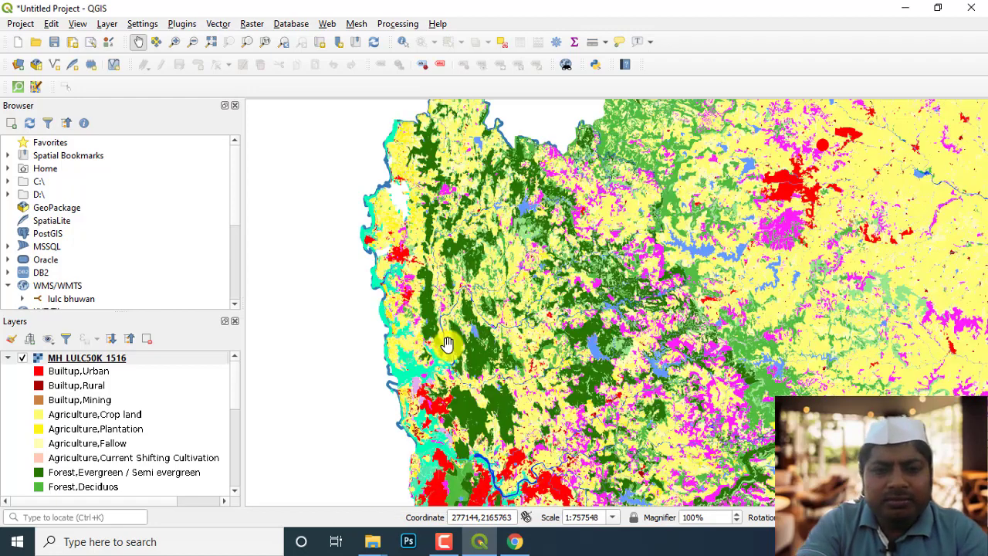
left_click_drag(236, 384, 227, 490)
left_click(105, 494)
left_click_drag(104, 494, 123, 355)
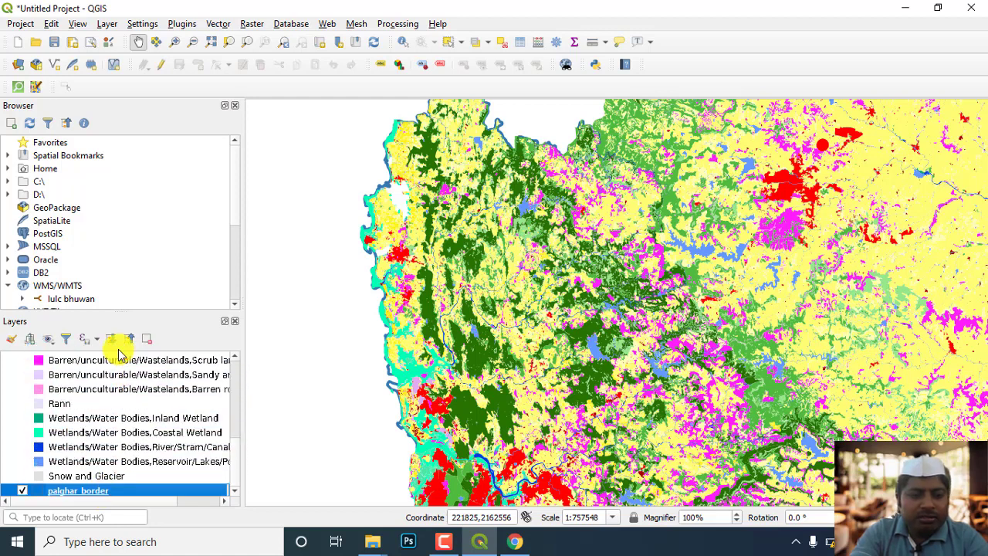
scroll(136, 440, "up", 3)
scroll(137, 440, "down", 3)
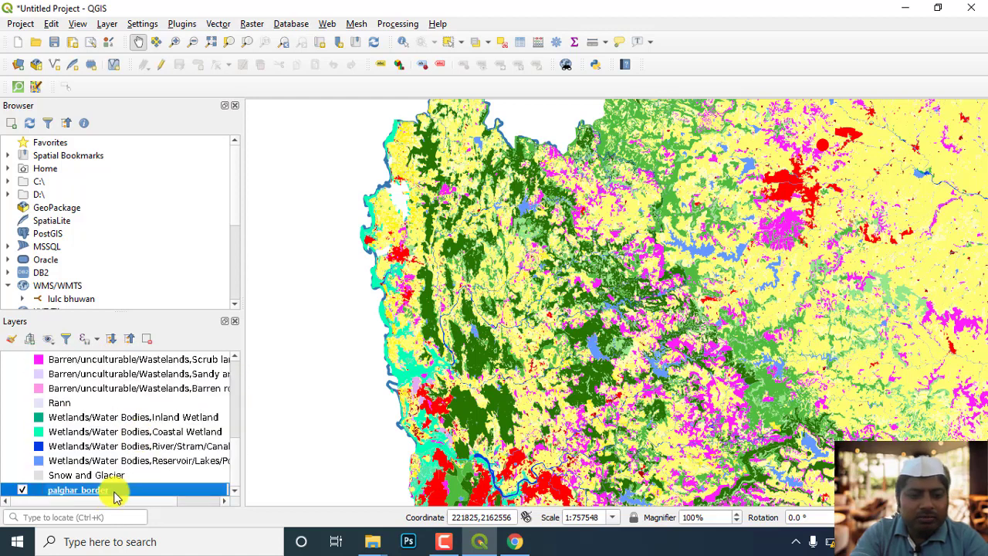
left_click(128, 343)
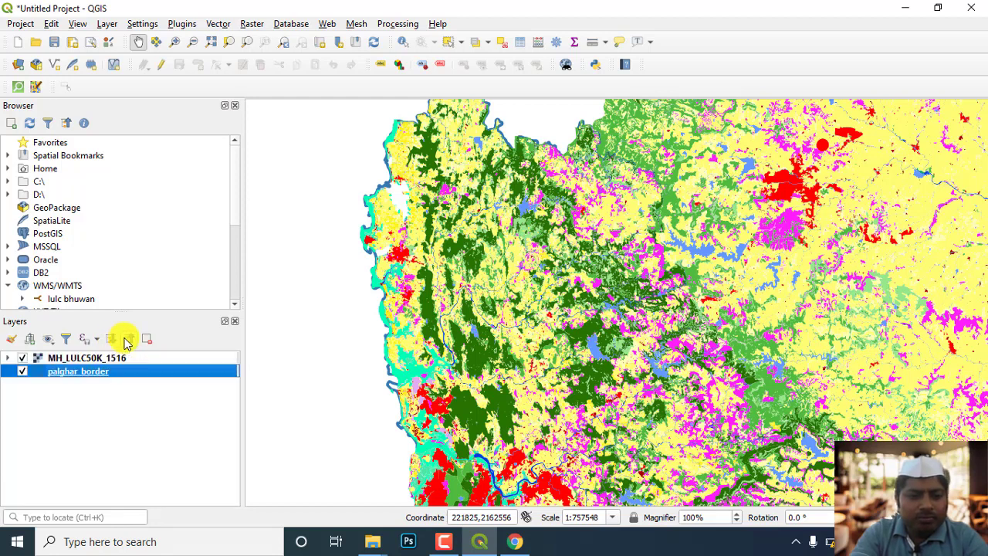
left_click_drag(98, 371, 89, 357)
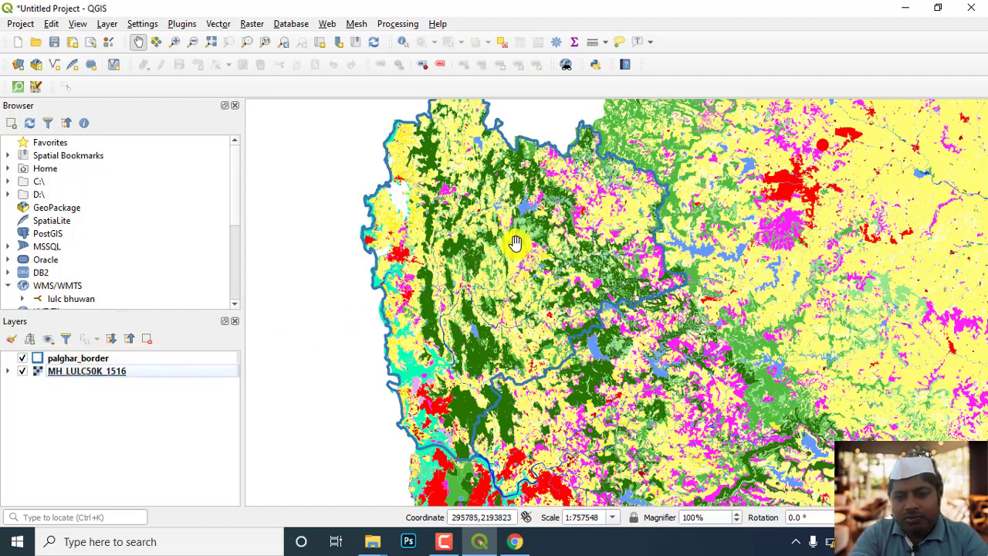
Look over the Palghar boundary on the land use map and view the palghar_border symbology properties without changing them.
left_click_drag(510, 239, 485, 269)
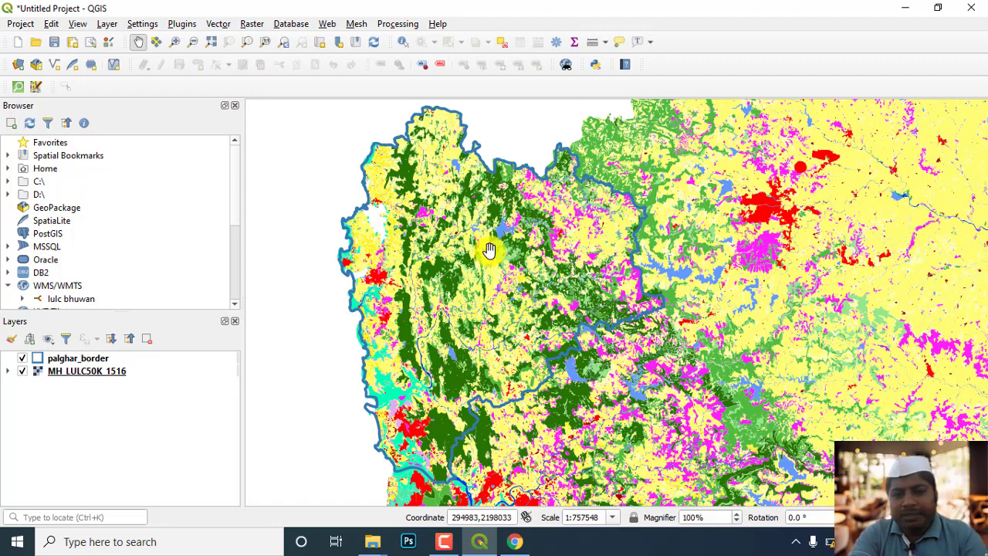
left_click_drag(505, 269, 485, 266)
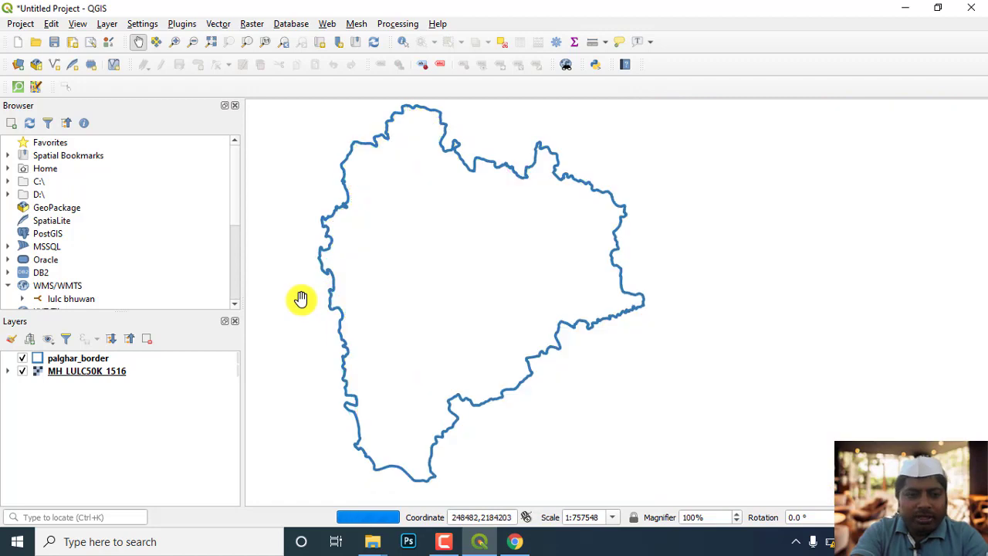
left_click(49, 362)
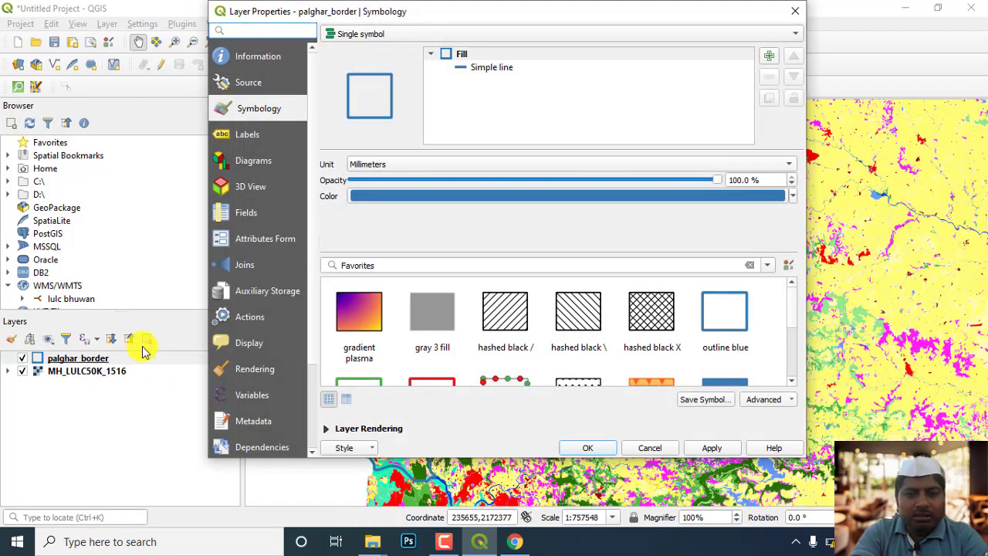
left_click(795, 11)
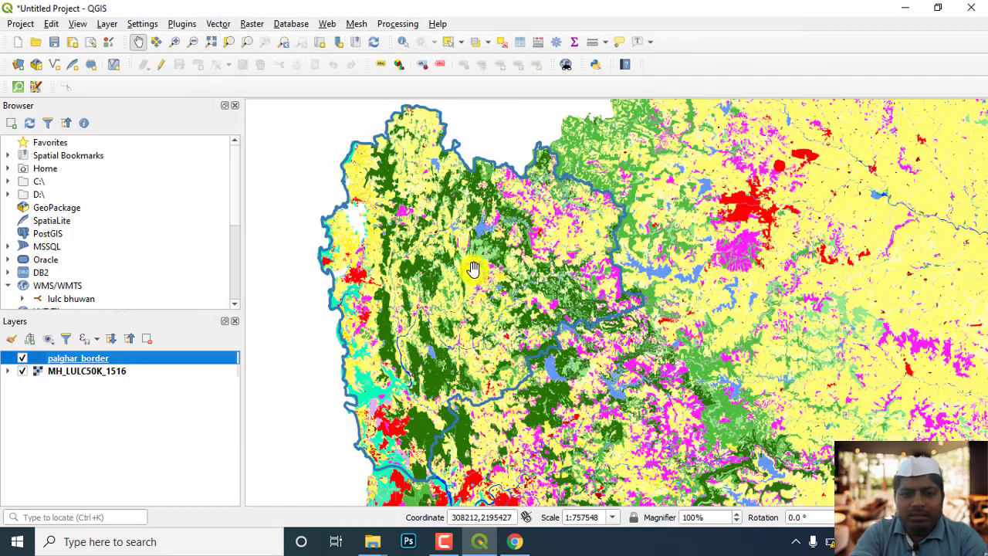
Expand all layer legends and look through the land use classes of MH_LULC50K_1516, from Builtup to Forest.
left_click(112, 338)
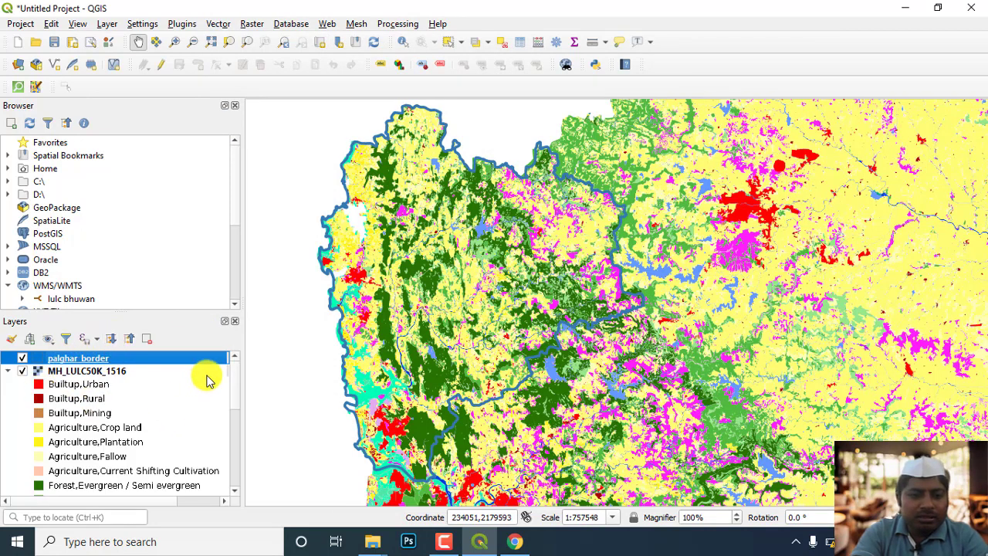
mouse_move(234, 377)
left_mouse_down()
mouse_move(233, 406)
mouse_move(234, 367)
left_mouse_up()
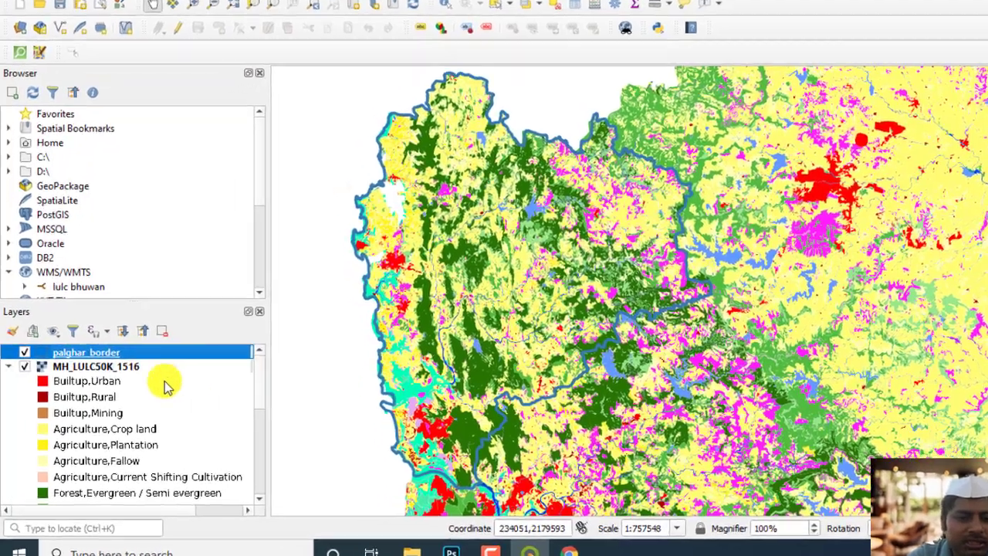
left_click(74, 385)
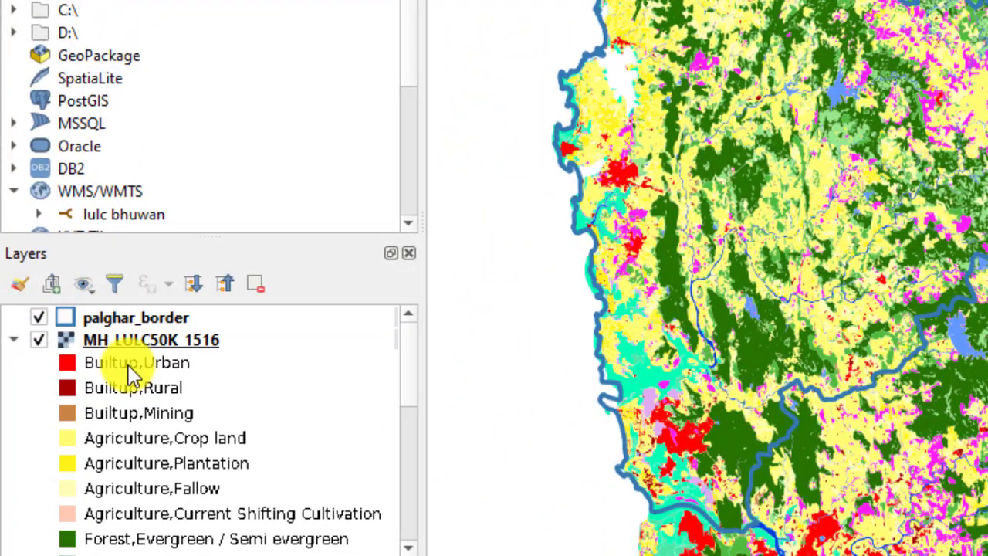
scroll(131, 376, "down", 1)
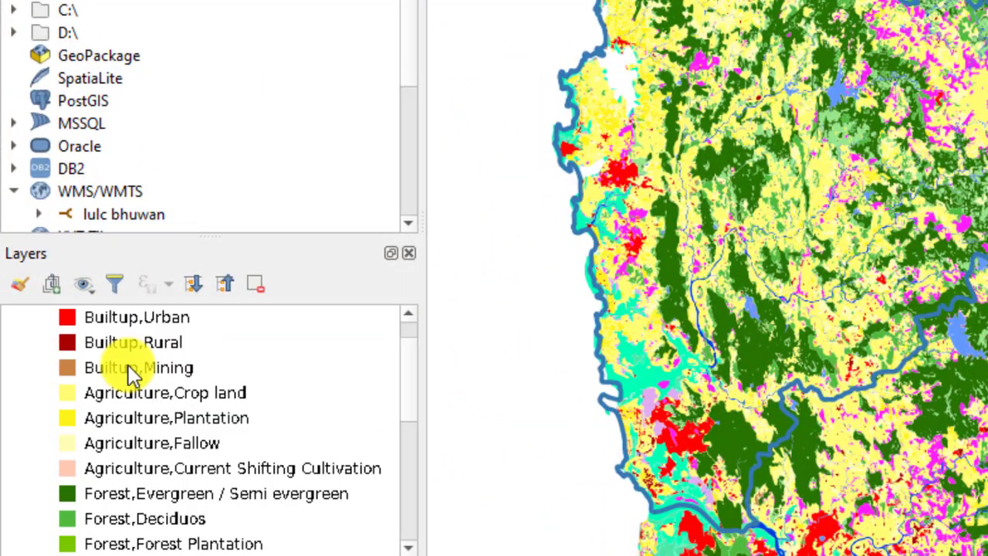
scroll(131, 374, "up", 1)
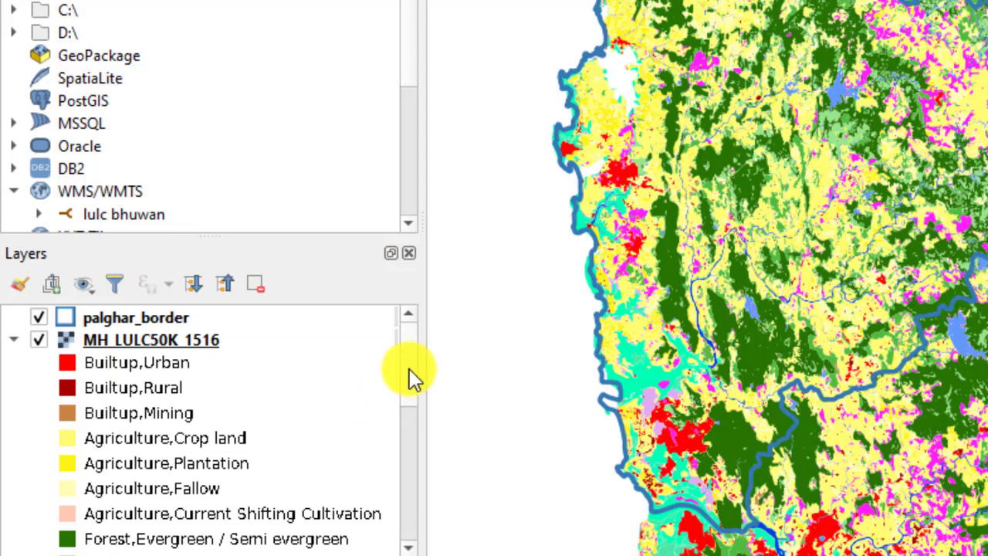
mouse_move(409, 368)
left_mouse_down()
mouse_move(409, 407)
mouse_move(410, 354)
left_mouse_up()
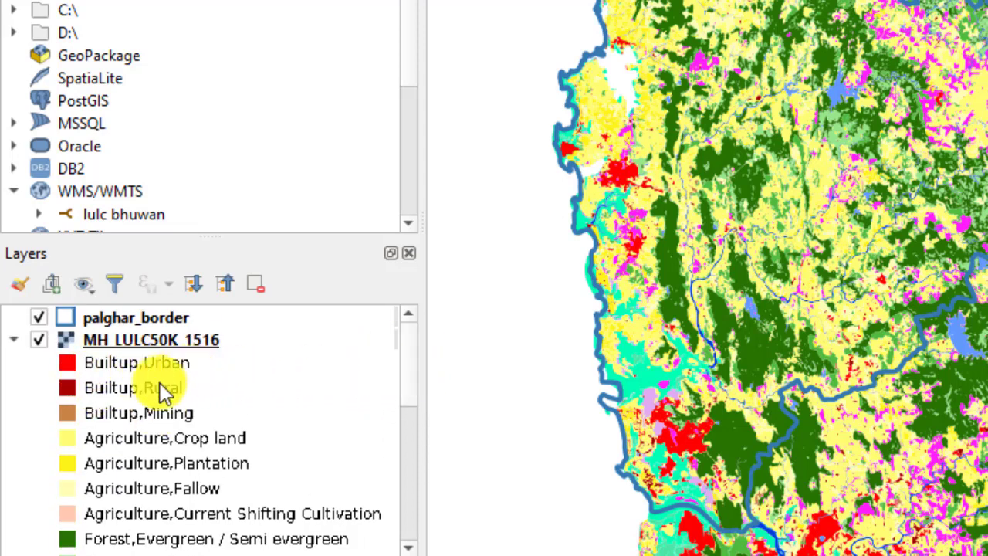
Examine the land use pattern within and around the Palghar boundary on the map against the legend colours.
left_click_drag(728, 239, 698, 202)
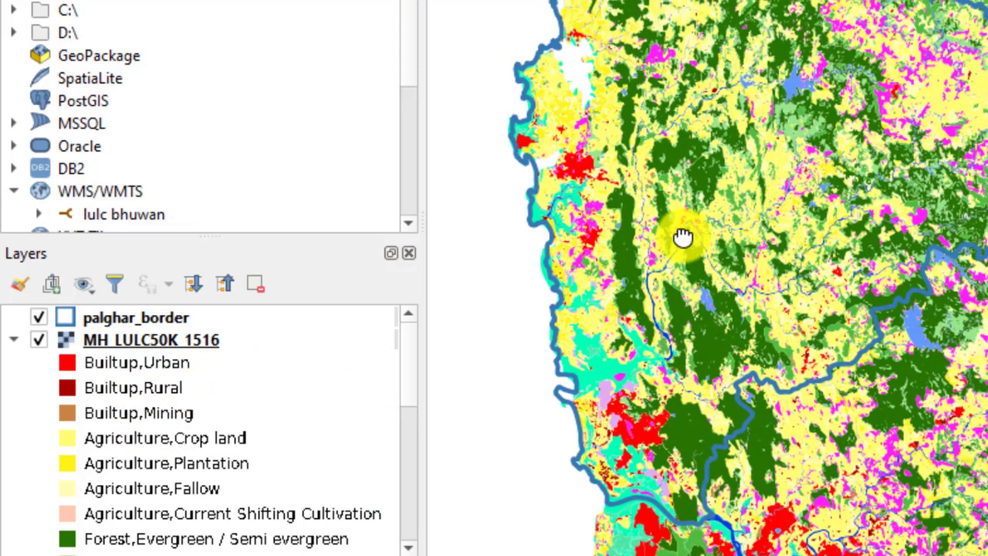
left_click_drag(684, 237, 777, 247)
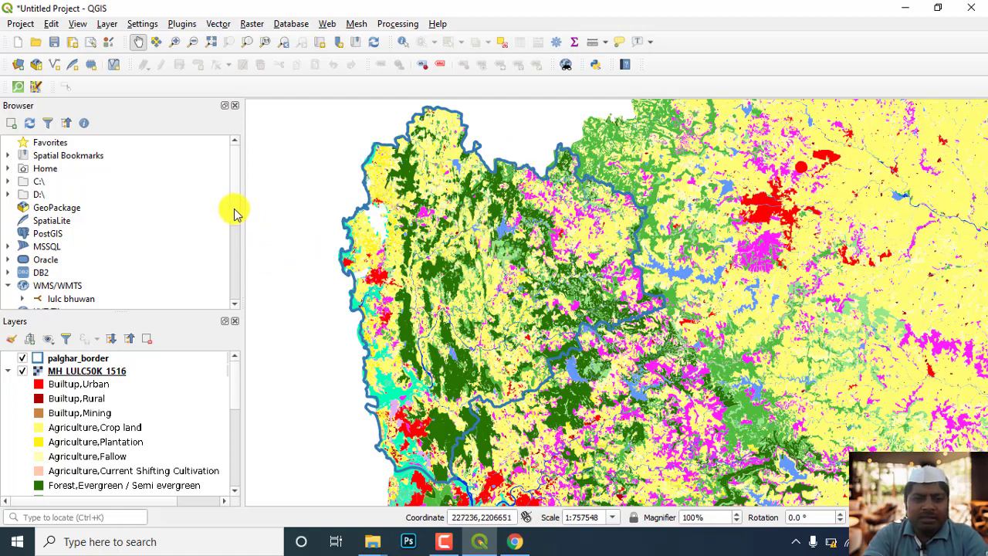
scroll(237, 251, "down", 2)
scroll(235, 231, "up", 2)
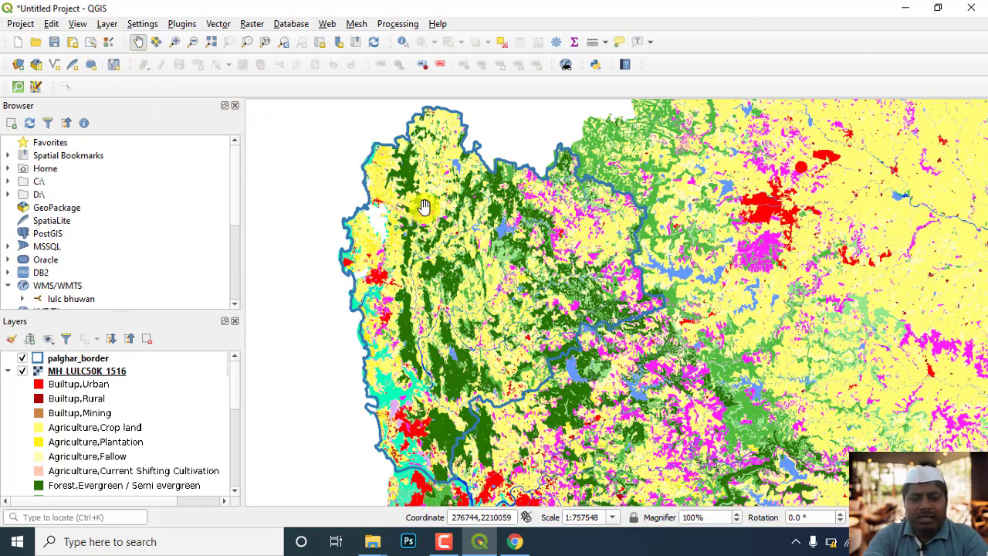
mouse_move(405, 237)
left_mouse_down()
mouse_move(388, 268)
mouse_move(396, 254)
left_mouse_up()
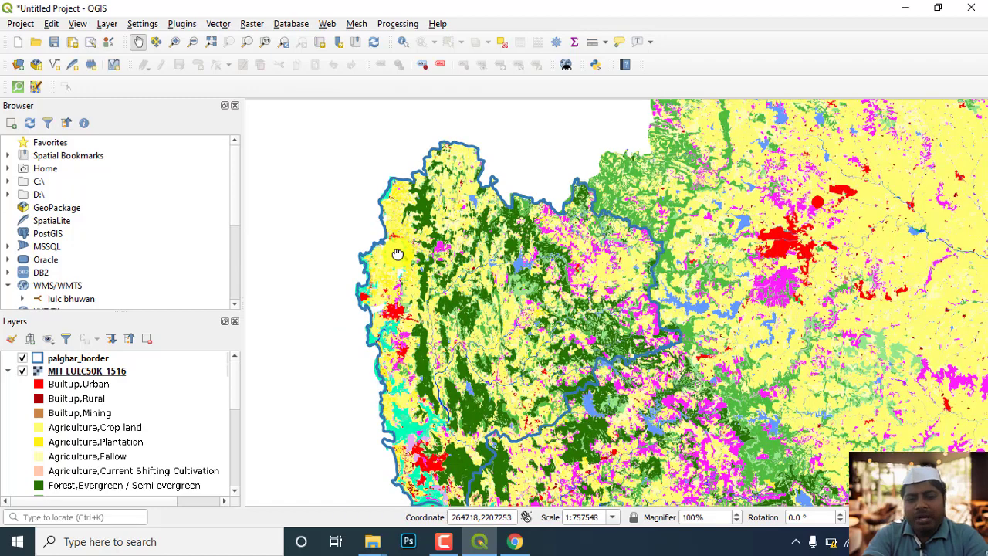
left_click_drag(397, 254, 420, 253)
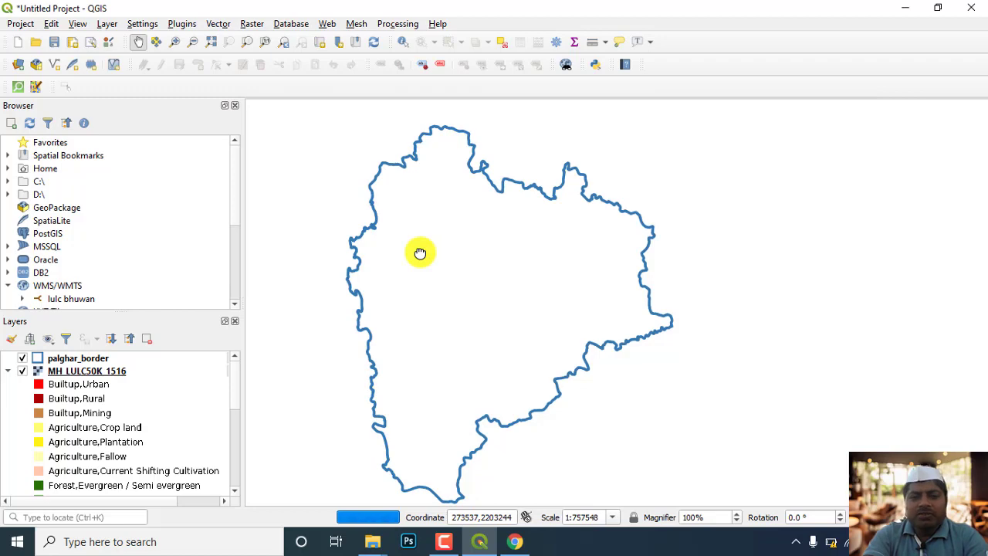
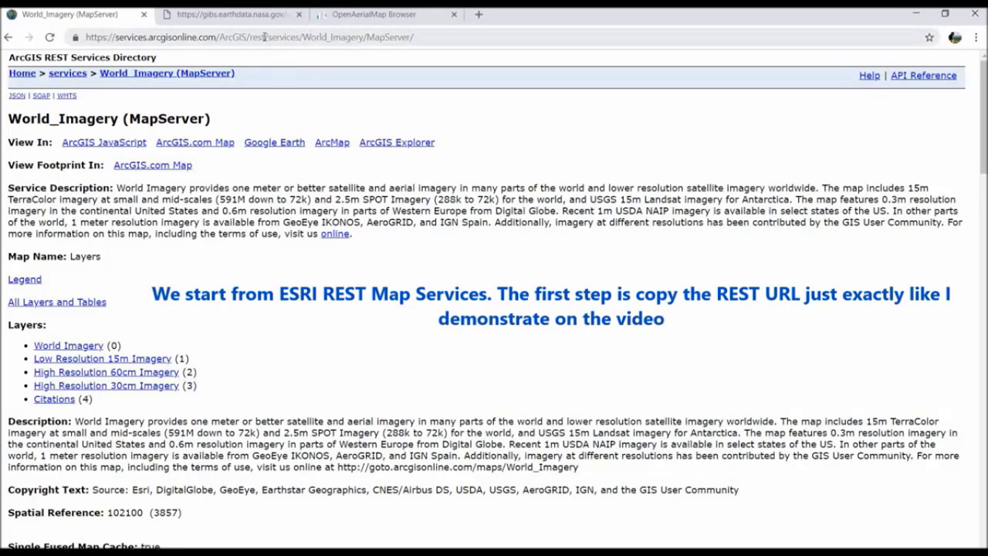
Copy the World_Imagery MapServer REST URL from the ArcGIS services directory and switch to QGIS.
left_click(264, 37)
right_click(265, 39)
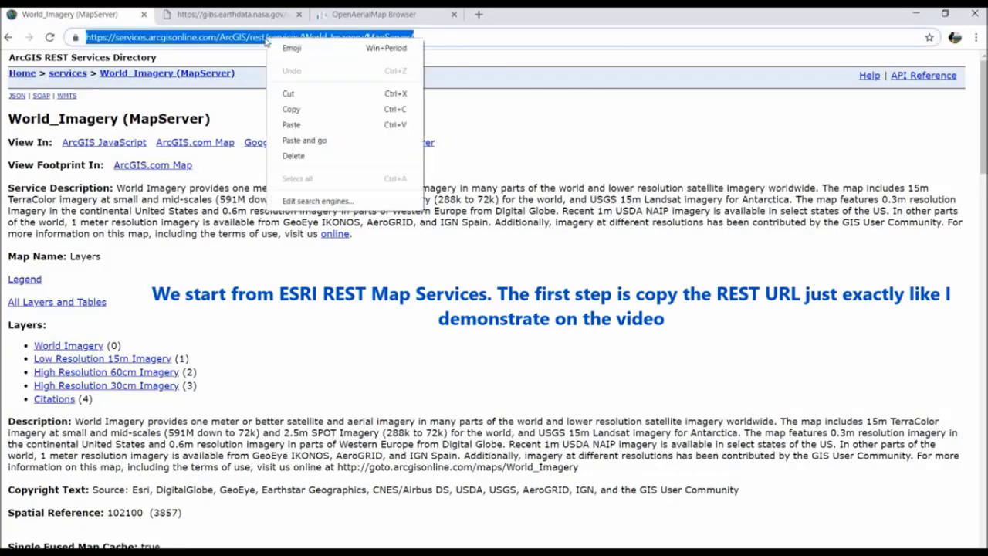
left_click(293, 108)
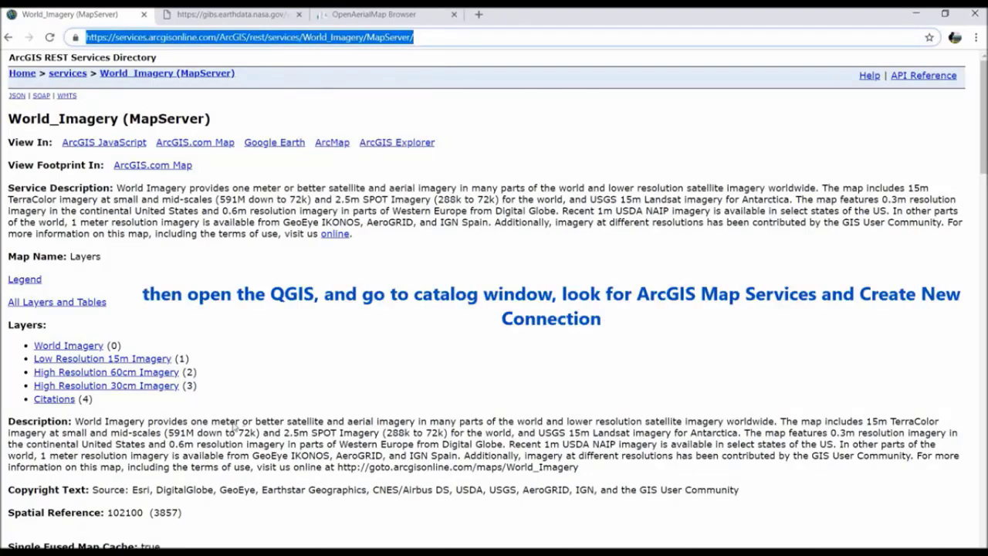
left_click(202, 546)
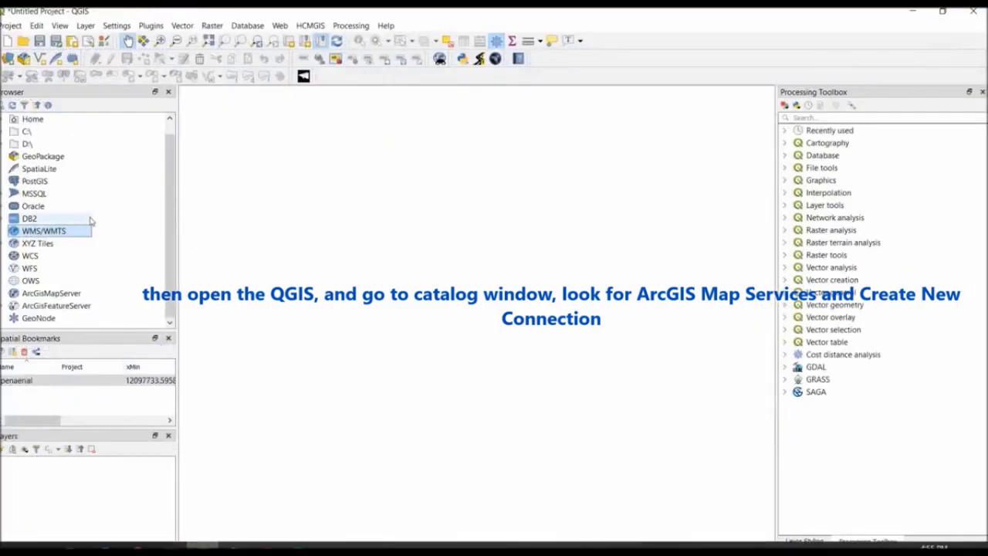
Create an ArcGIS Map Server connection named "arcgis imagery" using the copied World_Imagery MapServer URL.
right_click(68, 295)
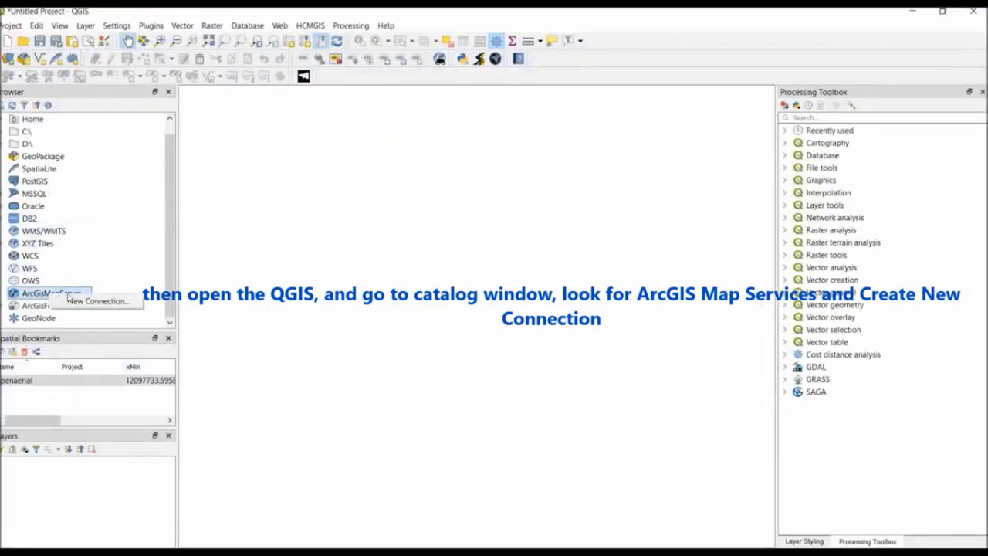
left_click(96, 301)
left_click(419, 216)
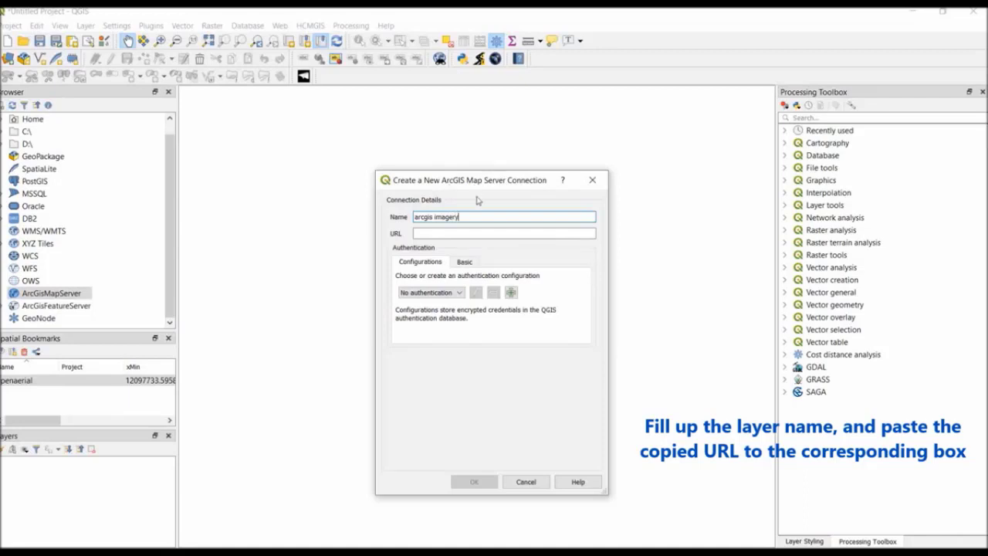
left_click(471, 234)
key("ctrl+v")
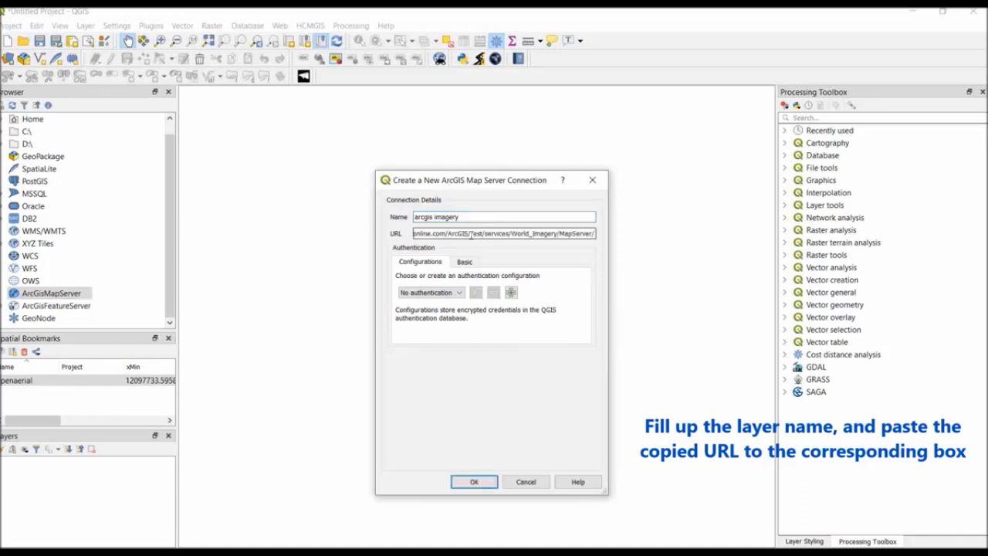
left_click(476, 481)
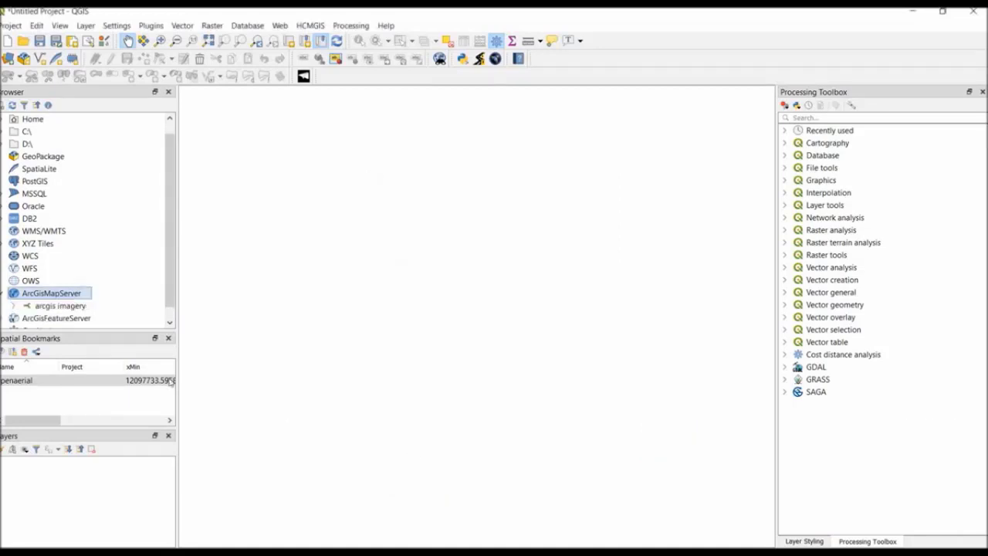
Add the World Imagery layer from the arcgis imagery connection to the map canvas.
left_click(13, 305)
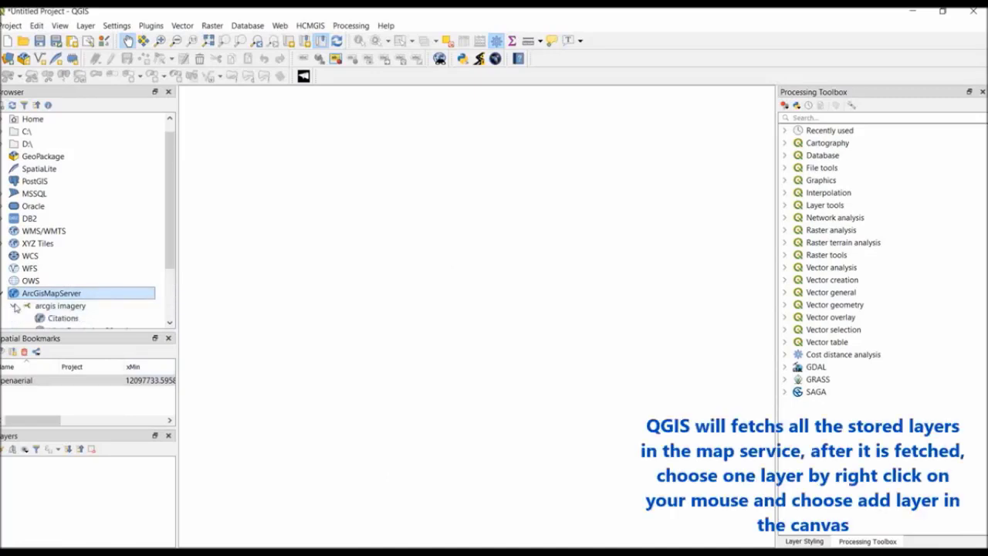
scroll(81, 287, "down", 1)
scroll(80, 286, "down", 1)
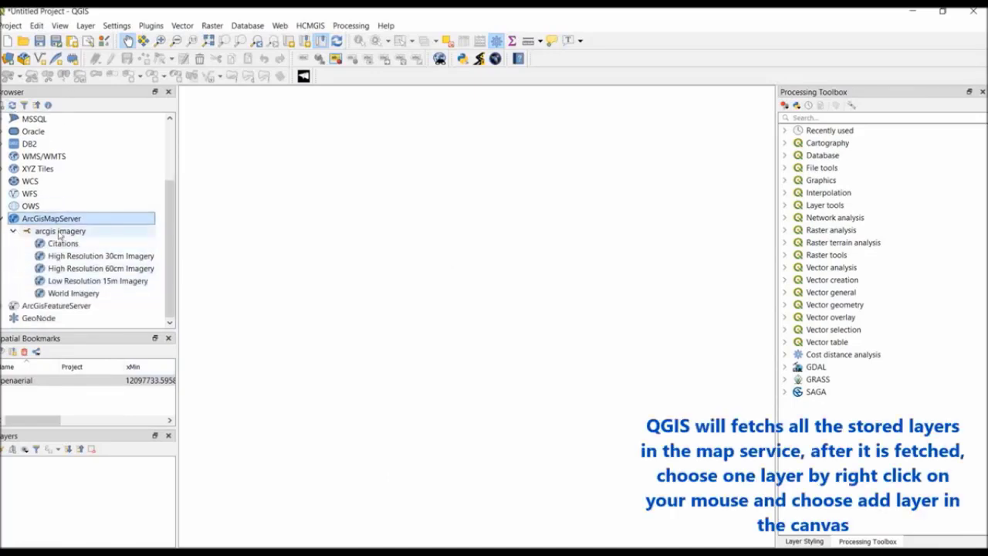
left_click(68, 295)
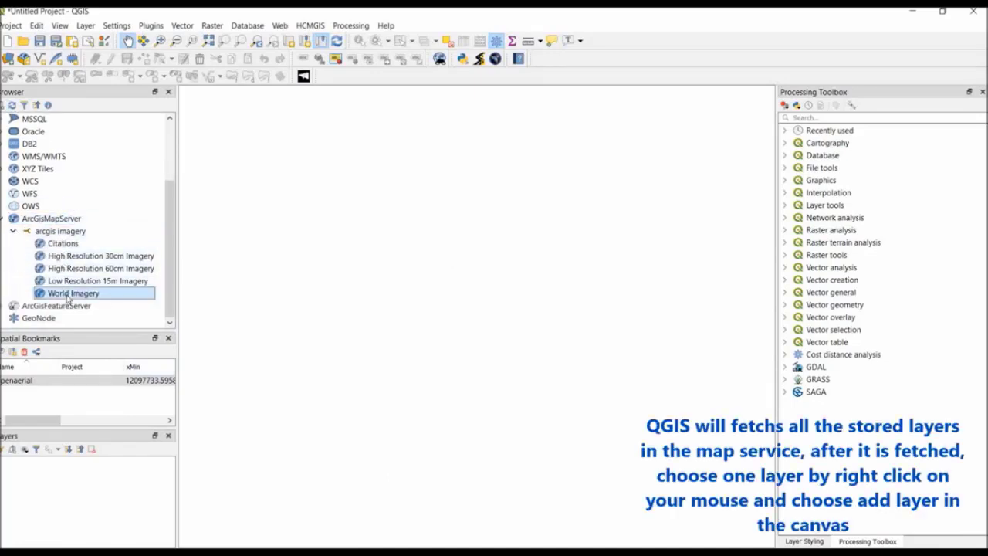
right_click(68, 297)
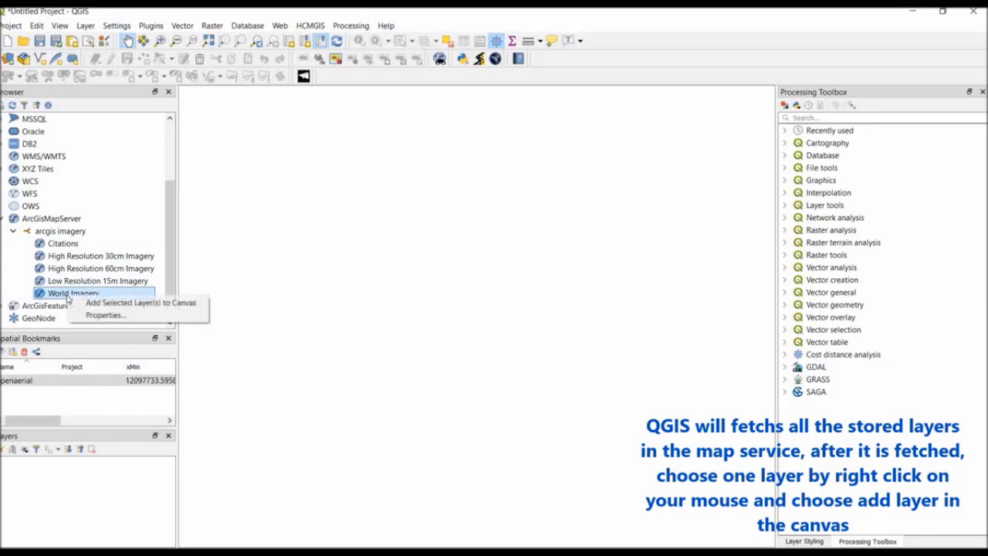
left_click(89, 302)
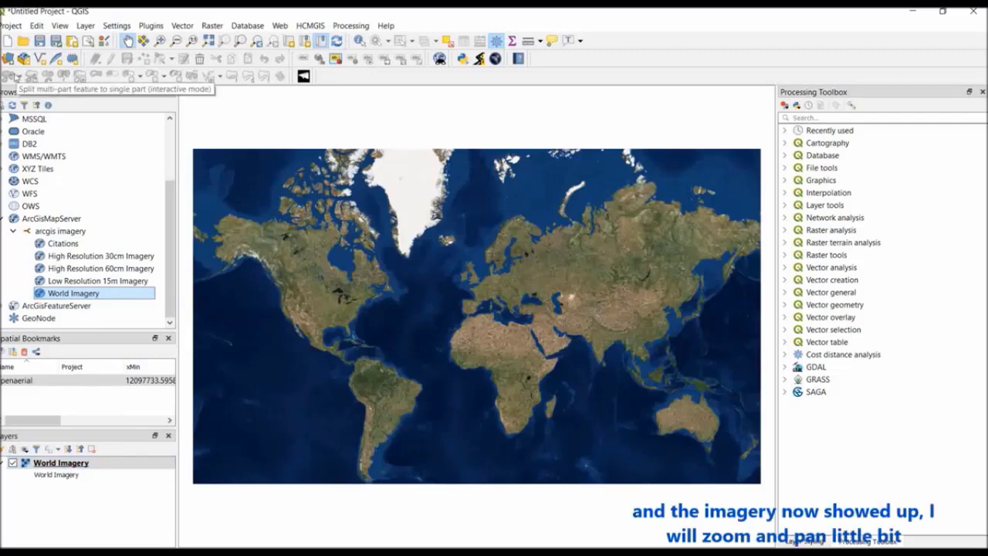
Zoom in on the World Imagery from Indonesia through Java to a small hilly area with a river beside a lake.
left_click(159, 40)
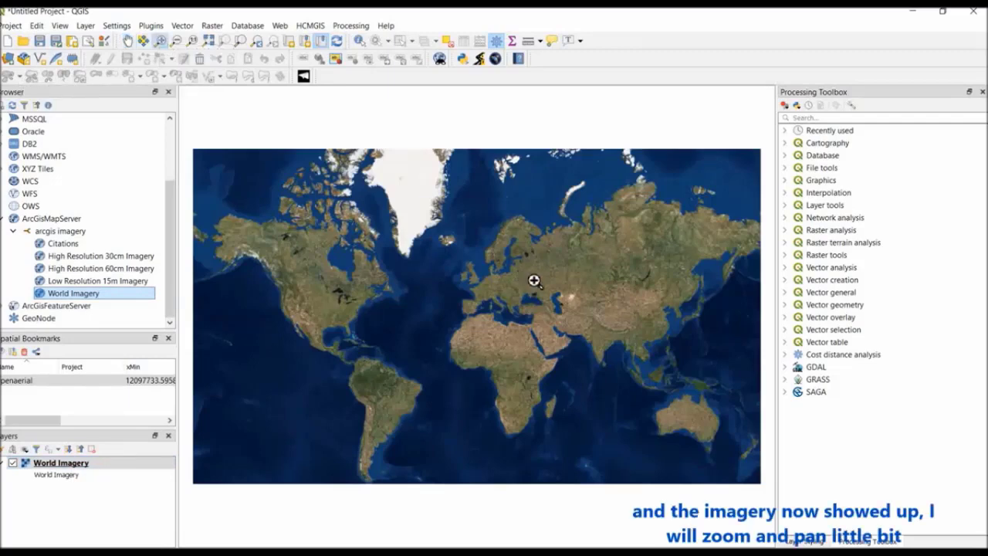
left_click_drag(633, 379, 671, 399)
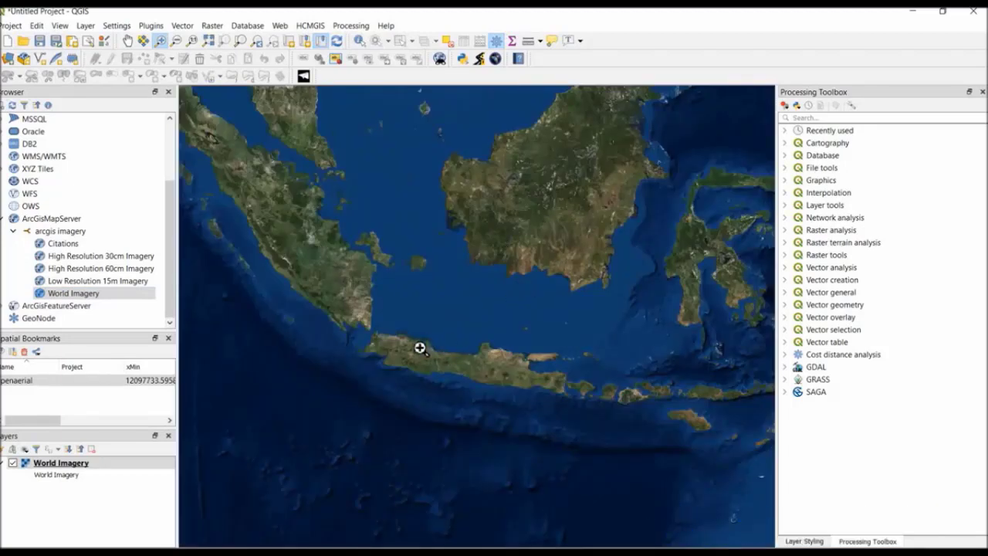
left_click(454, 370)
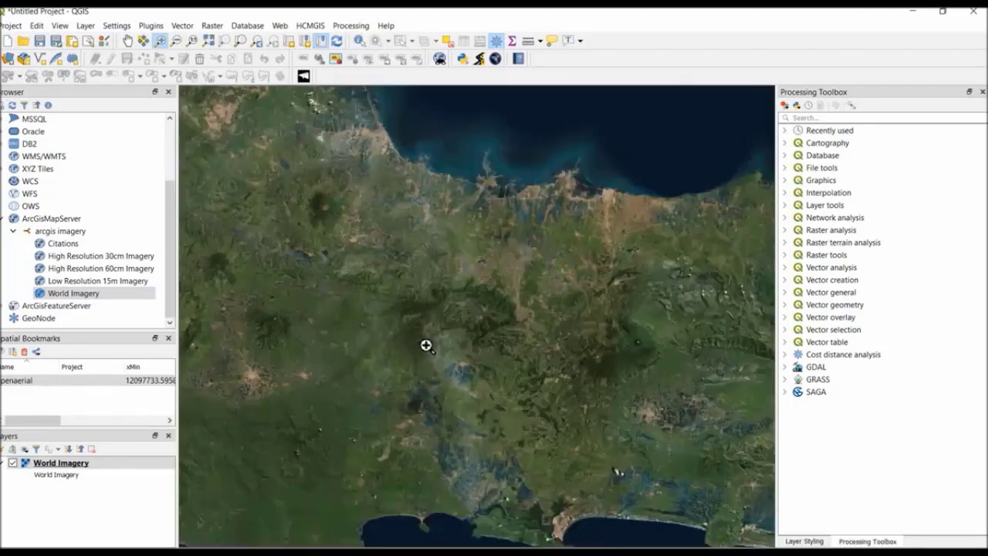
left_click_drag(278, 223, 516, 378)
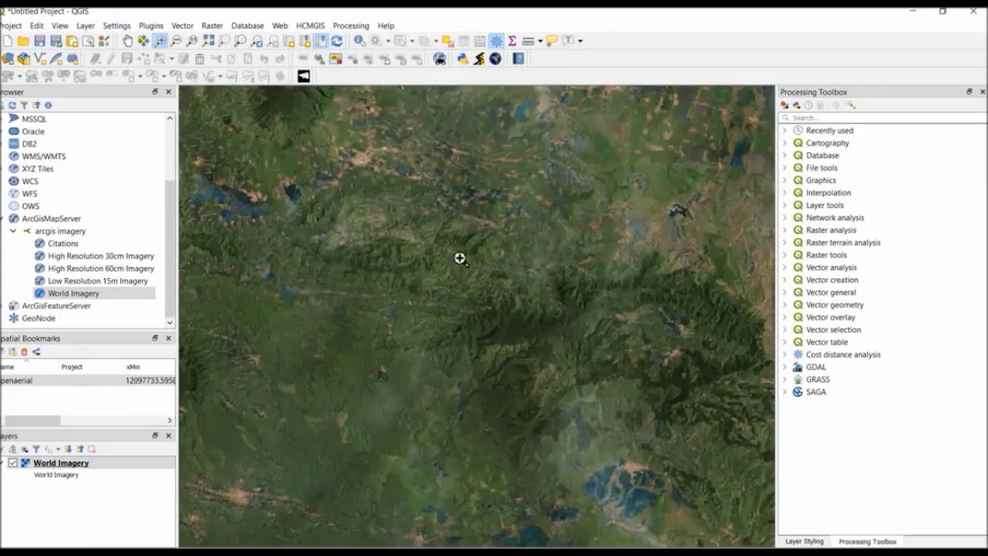
left_click_drag(513, 173, 758, 317)
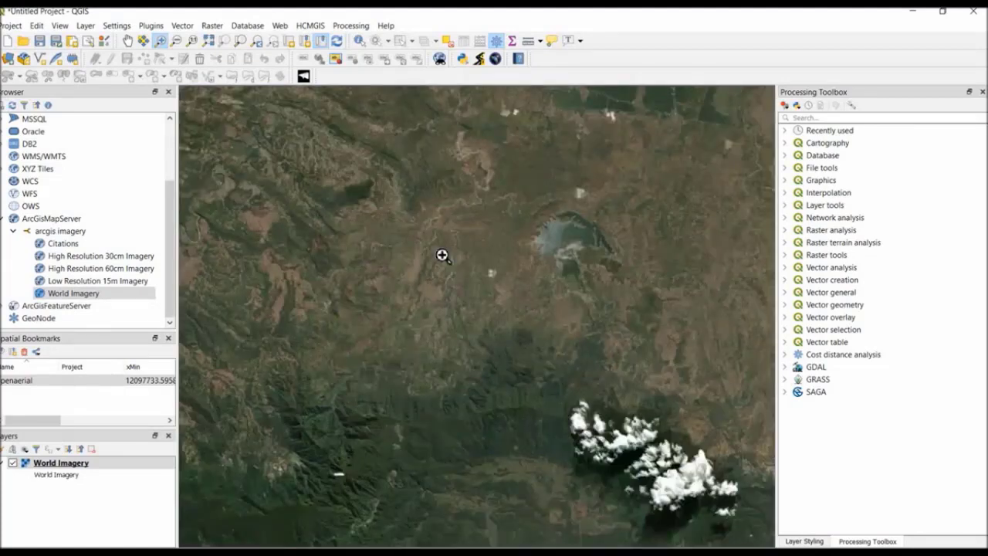
left_click_drag(360, 150, 545, 283)
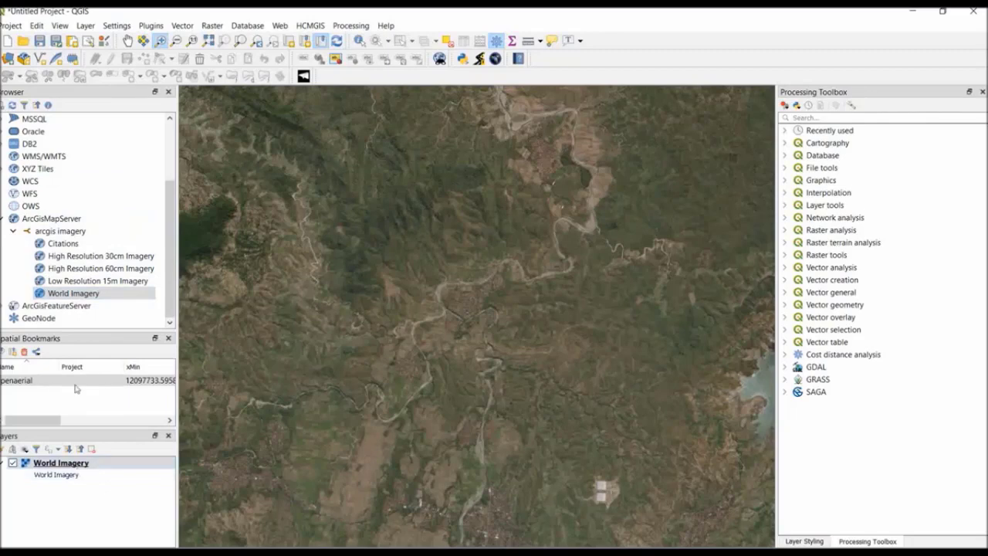
Set up a raw-data GeoTIFF export of World Imagery to D:\GEO2004_temp\ONLINEMAPS\ArcGISImagery, limited to the map canvas extent.
right_click(74, 463)
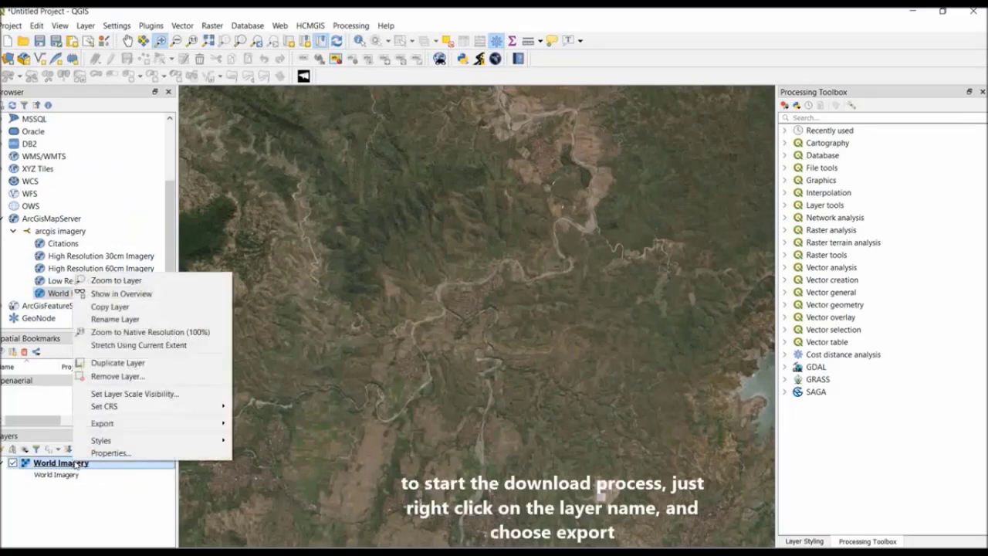
mouse_move(163, 431)
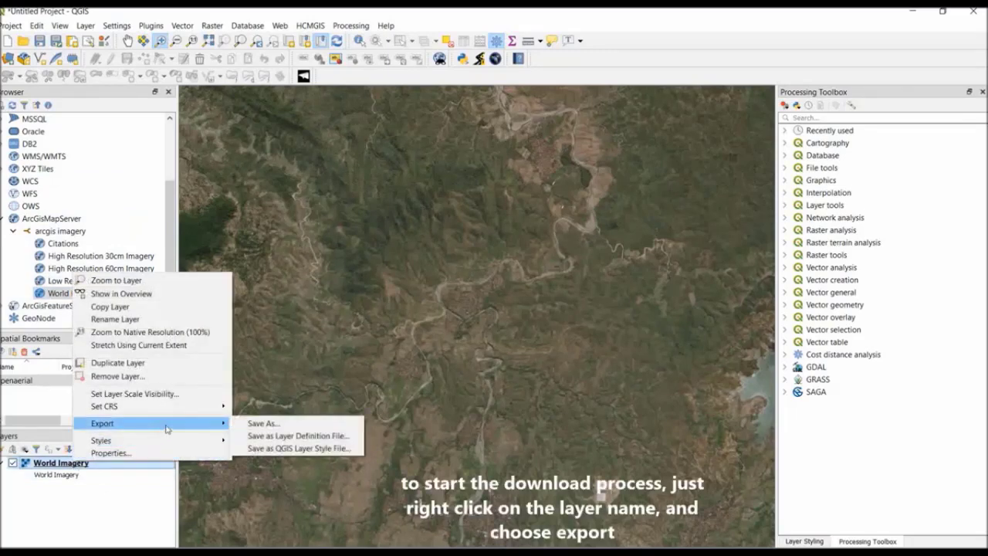
left_click(263, 424)
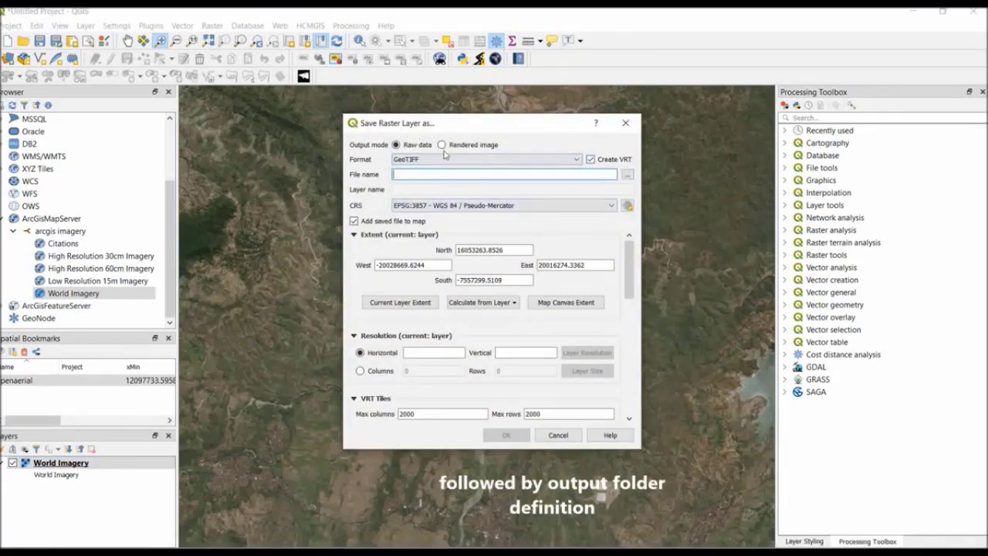
left_click(626, 176)
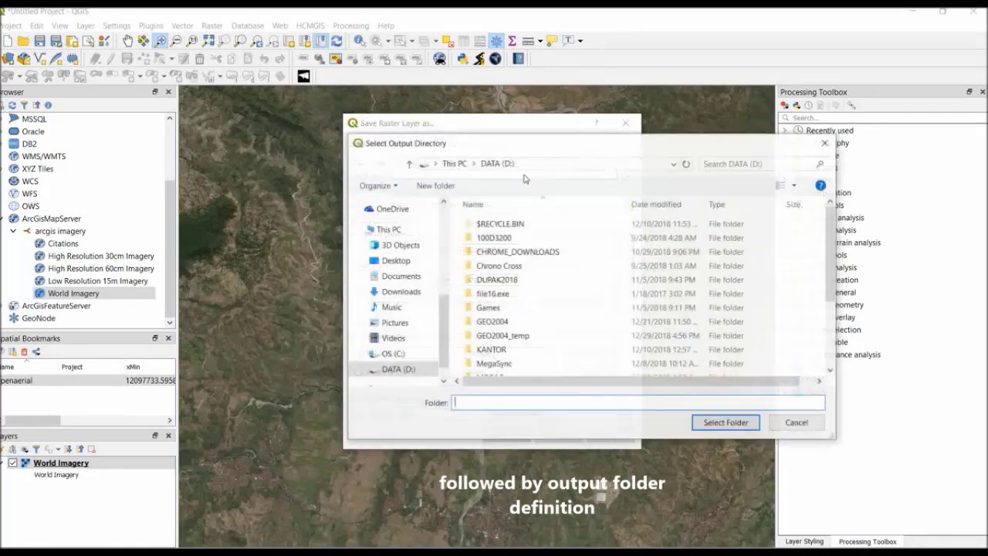
double_click(501, 336)
left_click(503, 261)
double_click(503, 261)
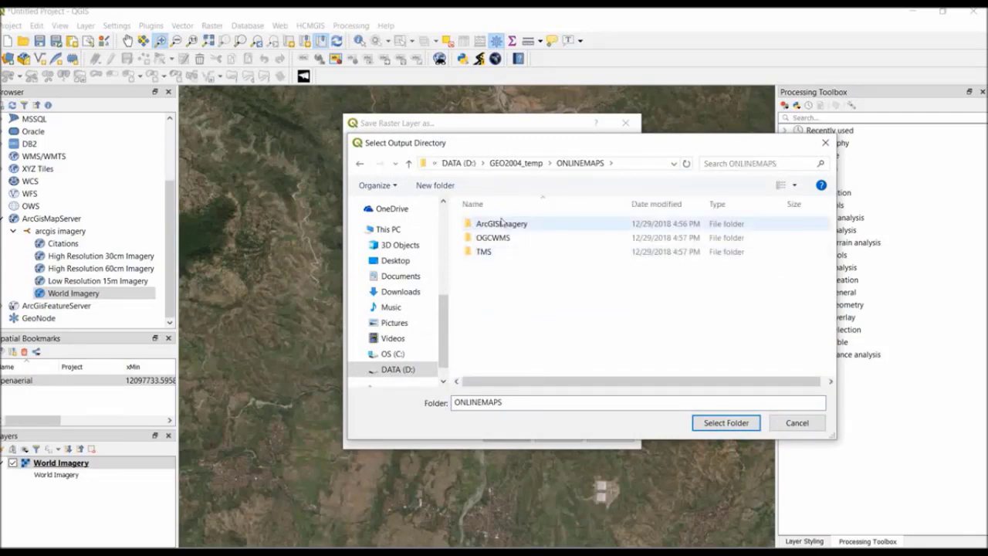
left_click(503, 223)
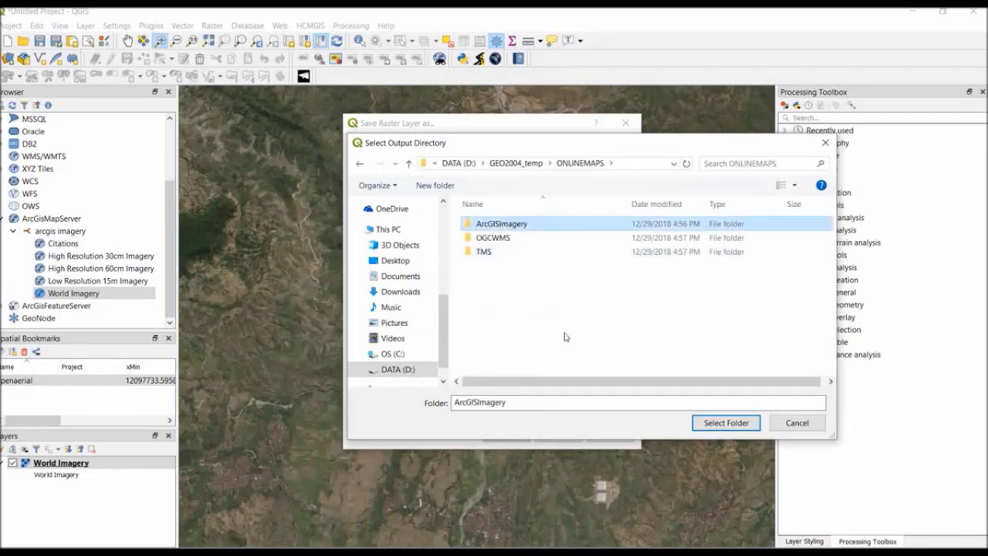
left_click(726, 422)
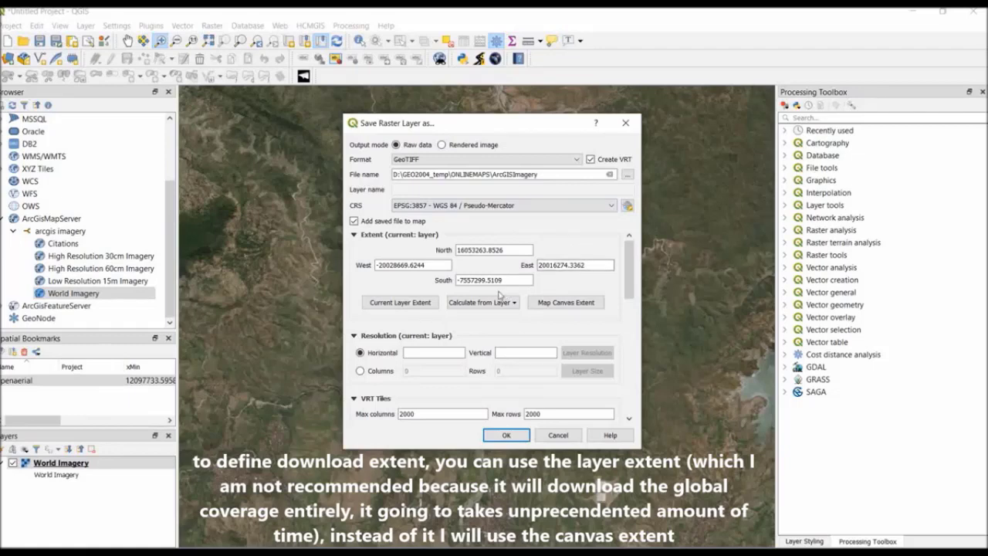
left_click(566, 303)
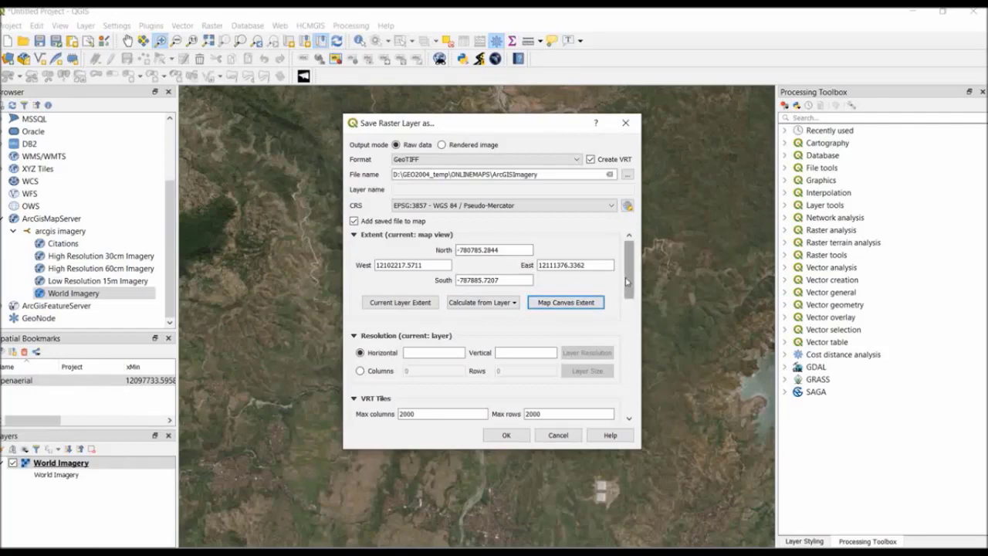
scroll(632, 300, "down", 2)
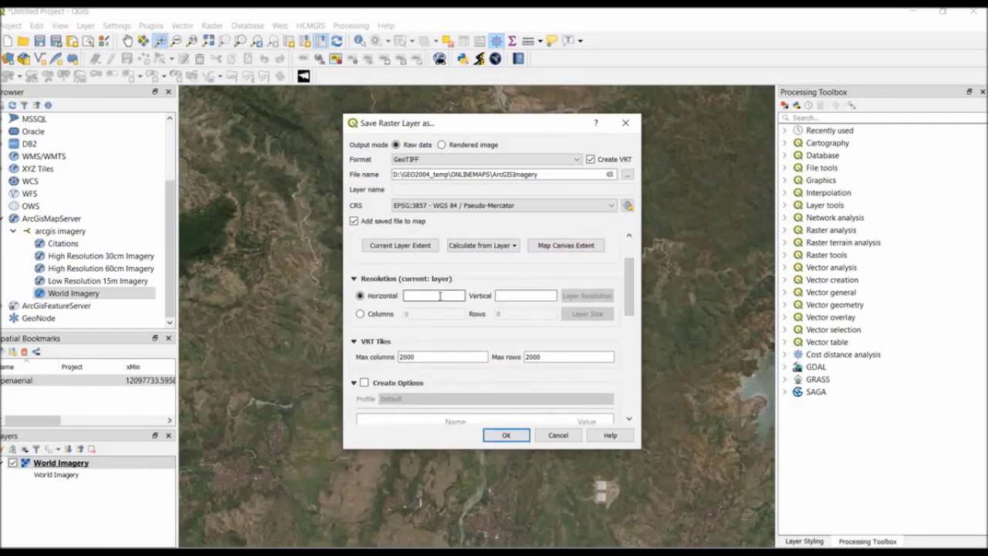
Enter 0.6 as both the horizontal and vertical resolution of the raster export.
left_click(440, 295)
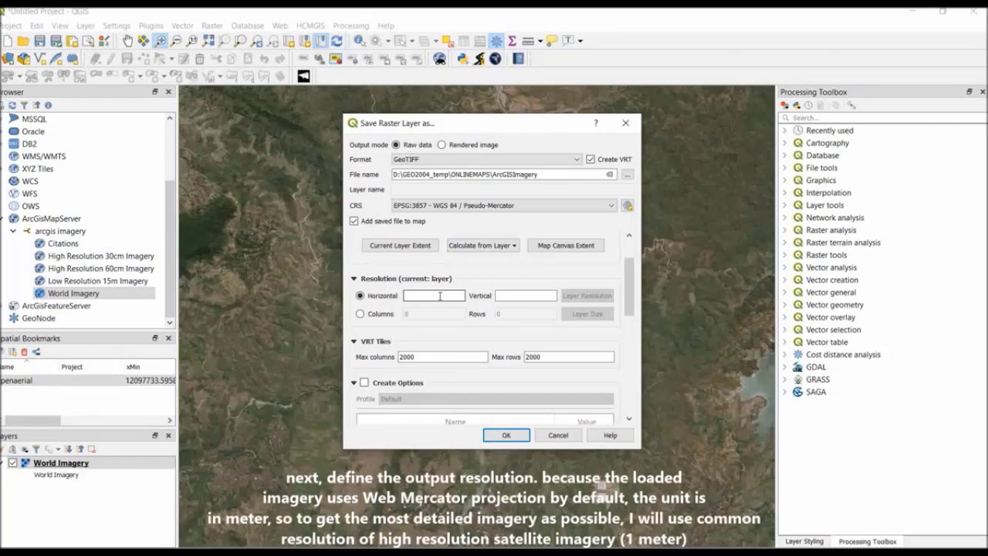
type("0.6")
left_click(496, 295)
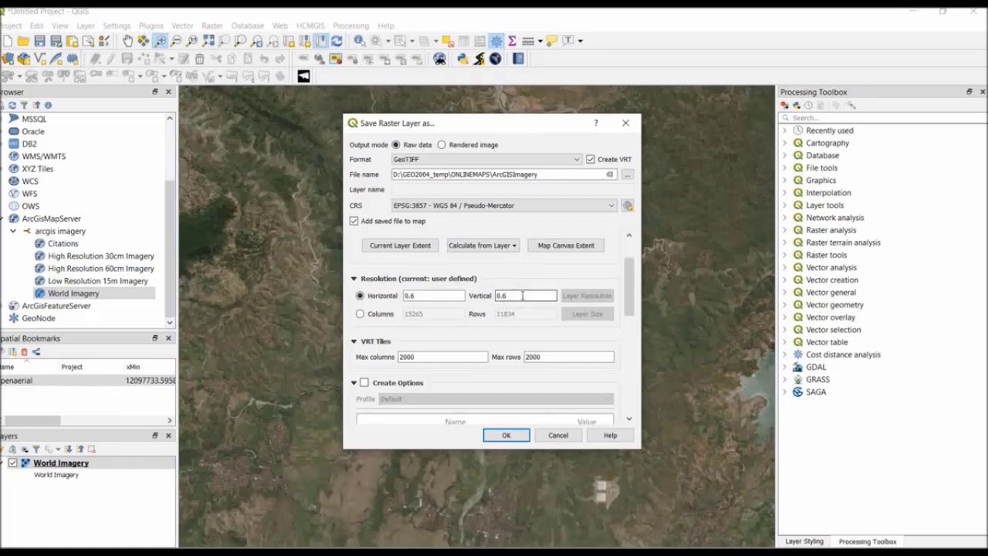
Set both the horizontal and vertical resolution of the raster export to 1.
left_click(442, 295)
left_click_drag(421, 295, 403, 296)
type("1")
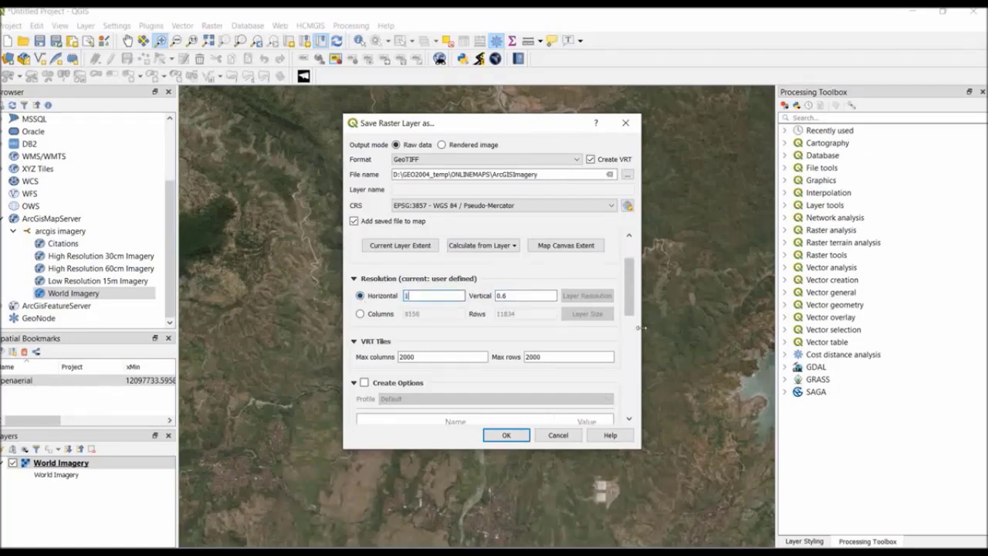
double_click(509, 295)
type("1")
left_click_drag(630, 318, 637, 274)
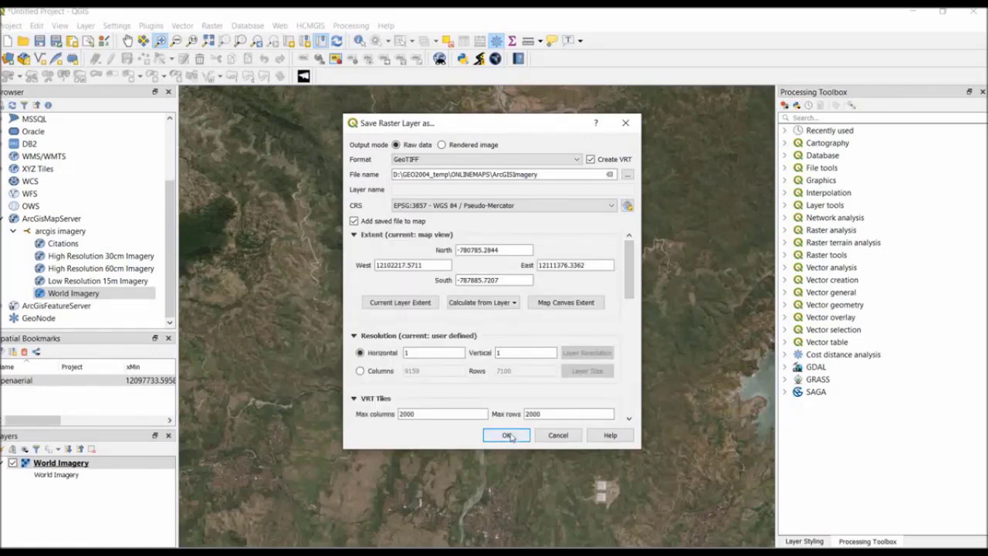
Run the World Imagery export, minimise the ShareX window and dismiss the task notification.
left_click(507, 435)
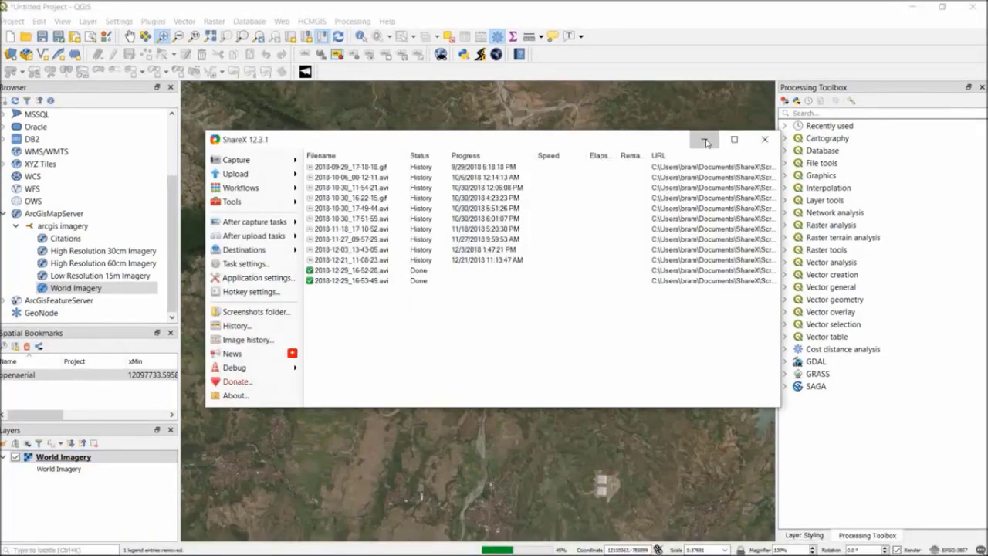
left_click(704, 139)
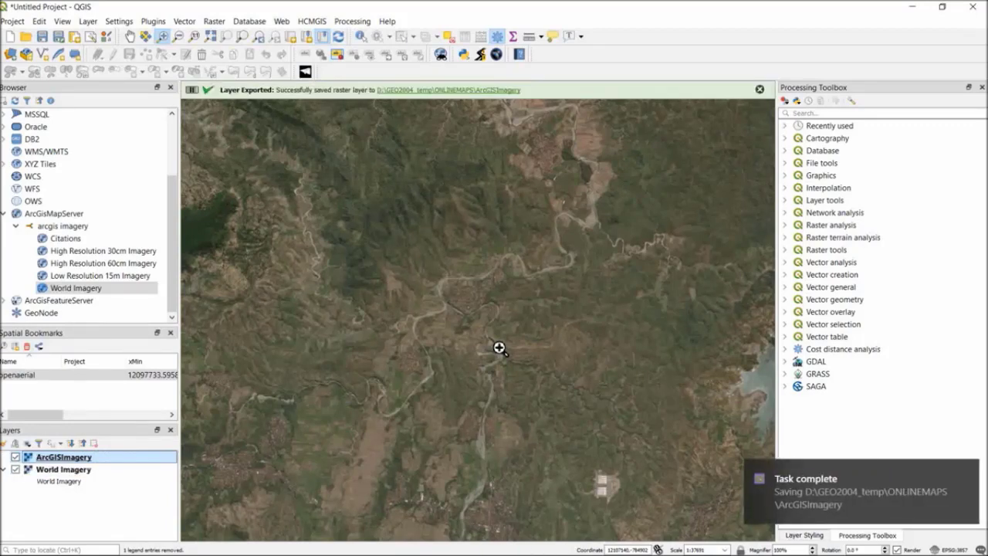
left_click(967, 472)
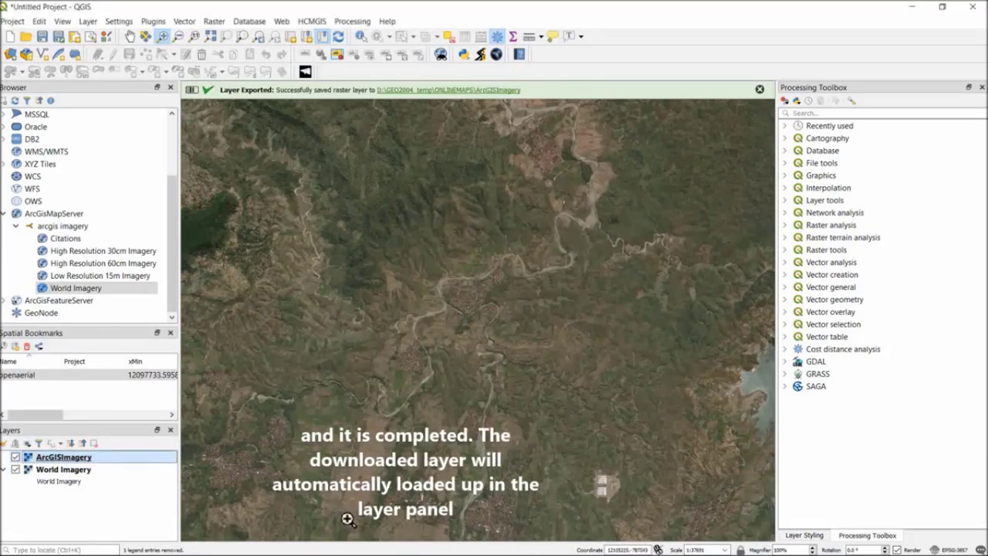
Hide the World Imagery layer and view the full extent of the ArcGISImagery raster on its own.
left_click(14, 474)
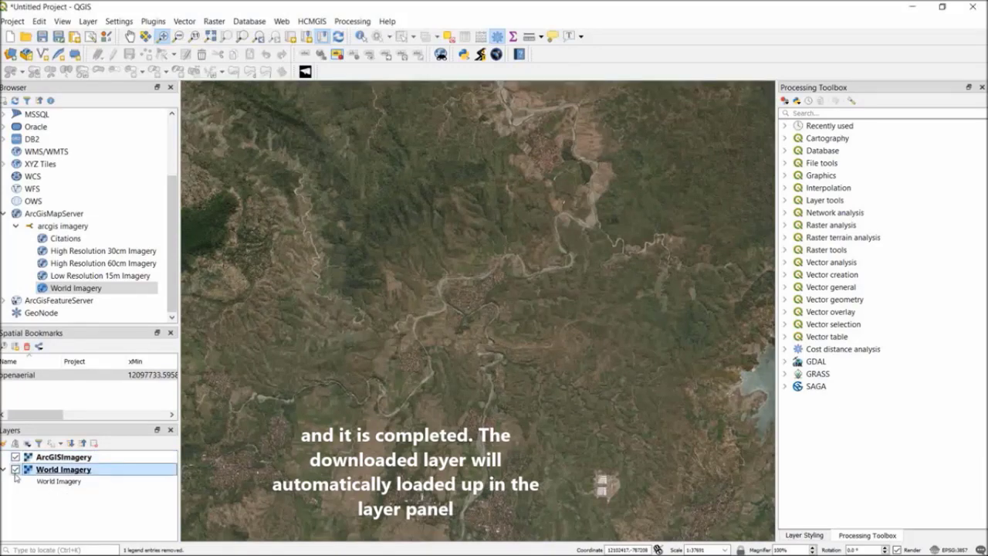
left_click(14, 470)
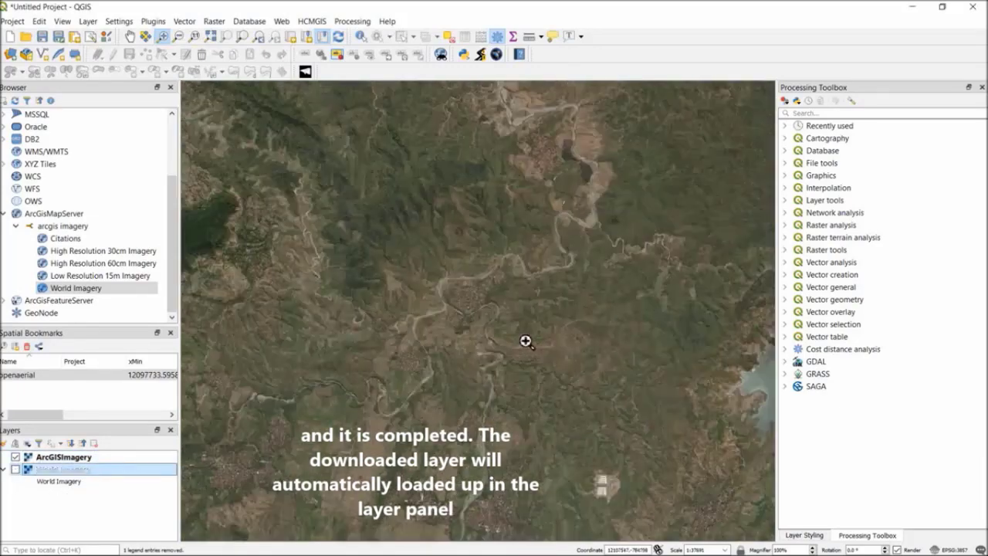
scroll(525, 341, "down", 1)
scroll(525, 340, "down", 1)
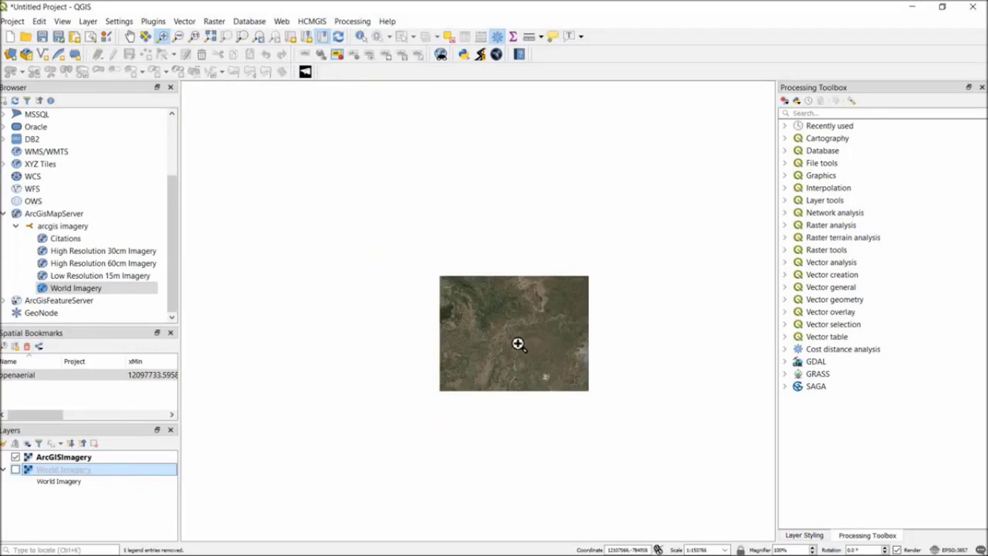
scroll(517, 343, "up", 1)
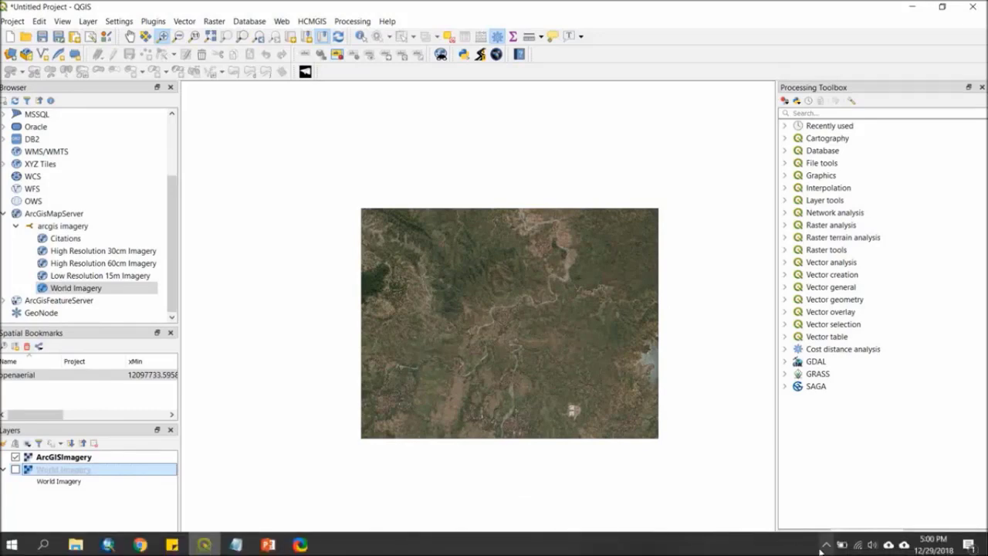
Inspect the ArcGISImagery raster up close around the river and settlement, checking its detail at several scales.
left_click(825, 546)
scroll(491, 292, "up", 1)
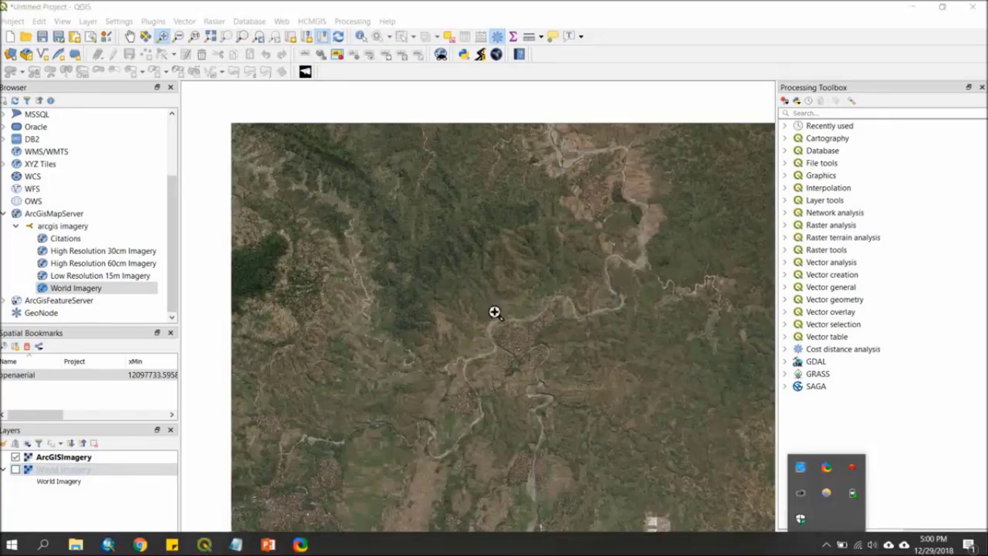
left_click(680, 45)
scroll(499, 357, "up", 2)
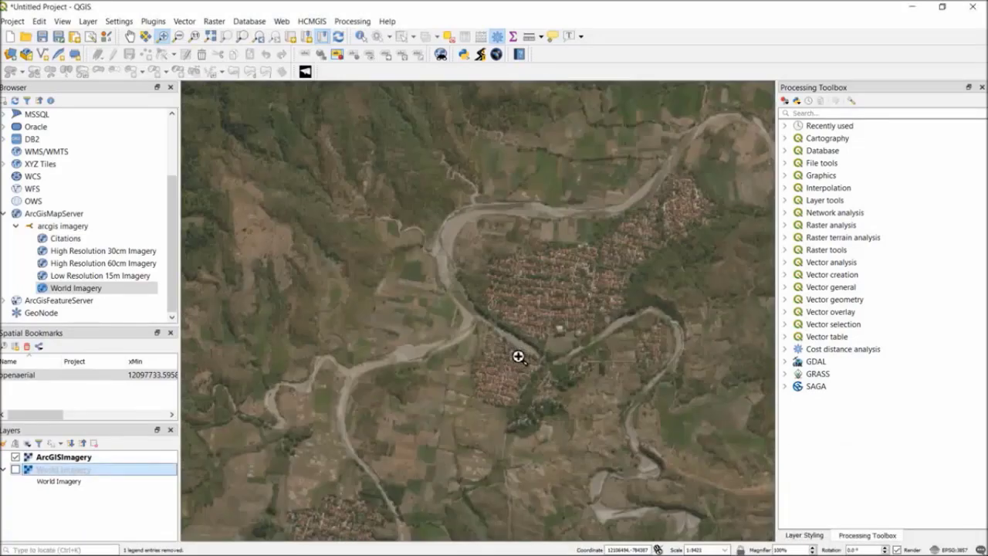
scroll(518, 356, "up", 3)
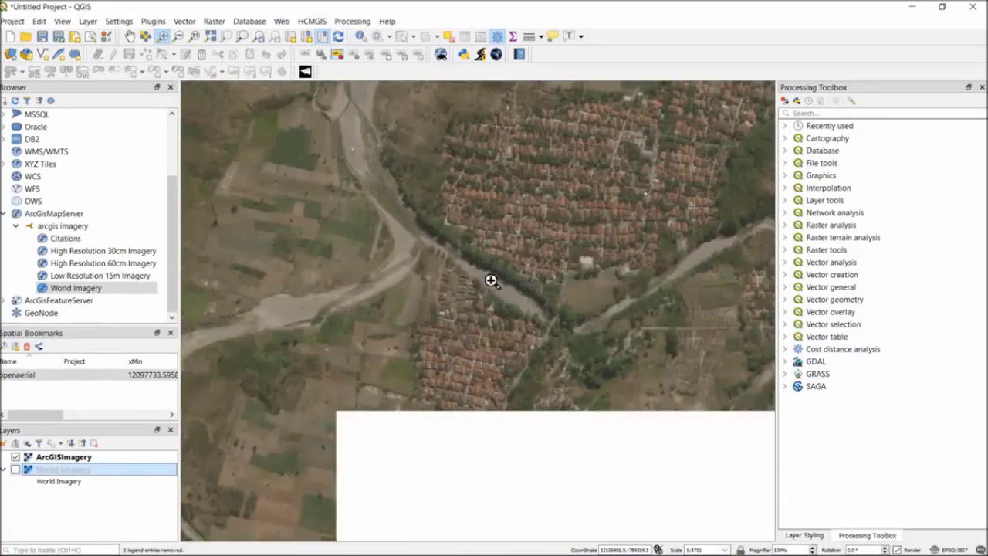
scroll(491, 280, "down", 3)
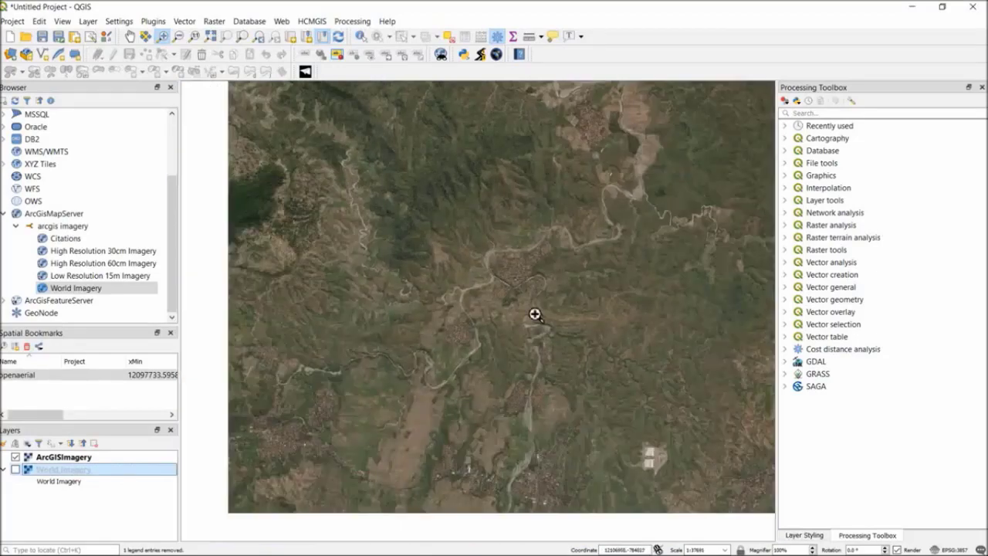
scroll(535, 314, "up", 3)
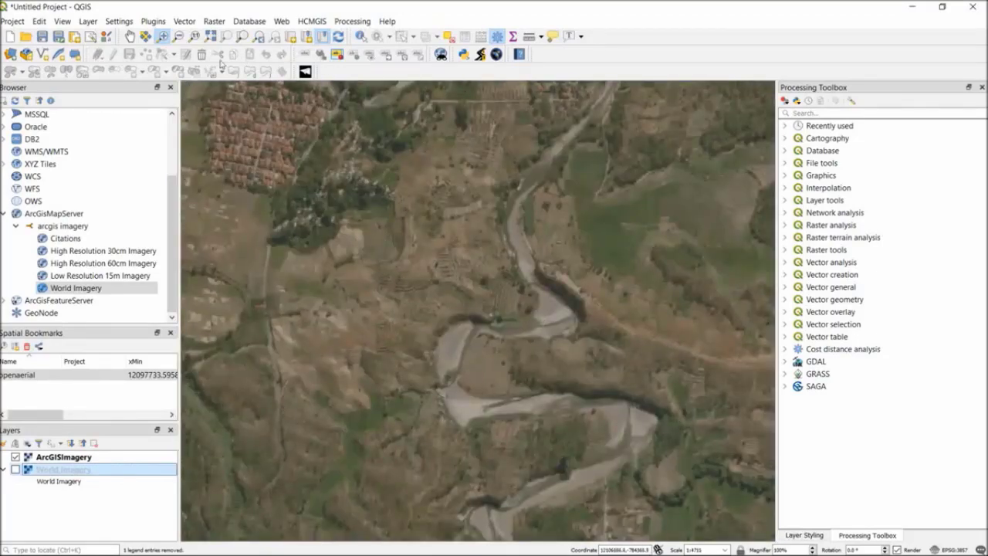
Remove the World Imagery source layer from the project and check the remaining ArcGISImagery raster.
right_click(52, 474)
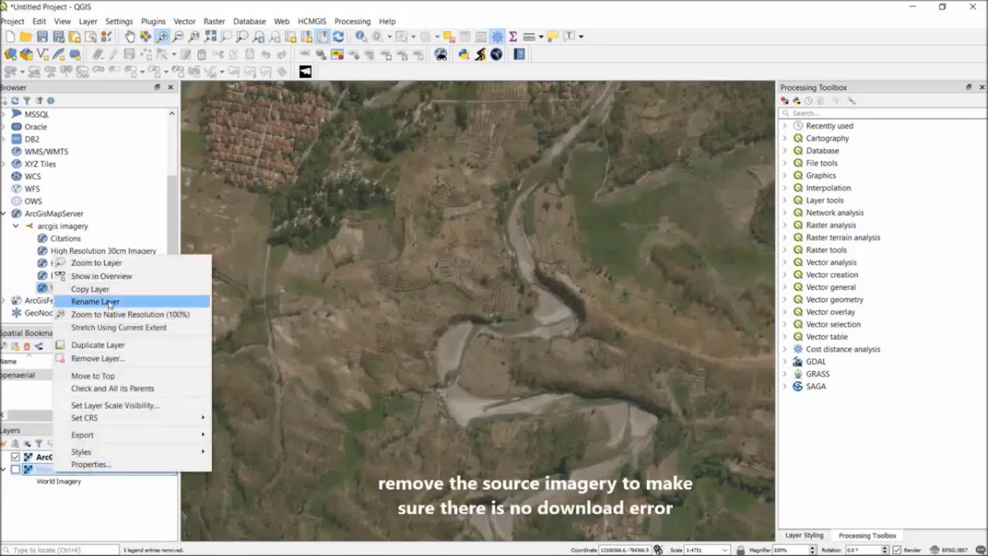
left_click(97, 359)
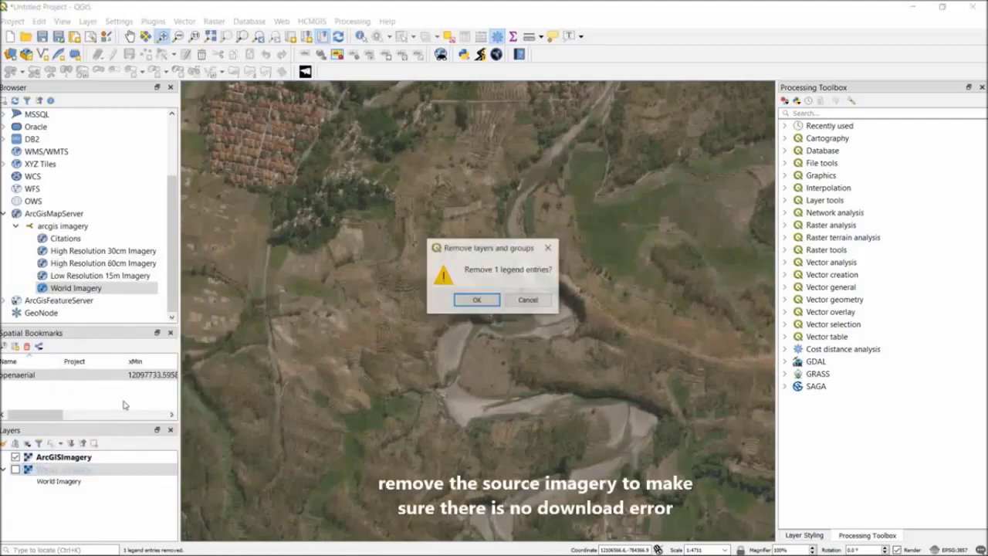
left_click(476, 298)
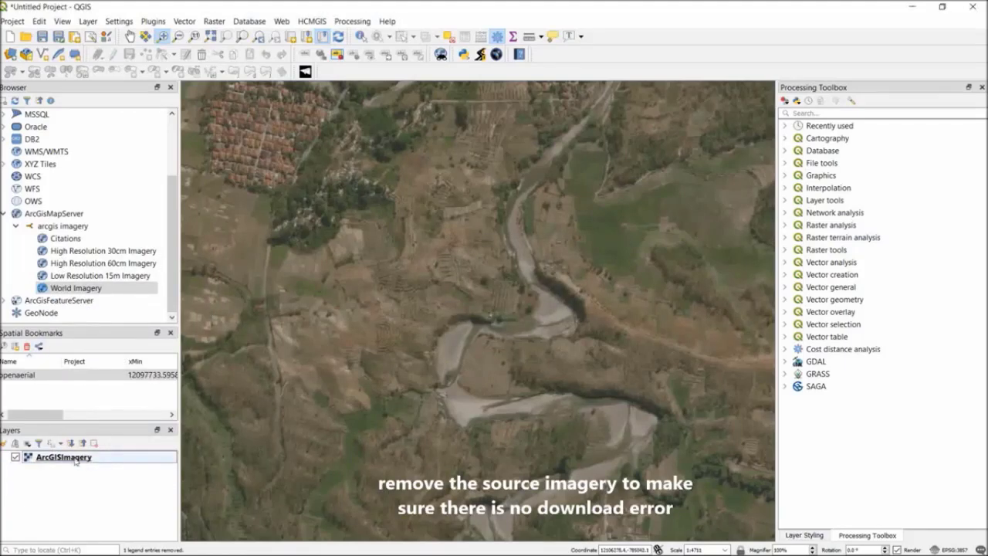
scroll(375, 381, "down", 4)
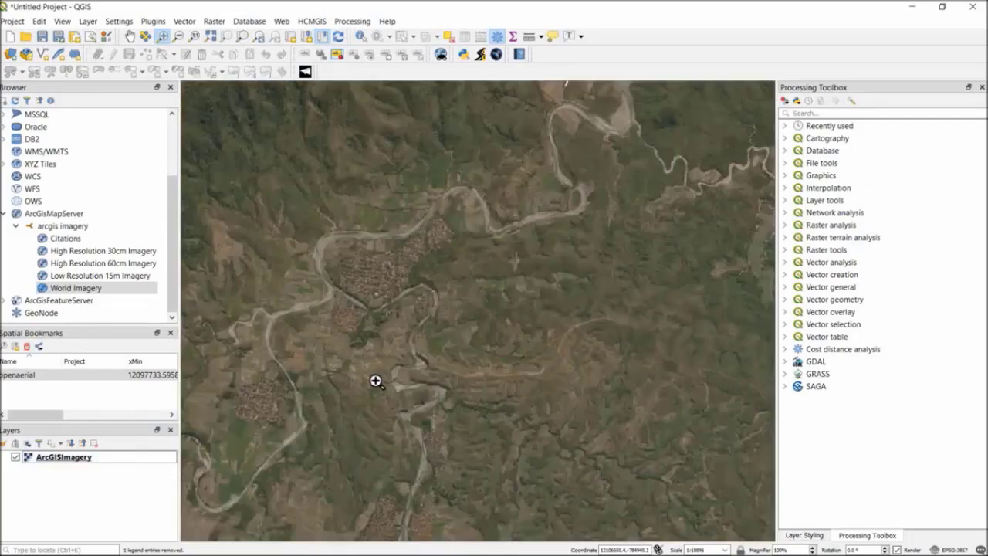
scroll(419, 361, "up", 2)
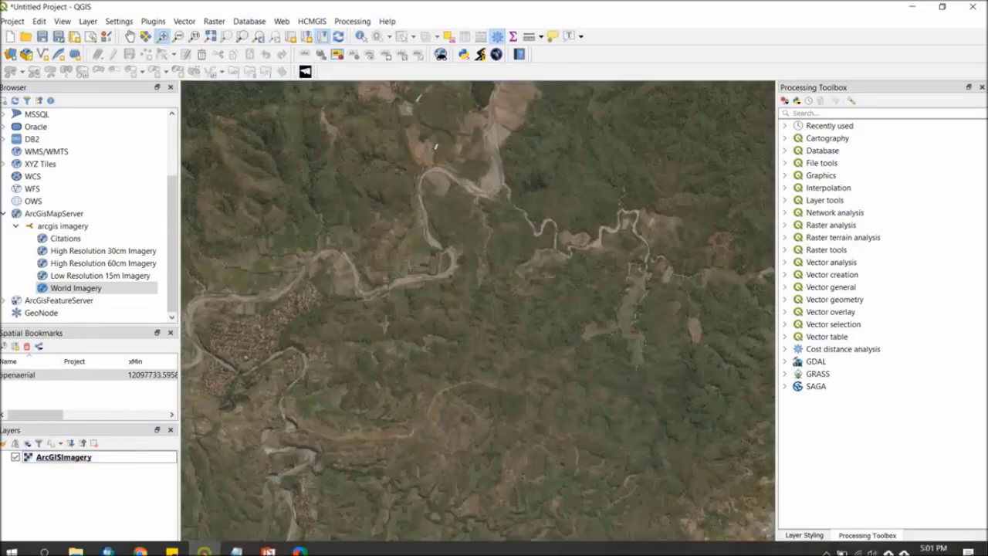
Switch to File Explorer and list the ArcGISImagery folder in Details view, with the Name column widened to show full file names.
left_click(75, 549)
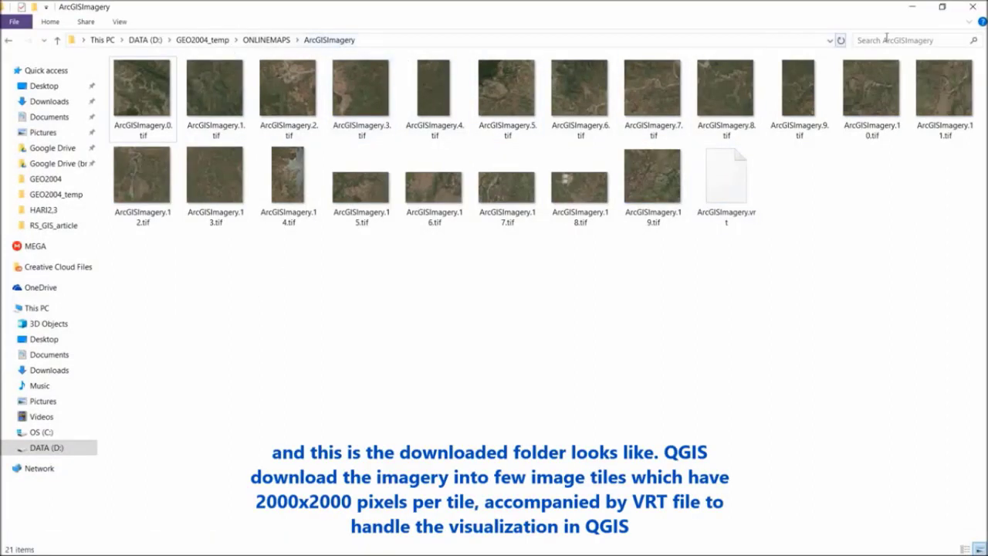
left_click(120, 22)
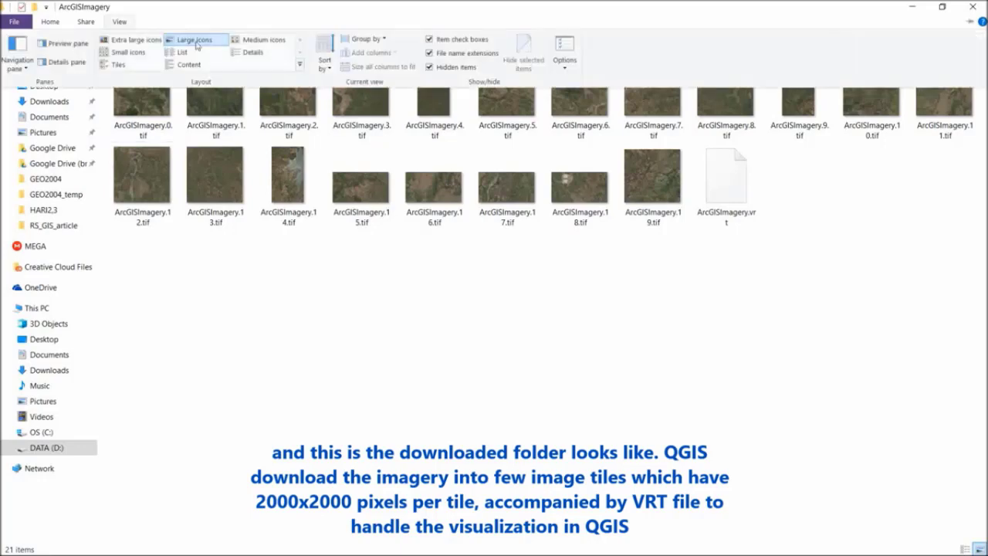
left_click(259, 51)
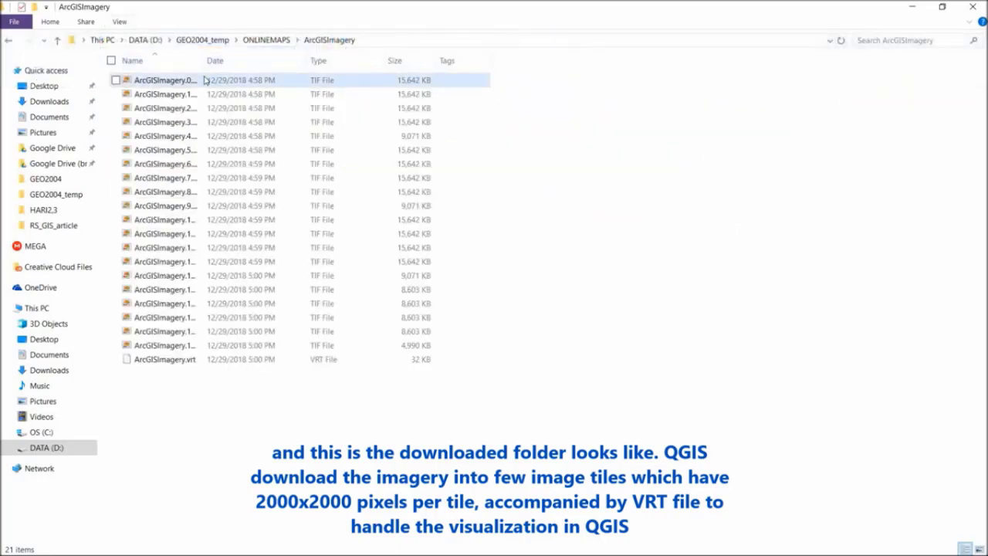
left_click_drag(201, 56, 376, 60)
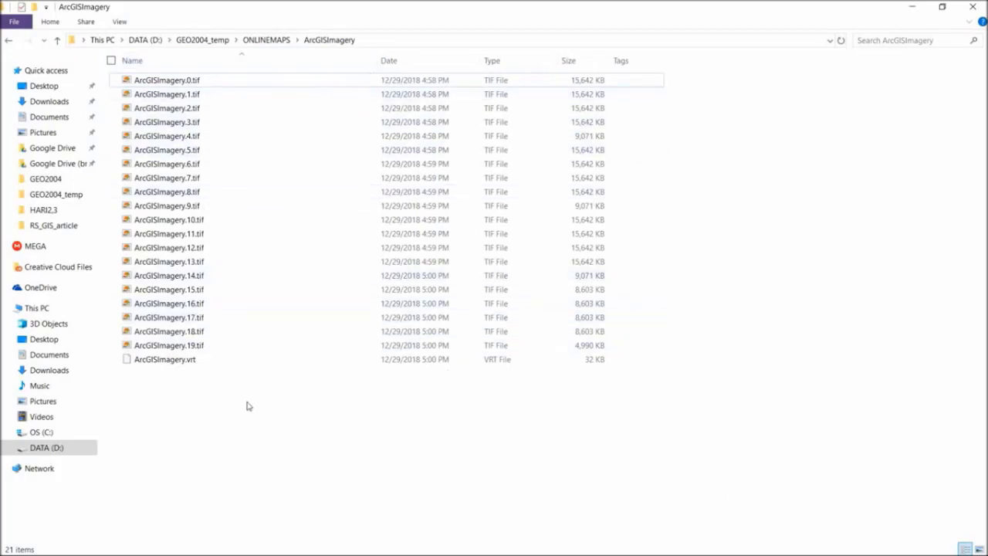
Switch back to QGIS and look over the ArcGISImagery raster with the Pan Map tool.
mouse_move(232, 553)
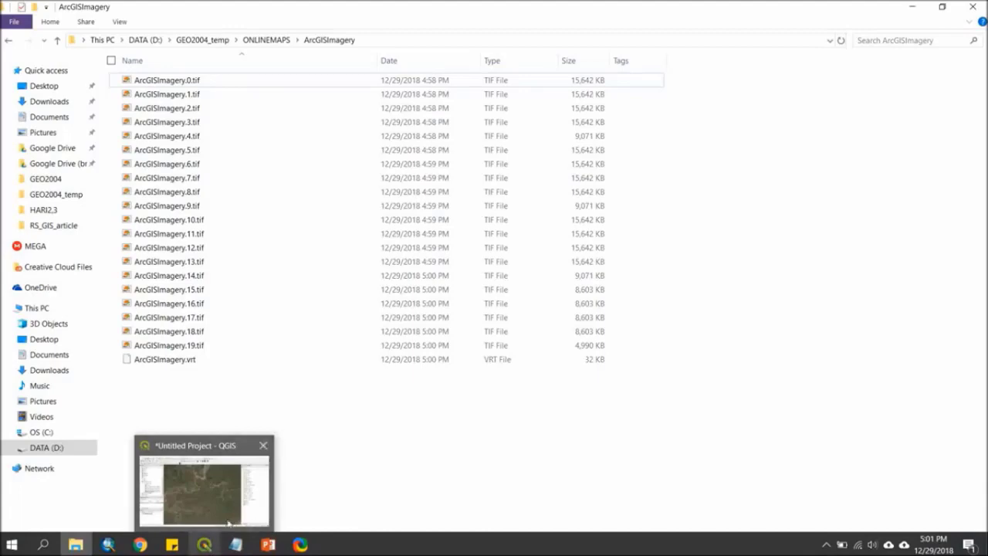
left_click(230, 502)
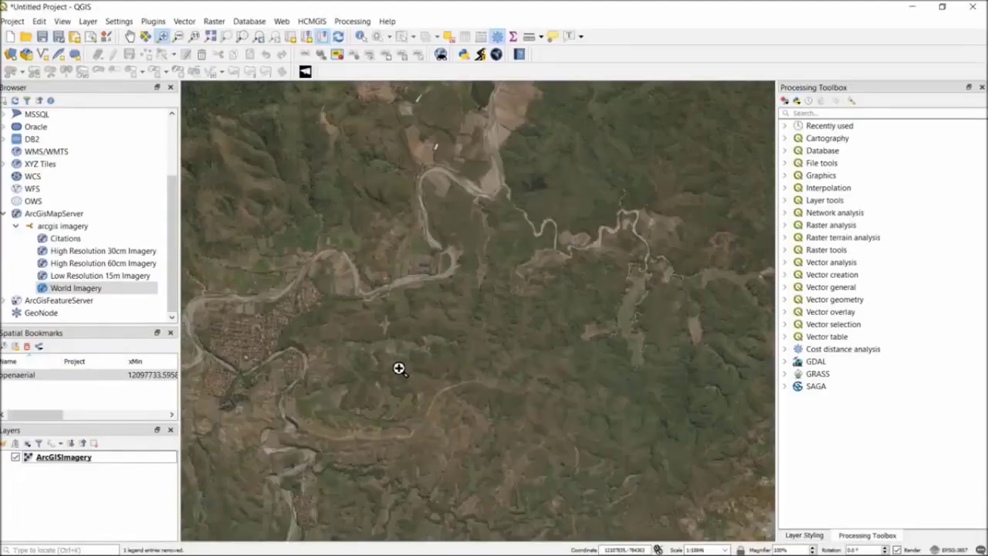
scroll(348, 335, "down", 1)
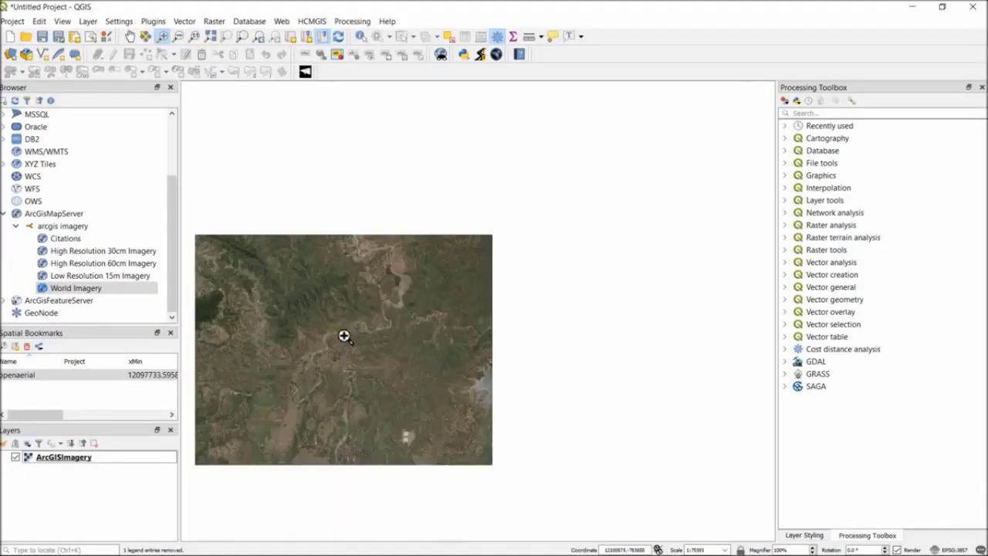
scroll(331, 338, "up", 1)
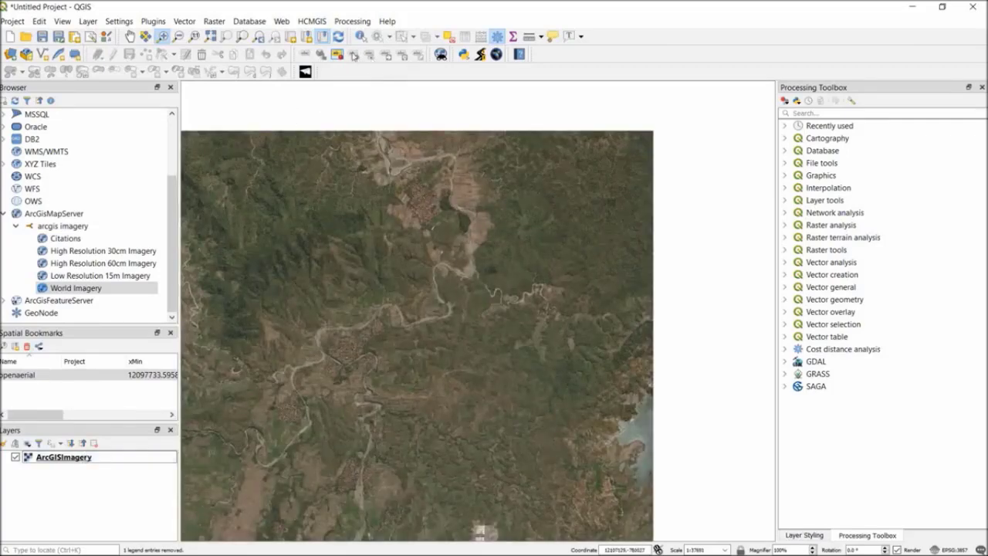
left_click(132, 37)
scroll(460, 214, "down", 1)
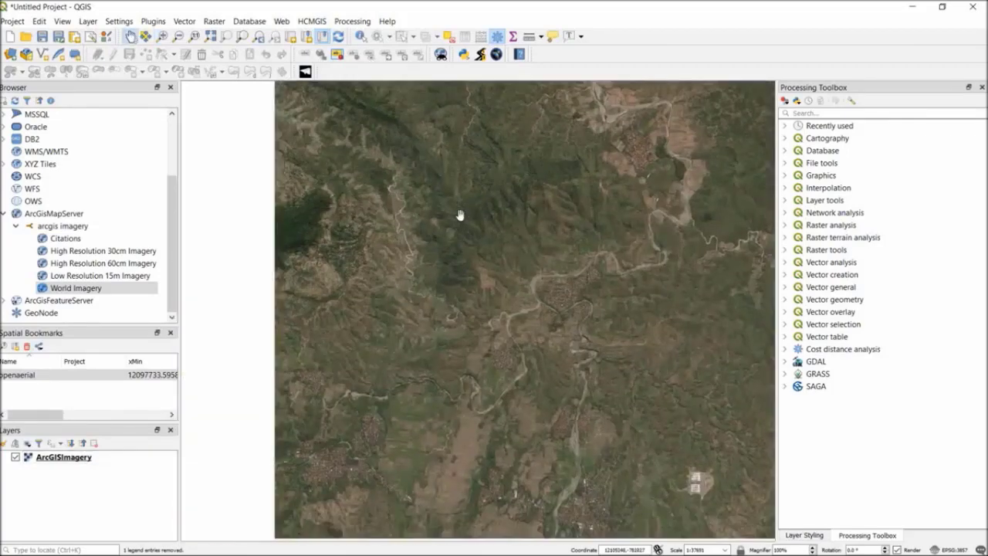
scroll(484, 242, "up", 1)
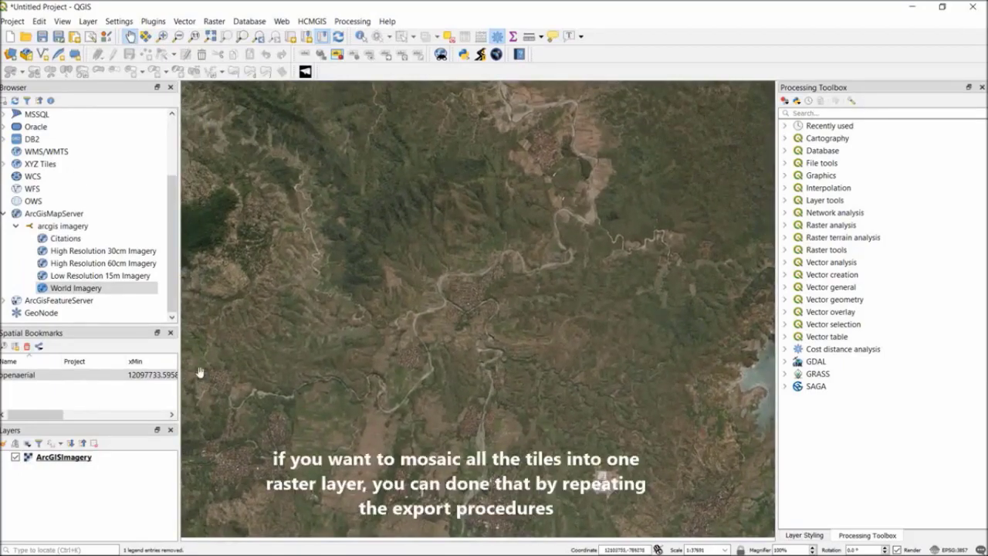
Set up a raw-data GeoTIFF export of the ArcGISImagery layer, named mosaicked, in the ONLINEMAPS\ArcGISImagery folder.
right_click(87, 461)
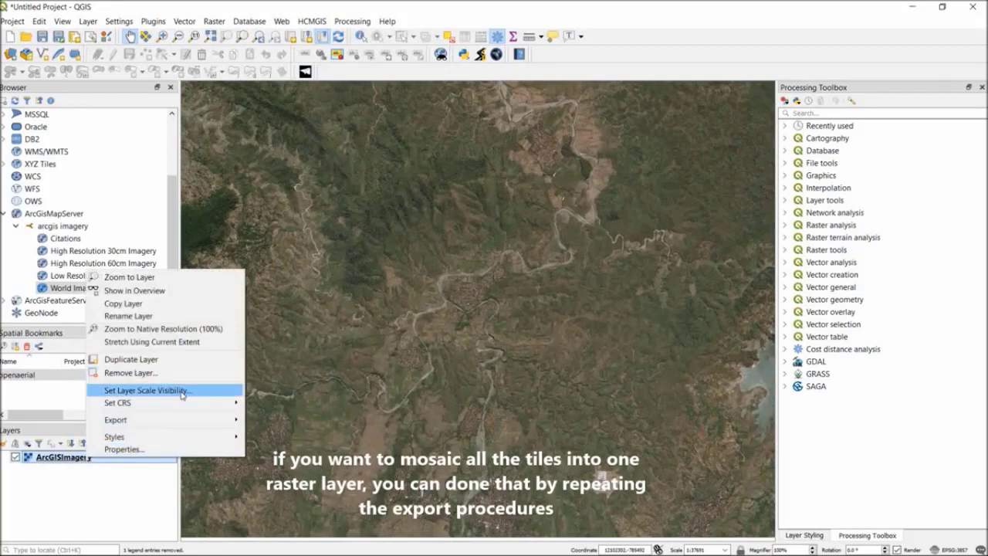
mouse_move(195, 420)
left_click(274, 420)
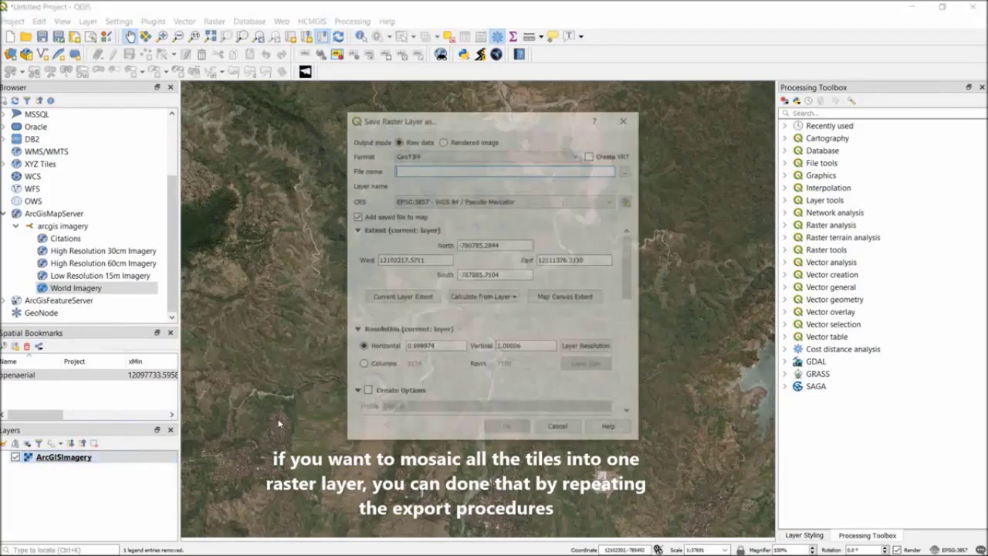
left_click(629, 170)
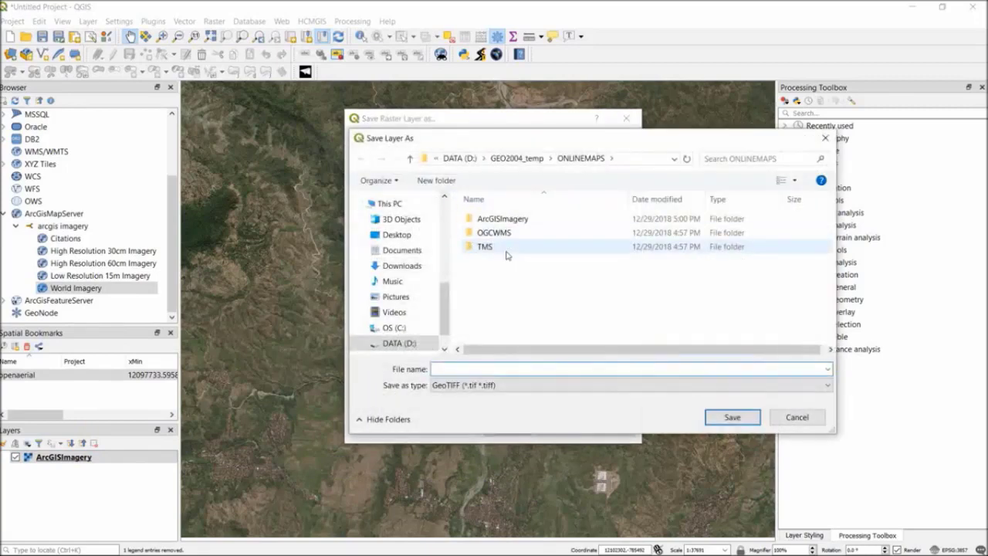
double_click(498, 219)
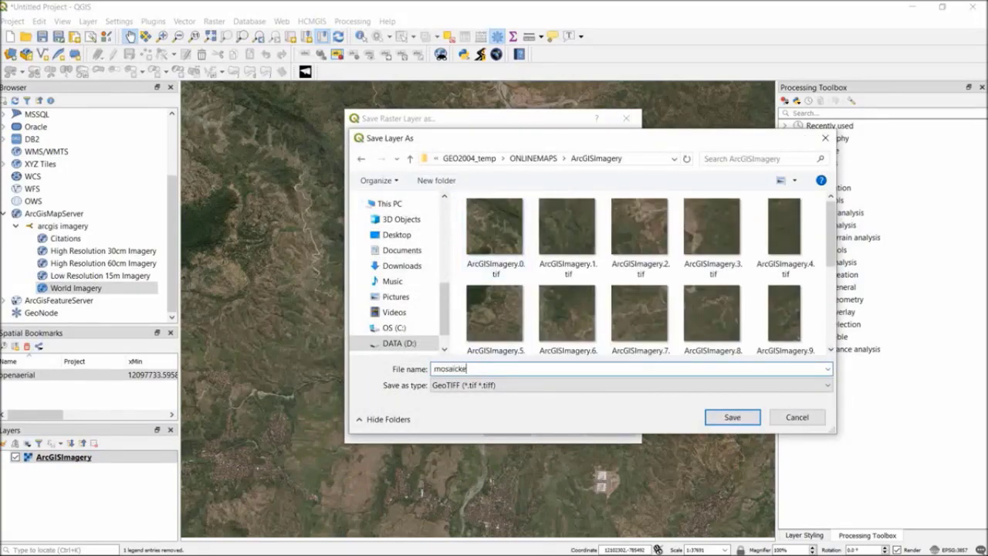
type("mosaicked")
left_click(729, 418)
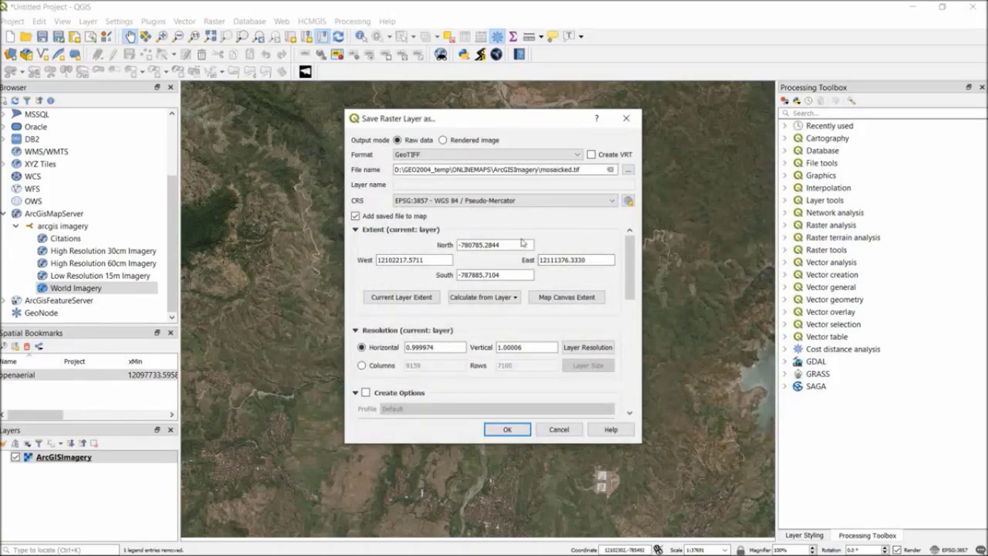
Set the output CRS to Default CRS: EPSG:4326 - WGS 84 and run the raster export.
left_click(499, 202)
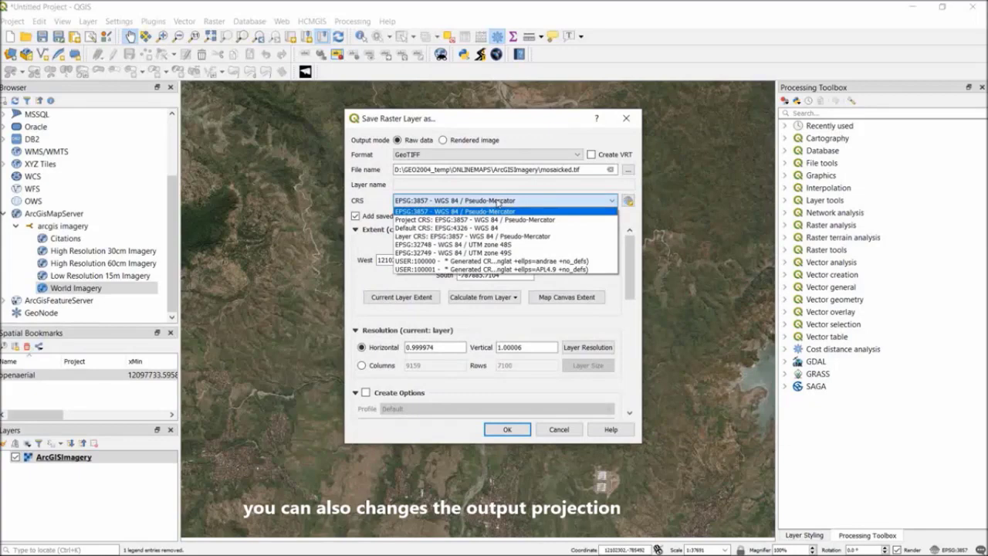
left_click(491, 229)
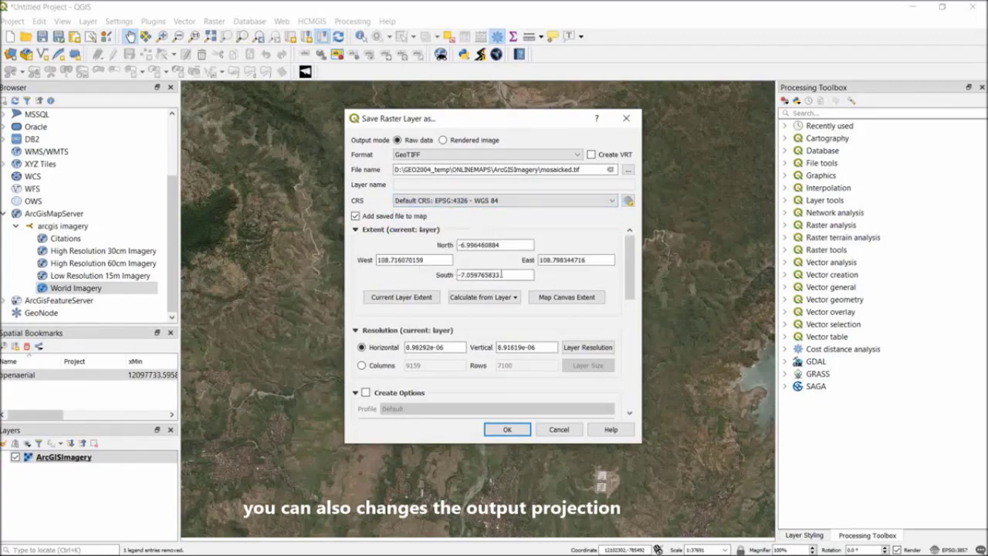
mouse_move(631, 267)
left_mouse_down()
mouse_move(634, 363)
mouse_move(635, 248)
left_mouse_up()
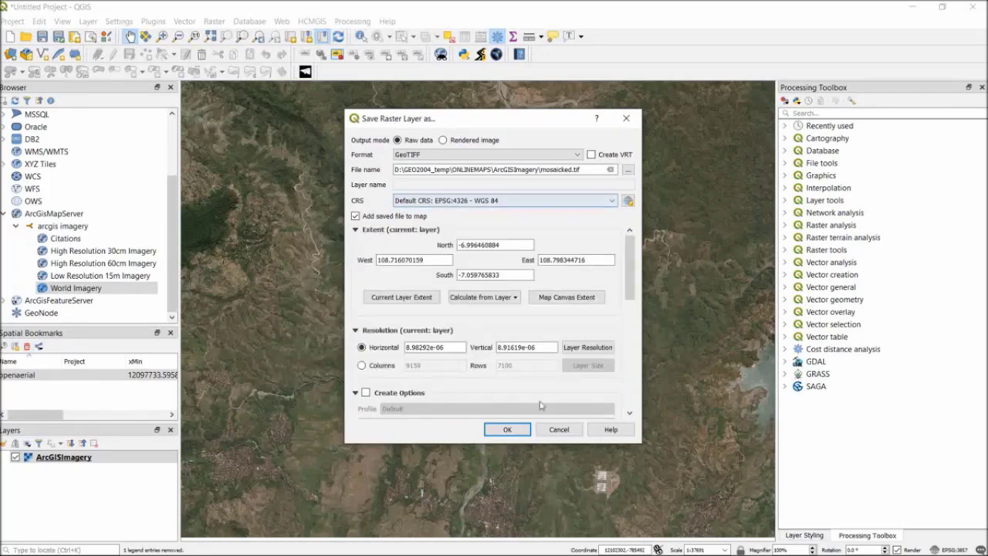
left_click(506, 430)
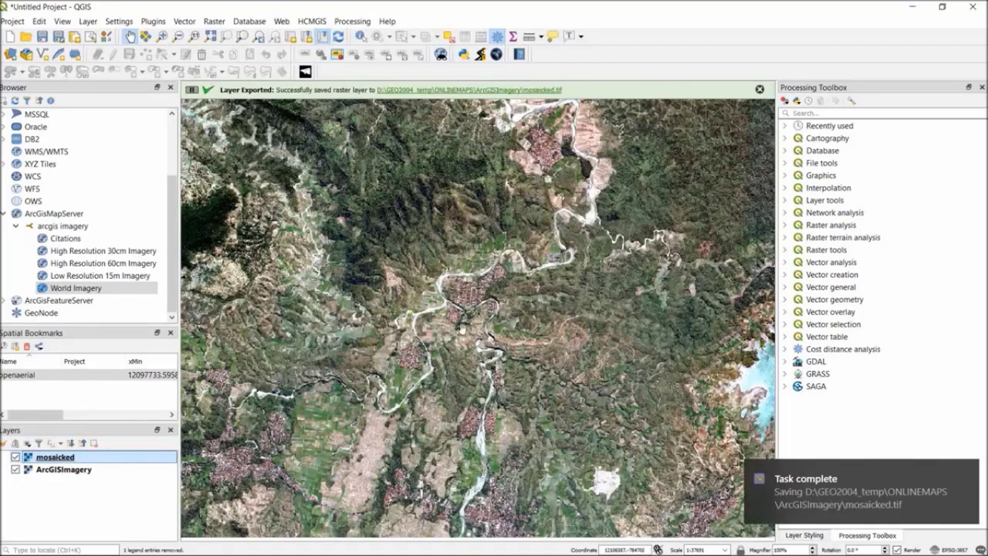
Compare the mosaicked and ArcGISImagery layers by toggling their visibility, leaving only mosaicked shown, and look over its imagery.
scroll(462, 329, "down", 1)
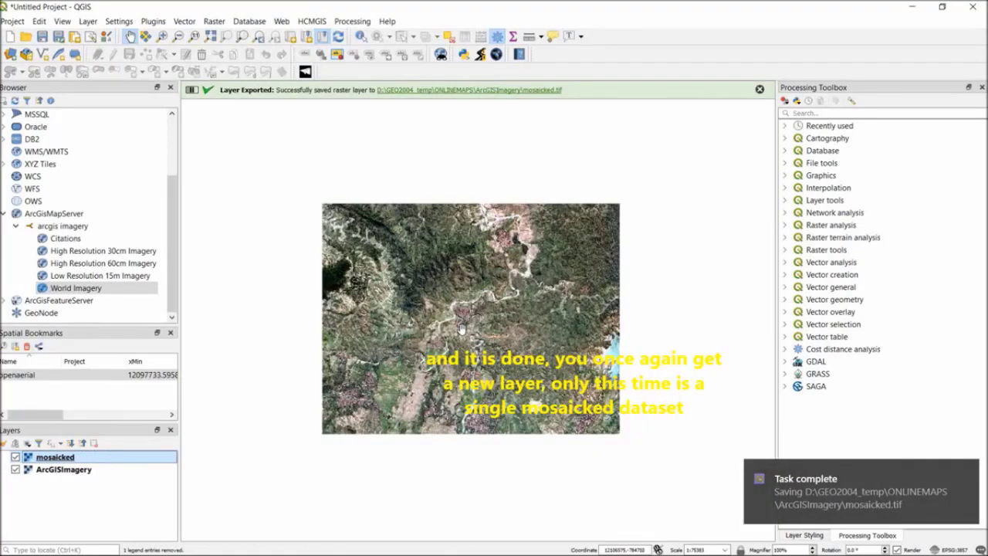
left_click(15, 457)
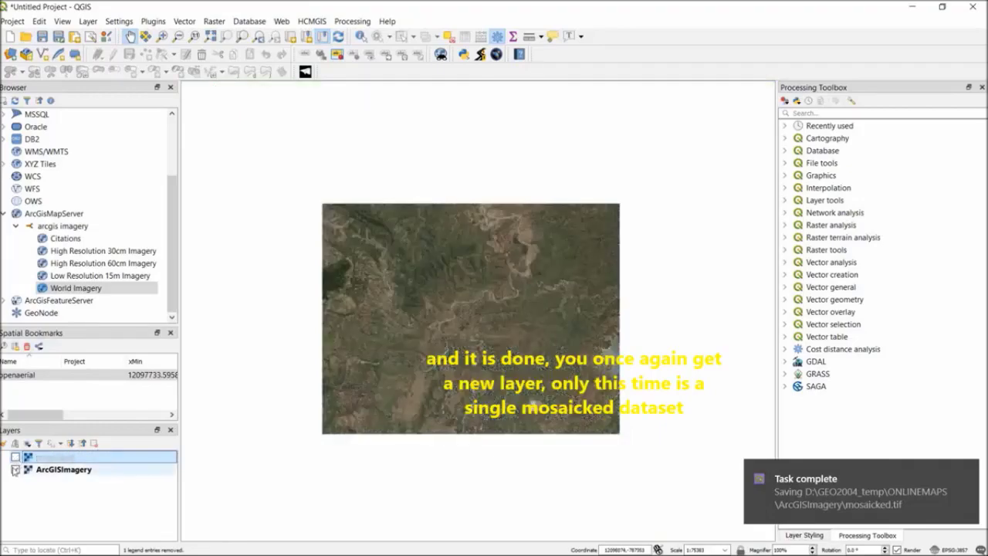
left_click(16, 469)
left_click(15, 457)
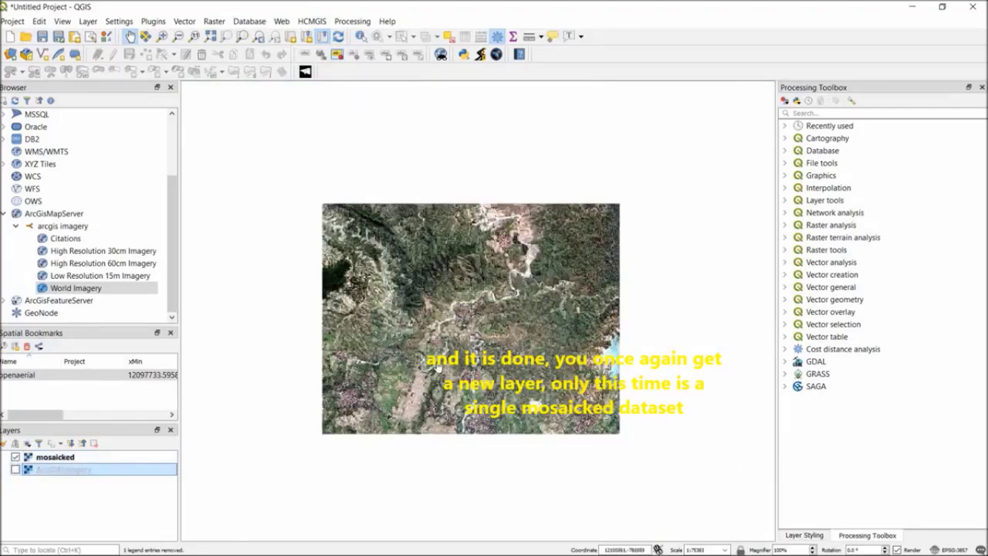
scroll(485, 305, "up", 2)
left_click_drag(489, 266, 438, 435)
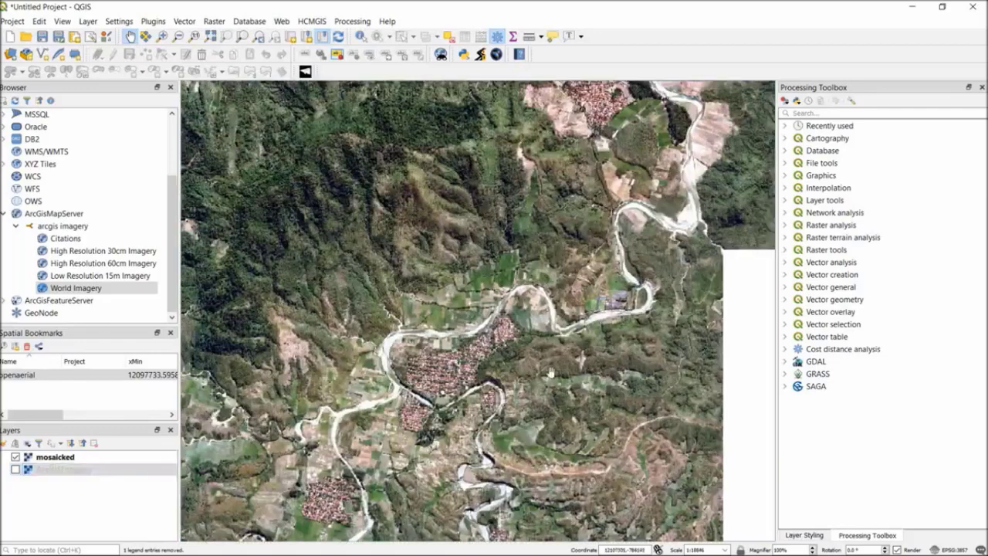
left_click_drag(566, 370, 479, 317)
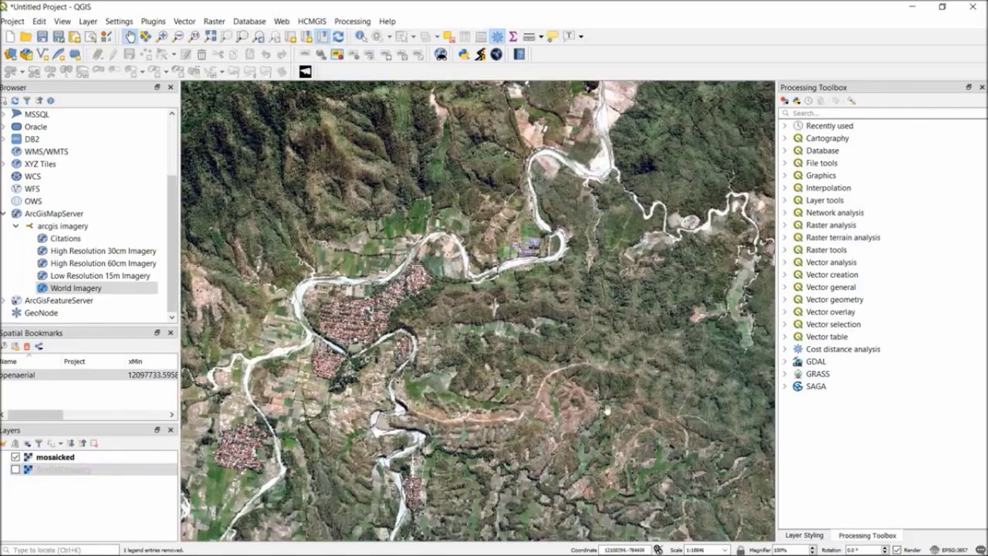
left_click(803, 535)
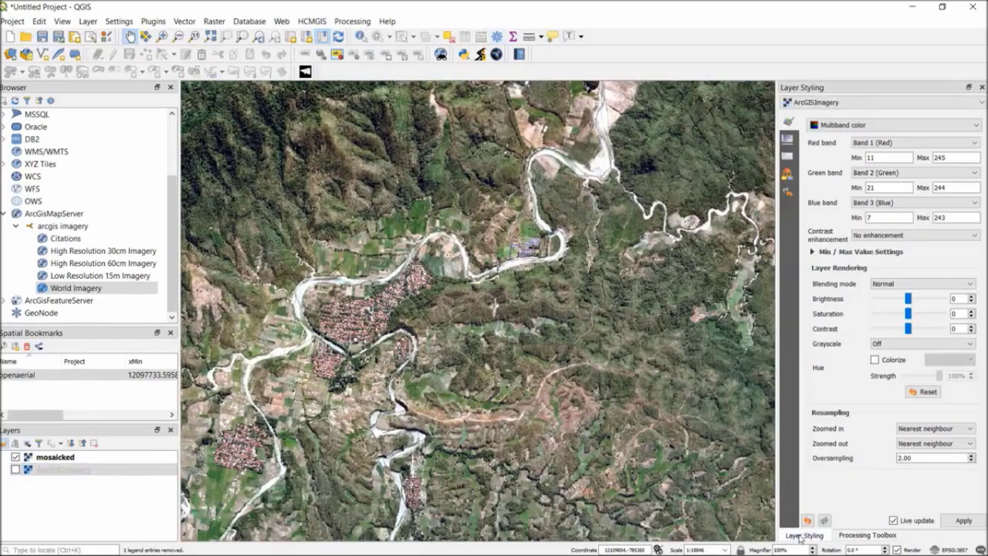
left_click(867, 535)
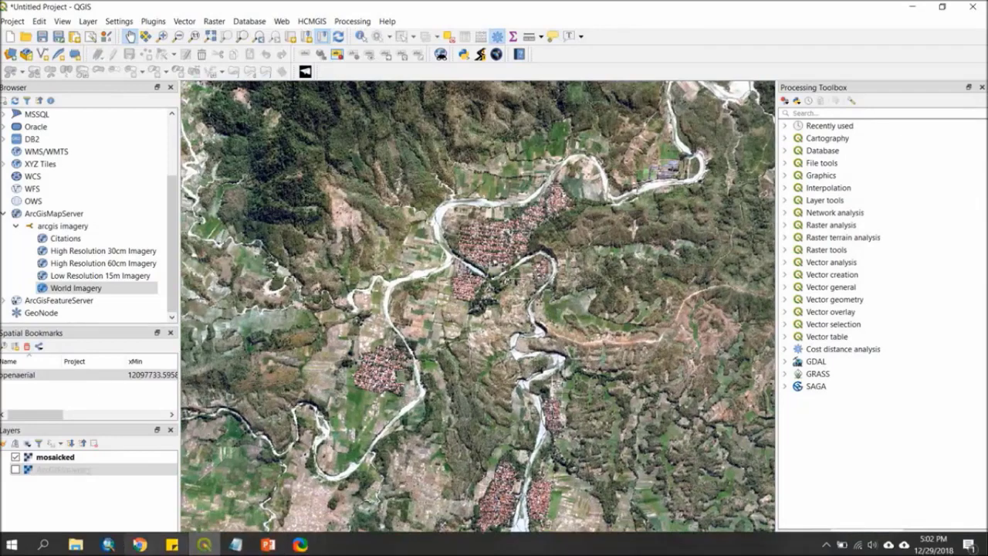
Switch to File Explorer, check mosaicked.tif in the ArcGISImagery folder, and return to QGIS.
left_click(76, 545)
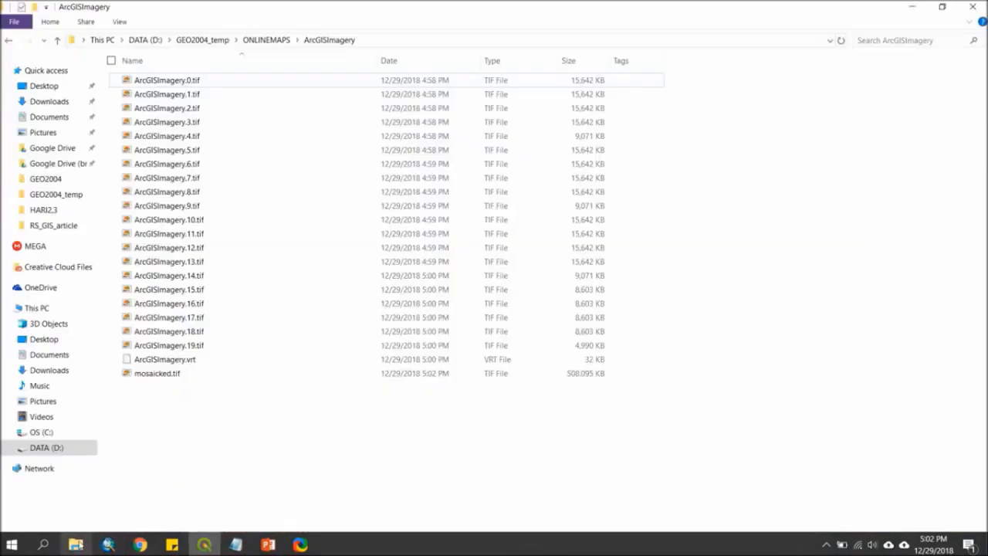
left_click(171, 374)
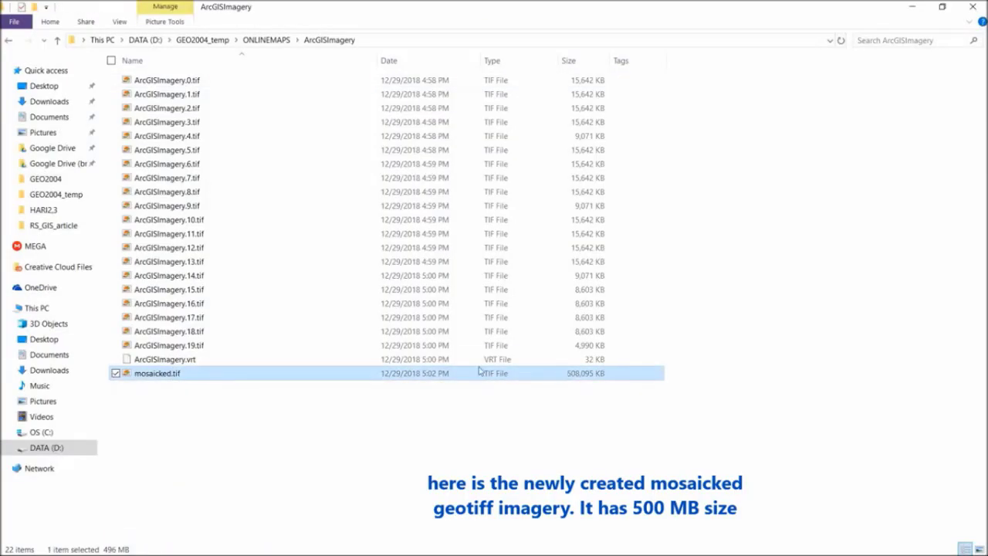
left_click(322, 457)
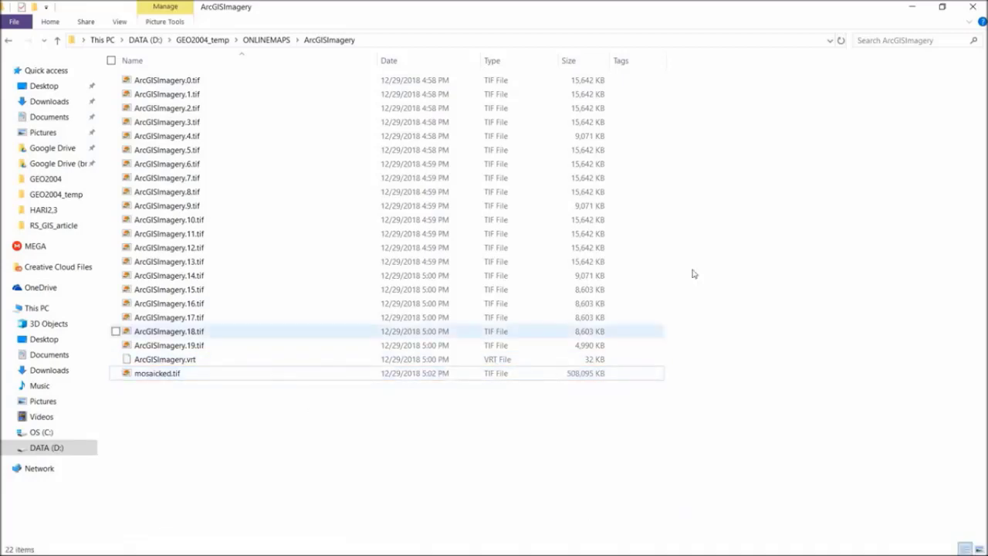
left_click(911, 6)
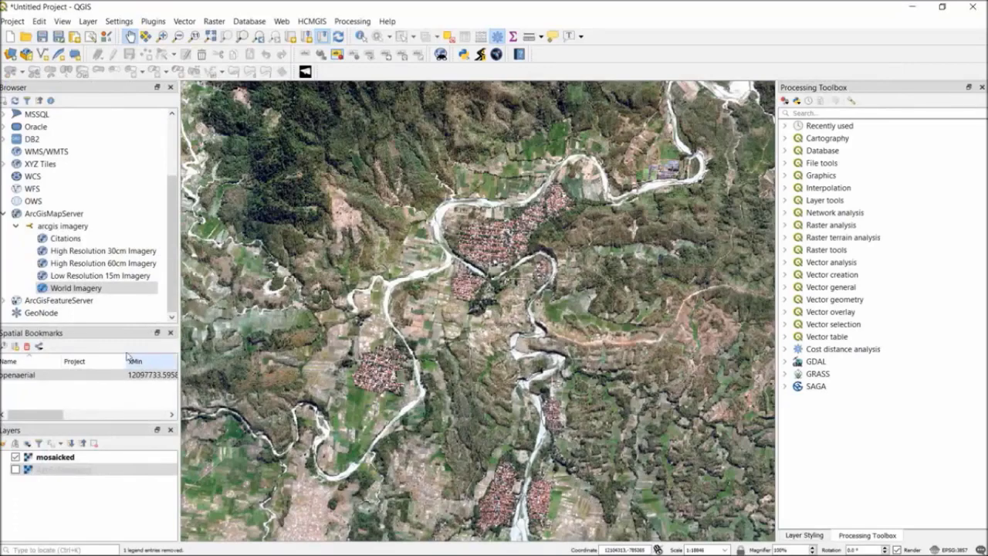
Remove the ArcGISImagery and mosaicked layers from the project.
right_click(64, 469)
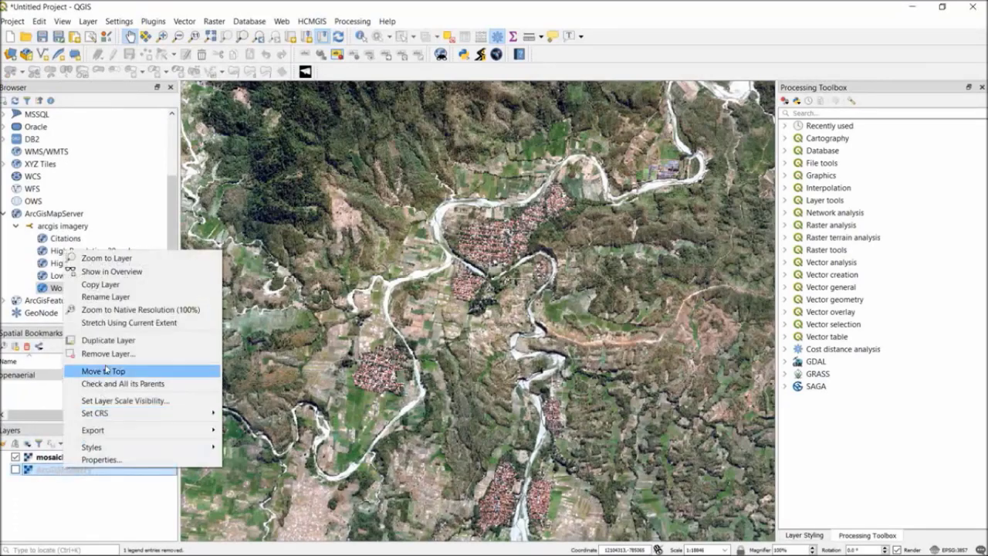
left_click(112, 354)
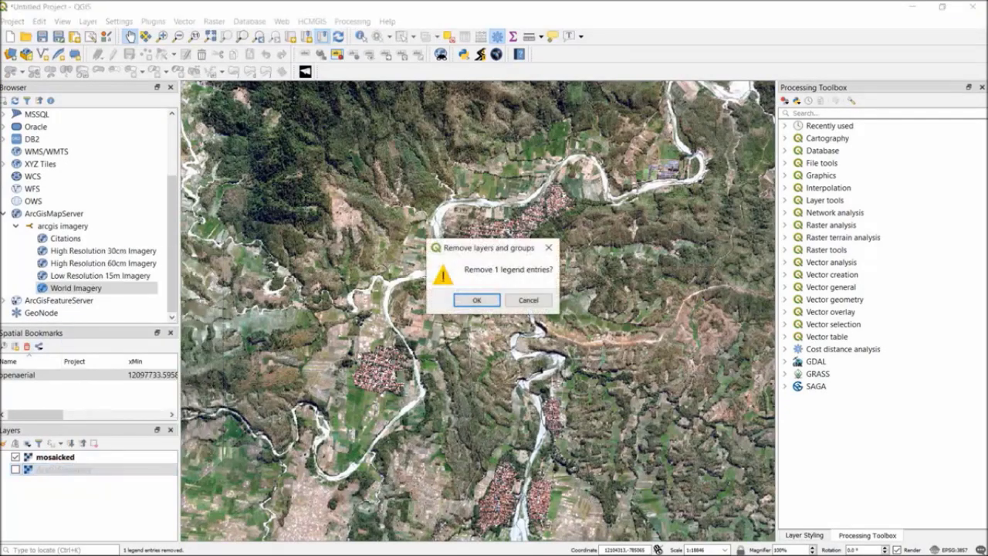
left_click(466, 302)
right_click(53, 459)
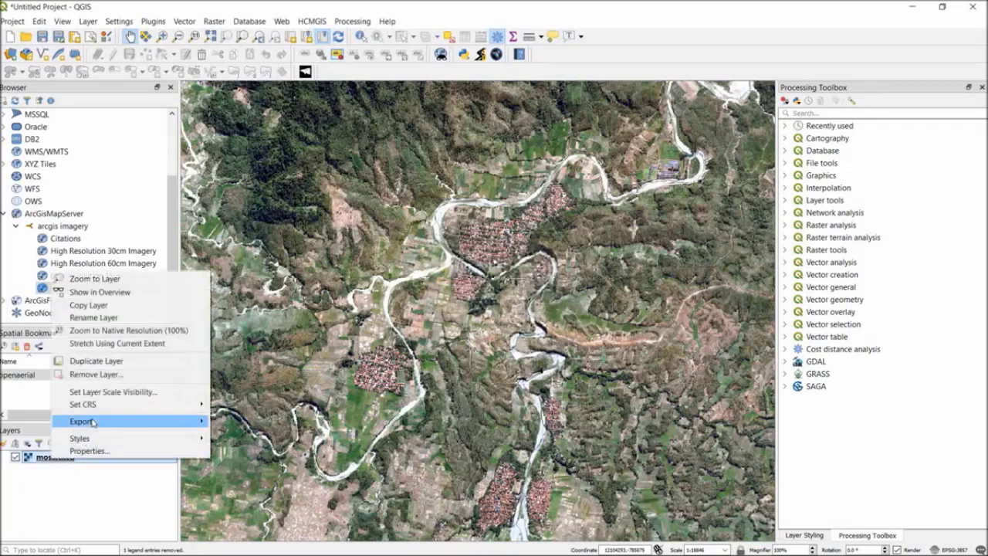
left_click(106, 376)
key("Escape")
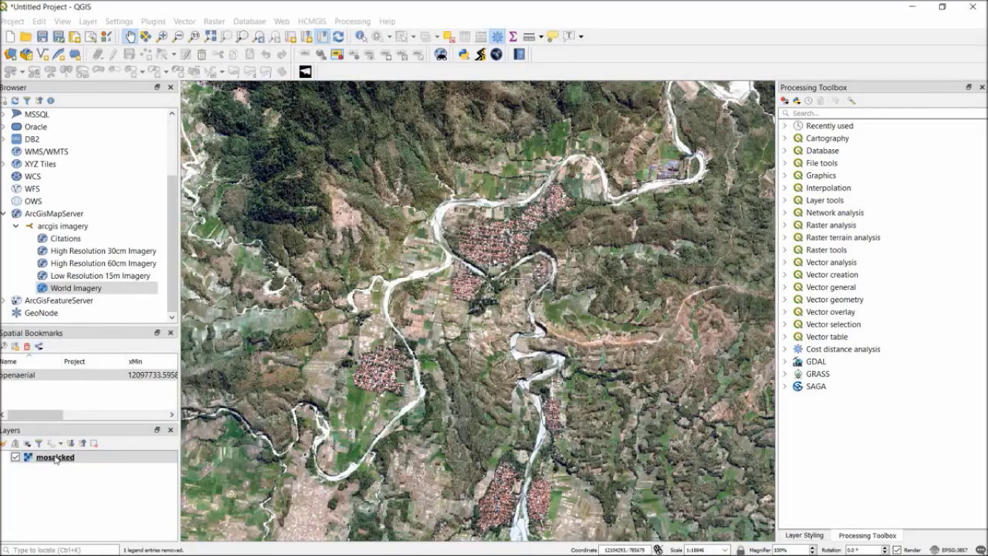
Switch to Chrome and copy the GetCapabilities URL of the NASA Global Imagery Browse Services WMS page.
scroll(67, 233, "up", 2)
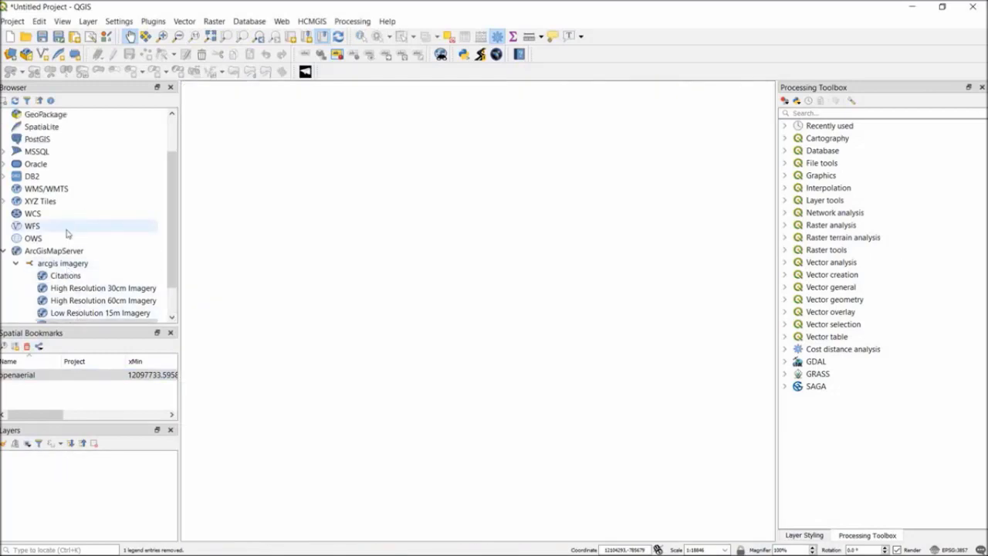
scroll(67, 233, "up", 1)
left_click(140, 546)
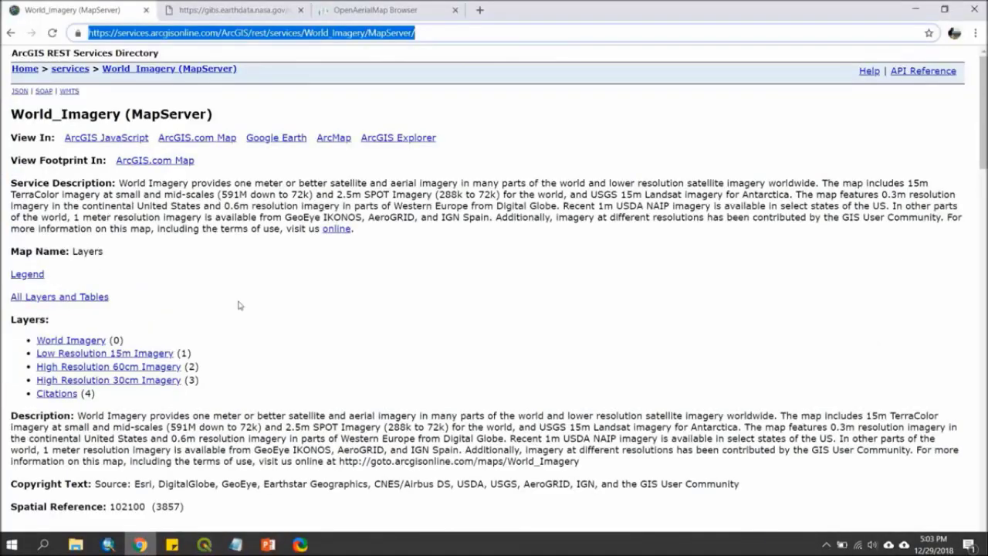
left_click(226, 12)
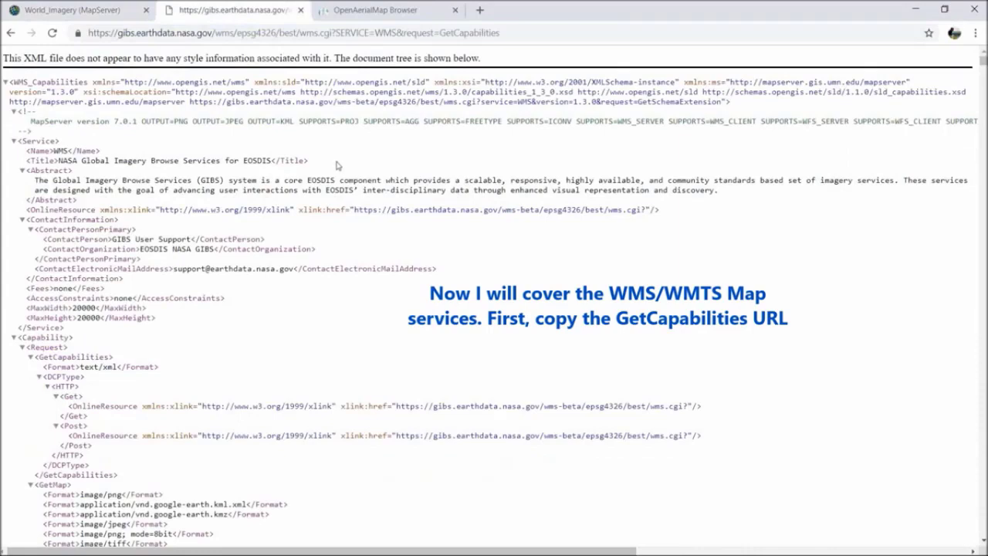
scroll(336, 185, "down", 3)
scroll(340, 193, "up", 3)
left_click(384, 33)
right_click(383, 34)
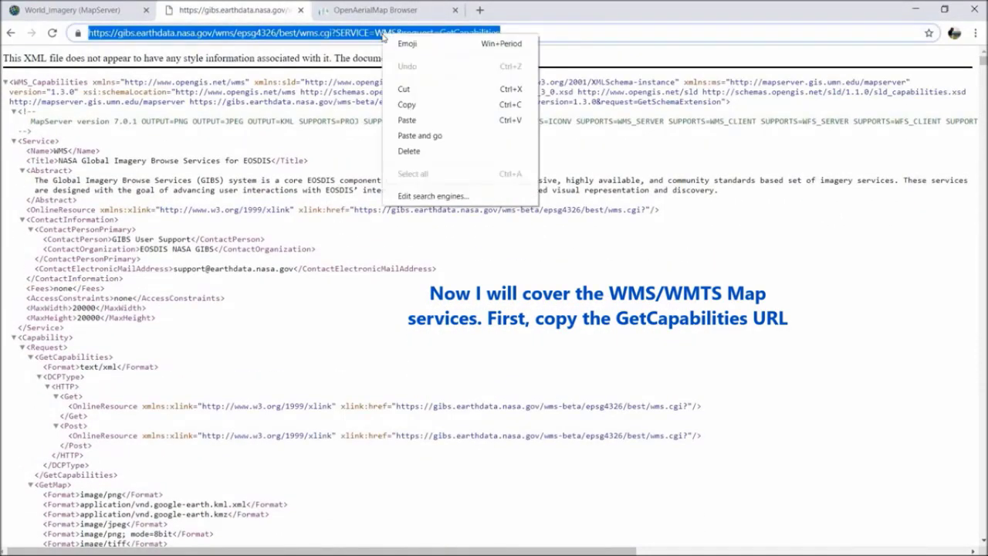
left_click(406, 104)
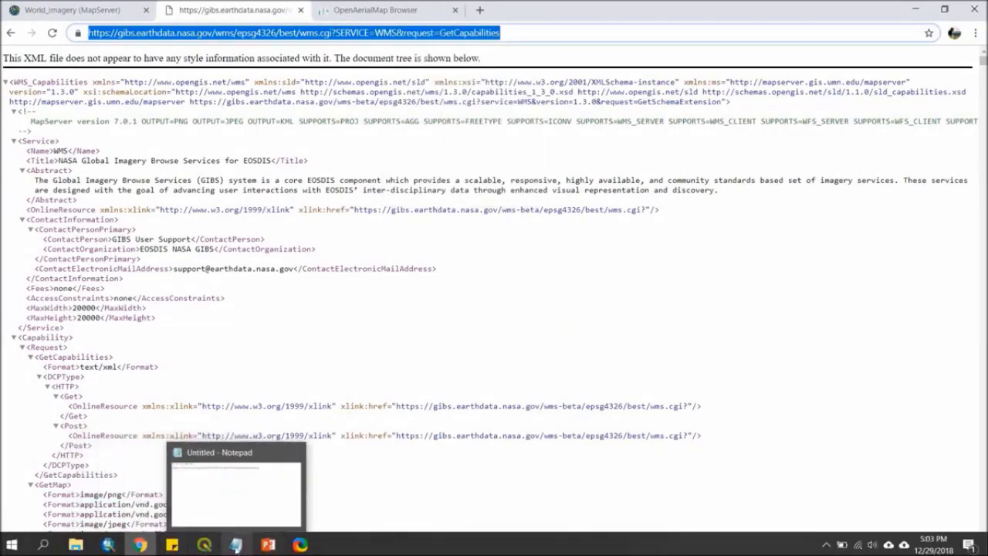
Switch to QGIS and create a WMS/WMTS connection named wms imagery using the copied GetCapabilities URL.
left_click(204, 545)
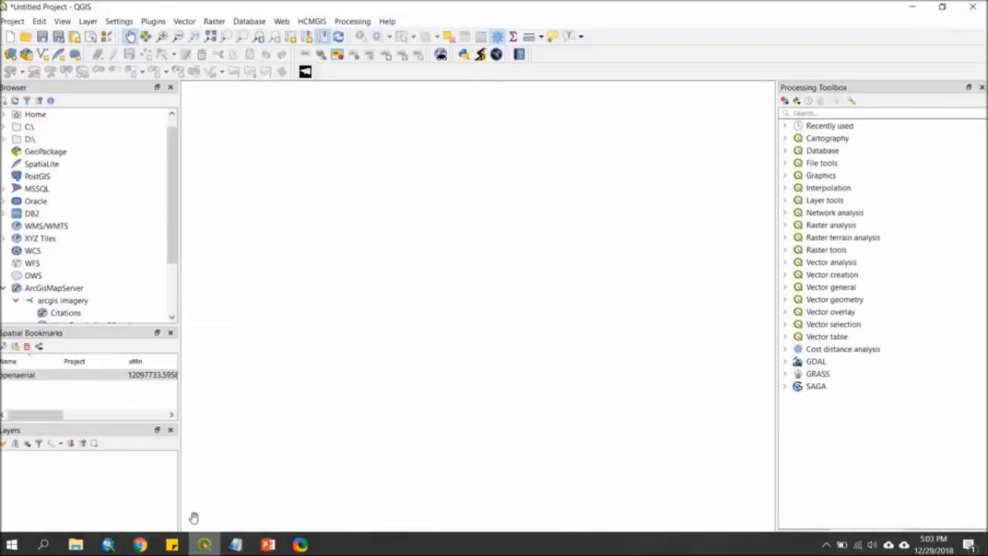
left_click(46, 226)
right_click(63, 227)
left_click(92, 234)
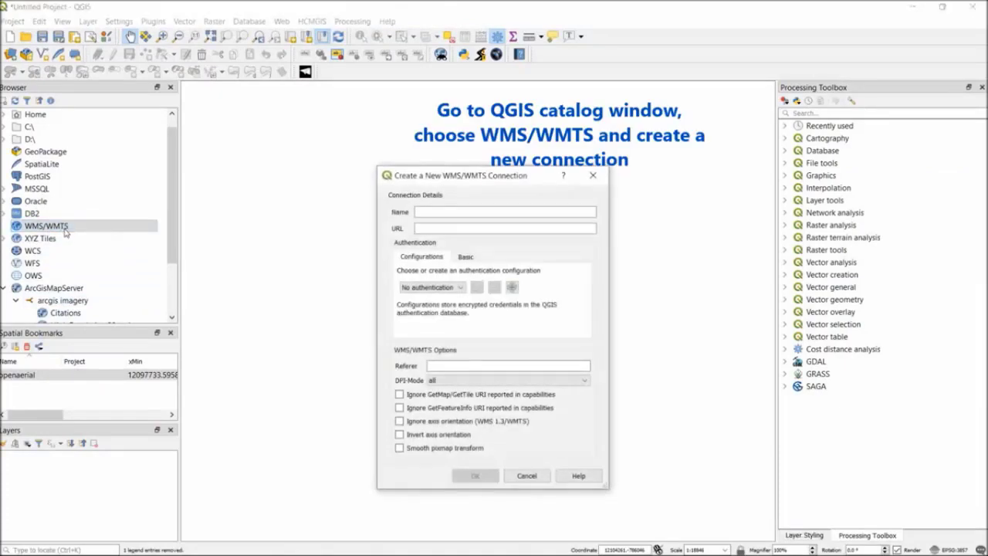
left_click(449, 213)
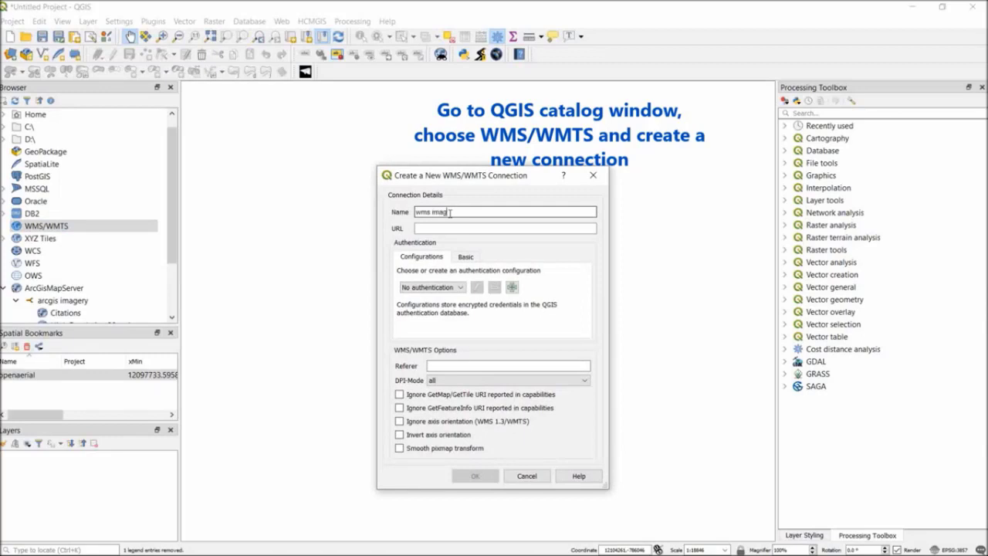
type("wms imagery")
left_click(437, 229)
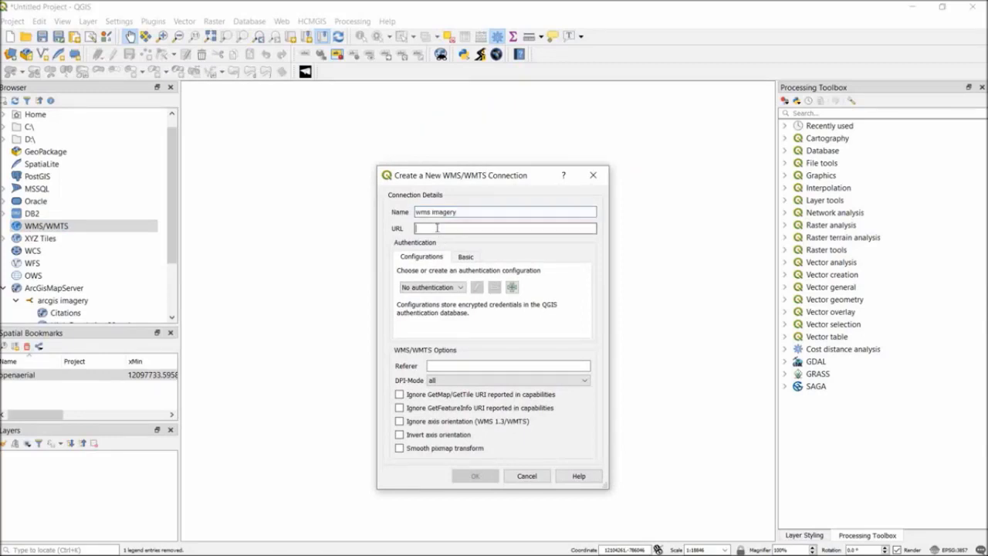
key("ctrl+v")
left_click(474, 475)
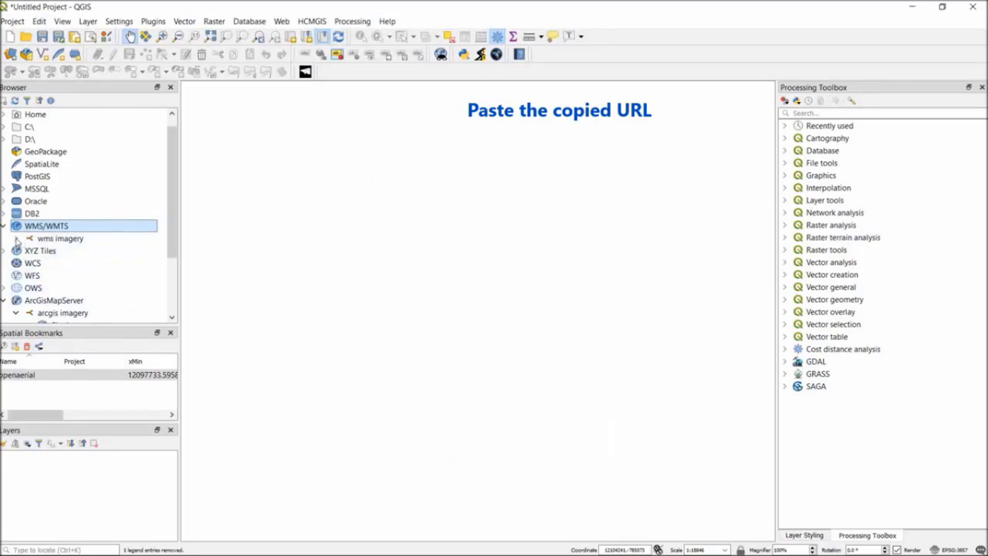
Expand the wms imagery connection and its NASA Global Imagery Browse Services entry, and widen the Browser to show the sublayer names.
double_click(87, 238)
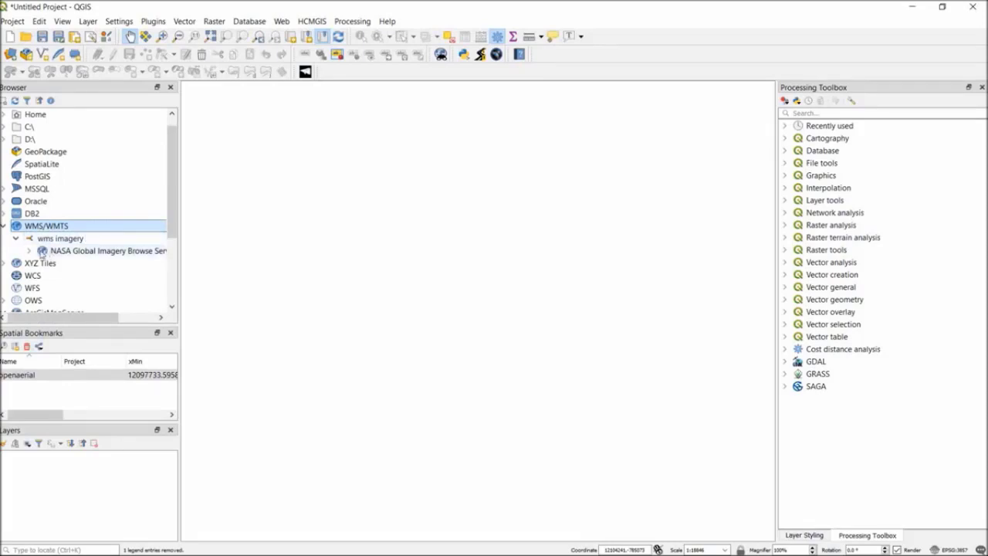
left_click(29, 251)
scroll(127, 257, "down", 2)
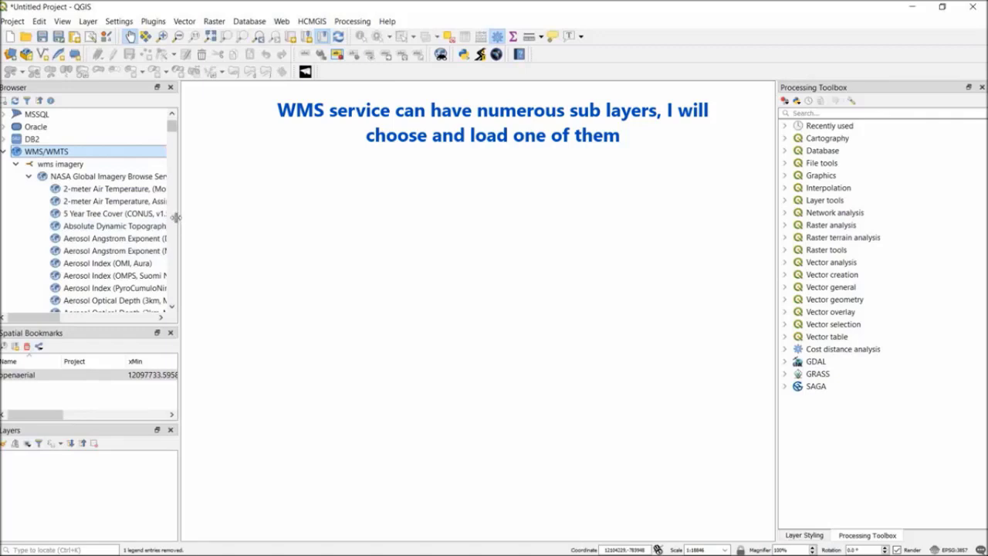
left_click_drag(176, 218, 255, 217)
Find the Land NDVI Average (Monthly, MISR) sublayer in the WMS service and add it to the project.
scroll(117, 224, "down", 8)
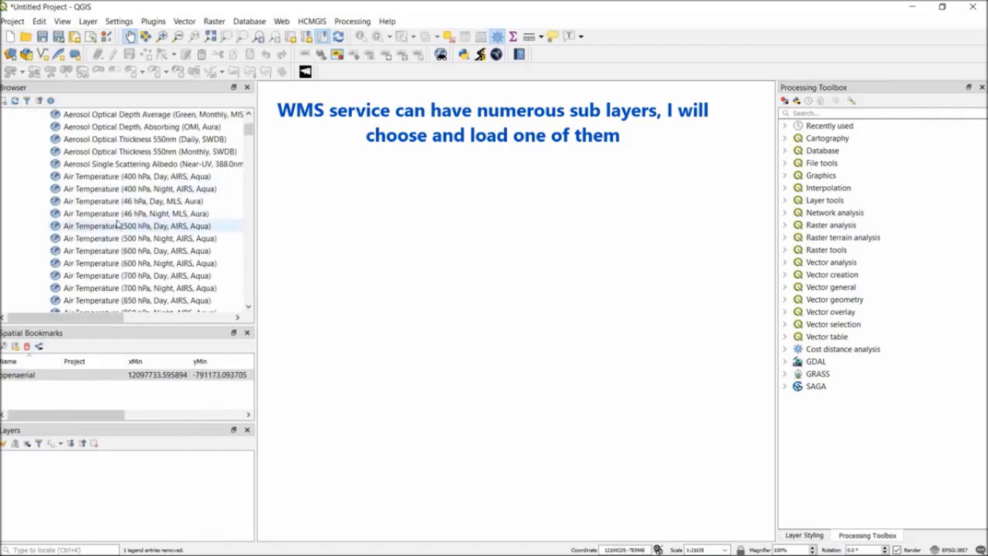
scroll(116, 227, "down", 12)
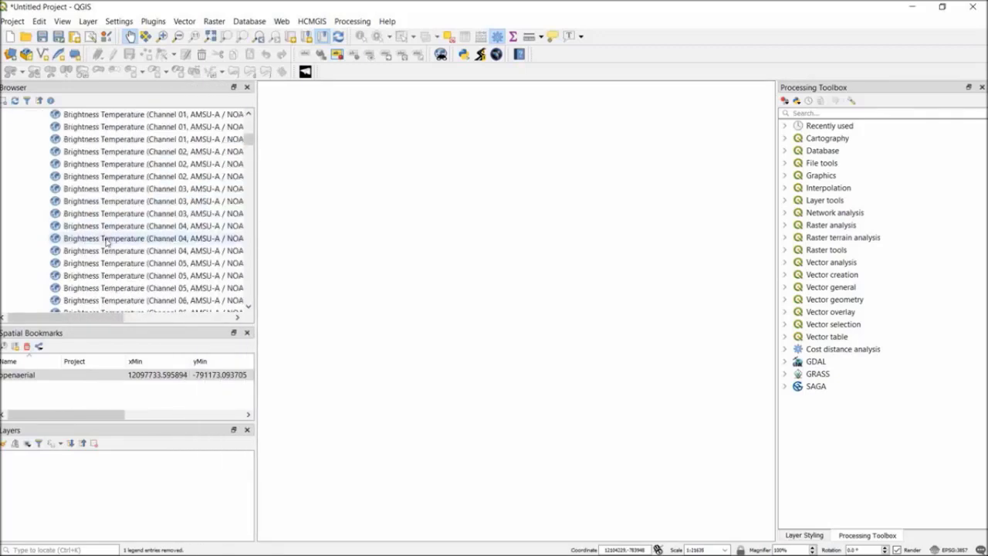
left_click_drag(249, 142, 229, 193)
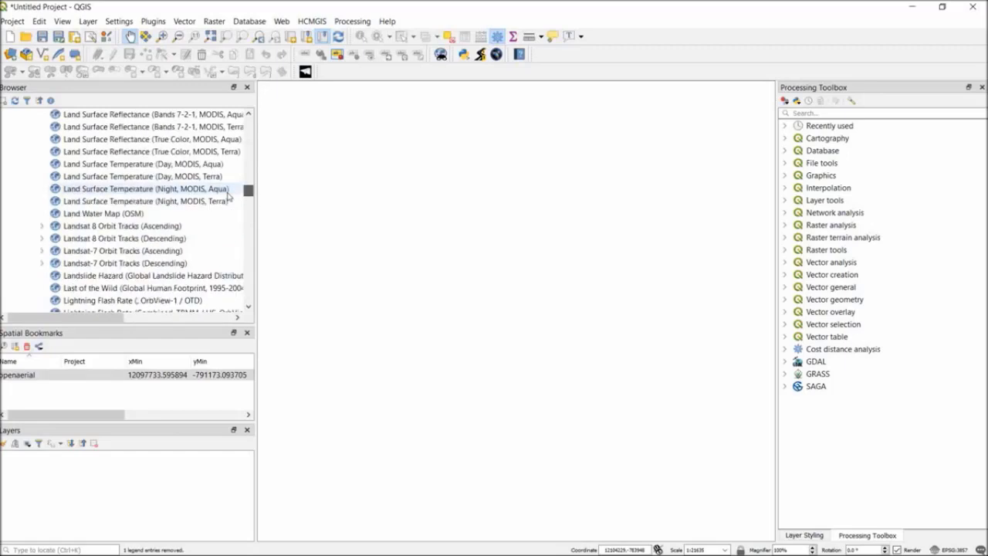
scroll(201, 198, "up", 3)
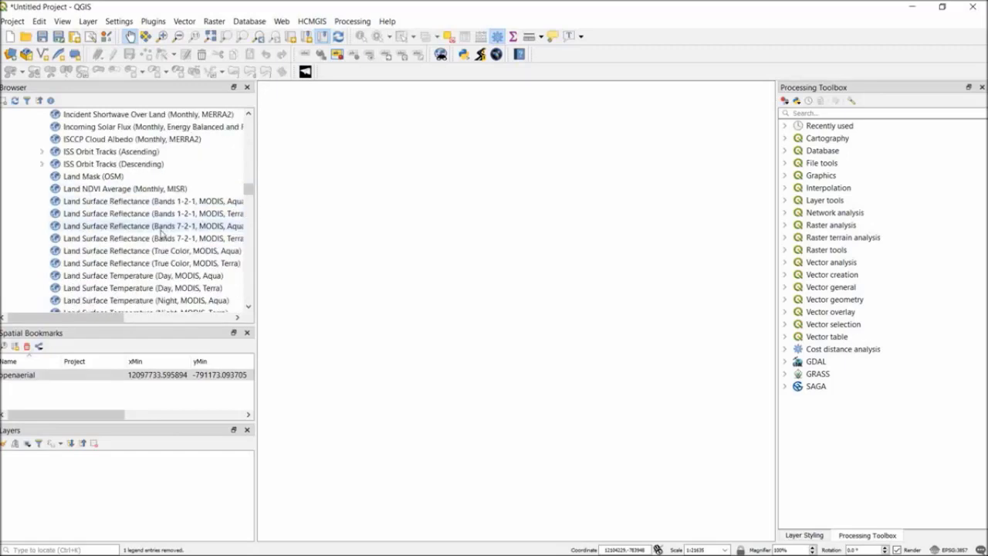
left_click(126, 202)
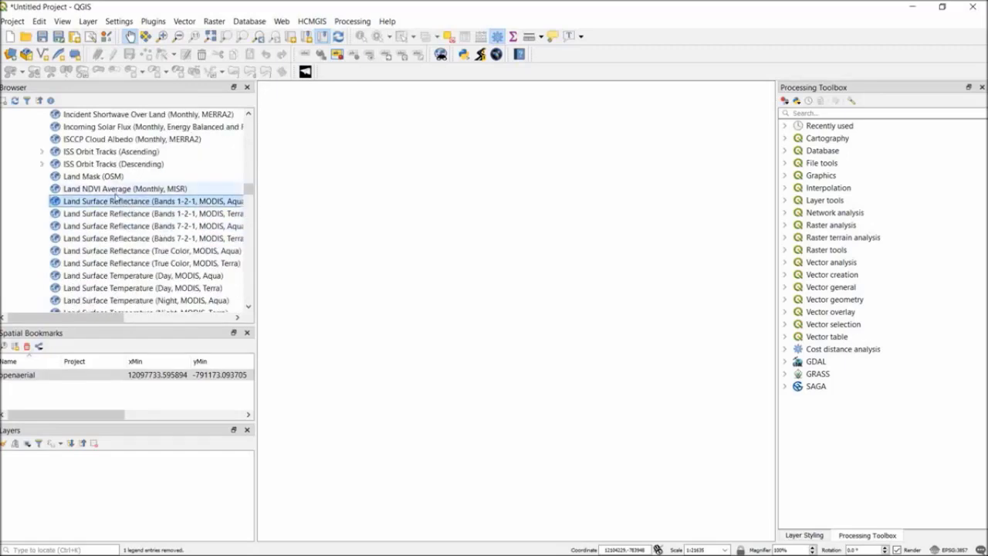
left_click(113, 192)
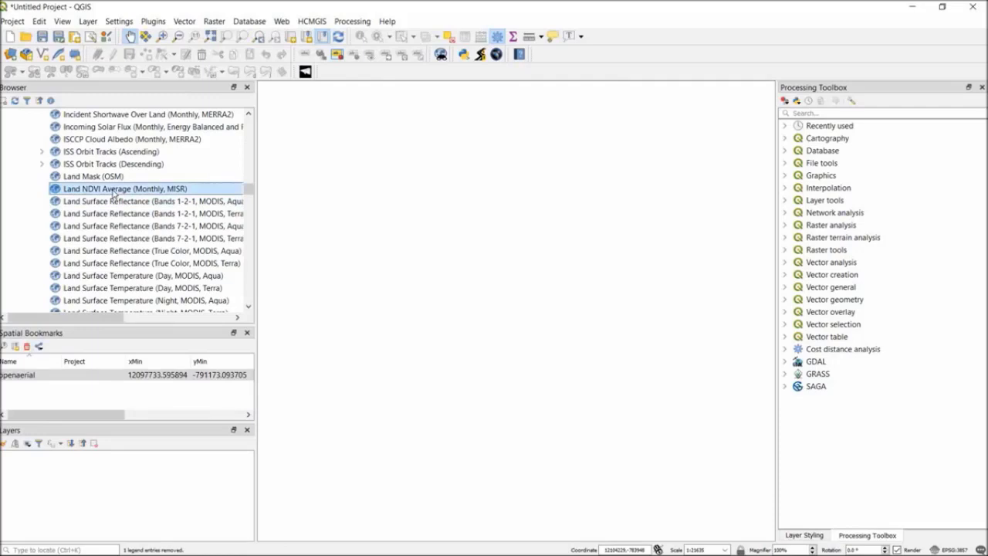
right_click(113, 192)
left_click(125, 197)
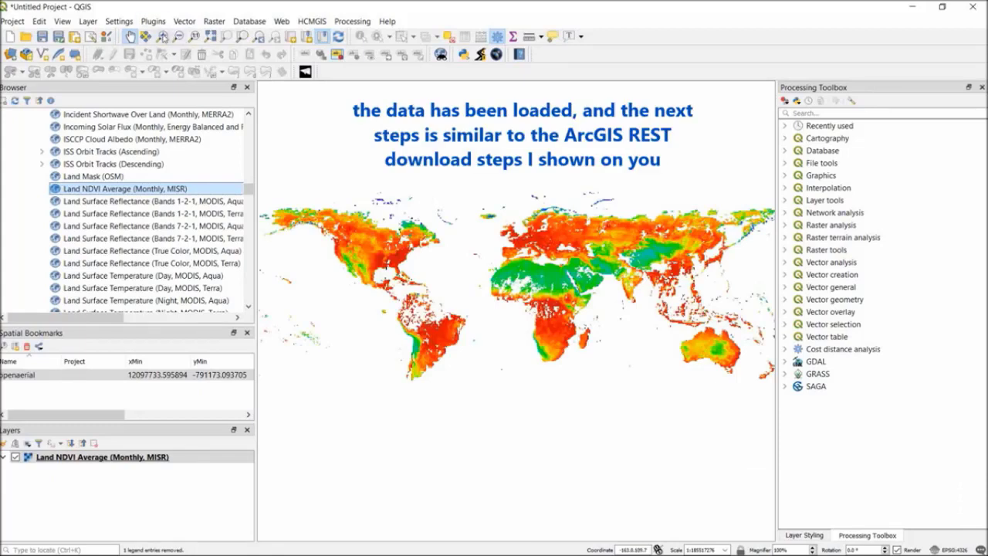
Start a Save As export of the Land NDVI Average layer for the Java area, with CRS EPSG:32748 - WGS 84 / UTM zone 48S.
left_click(162, 36)
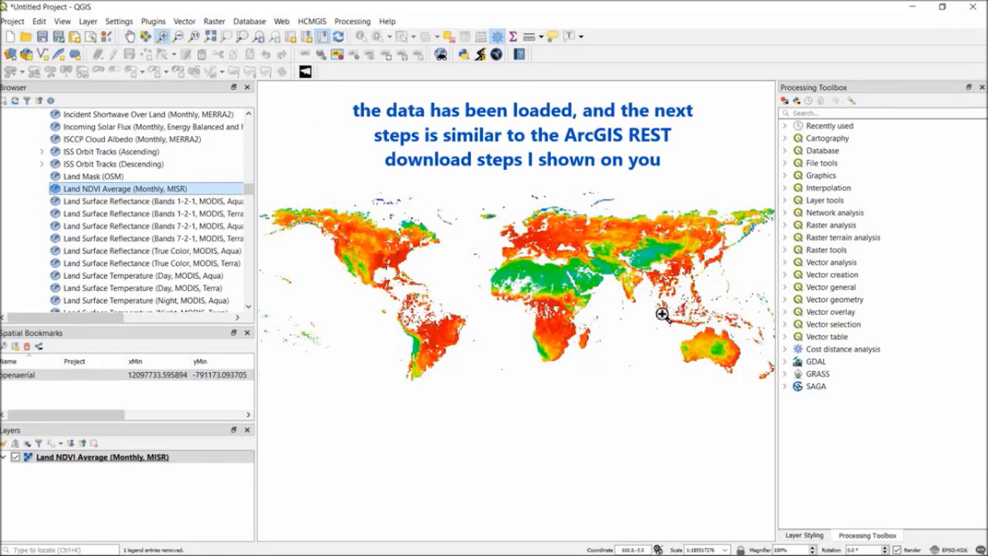
left_click_drag(662, 314, 699, 330)
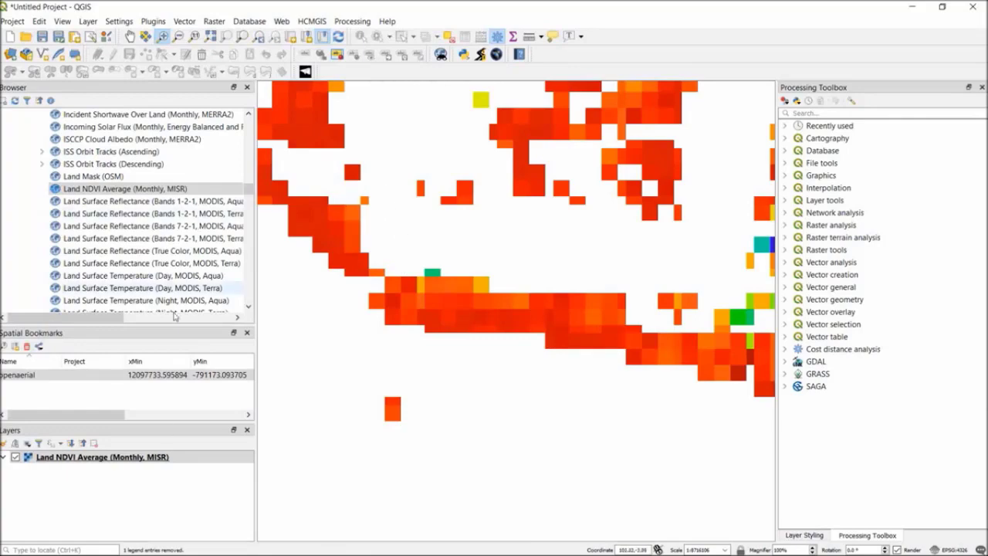
right_click(147, 461)
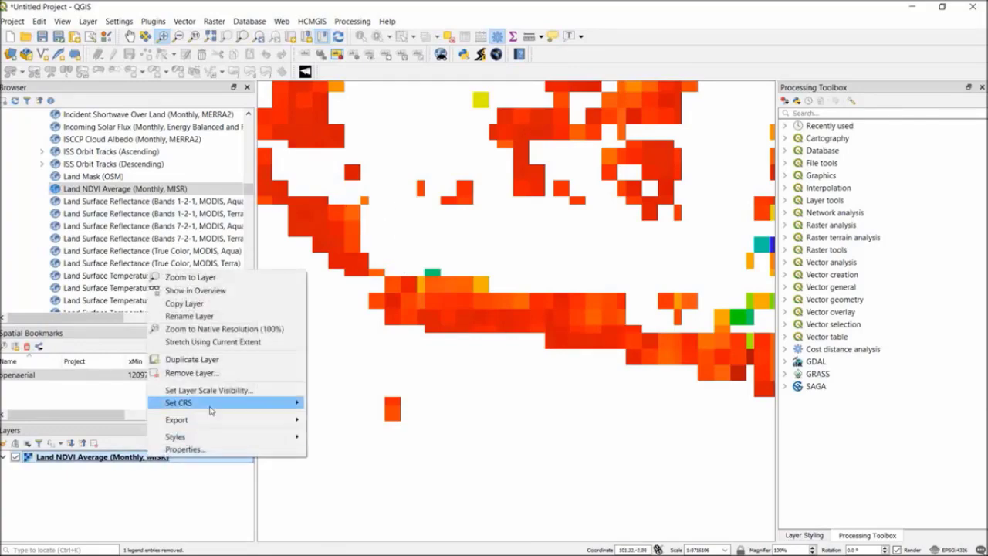
mouse_move(209, 419)
left_click(332, 420)
left_click(502, 200)
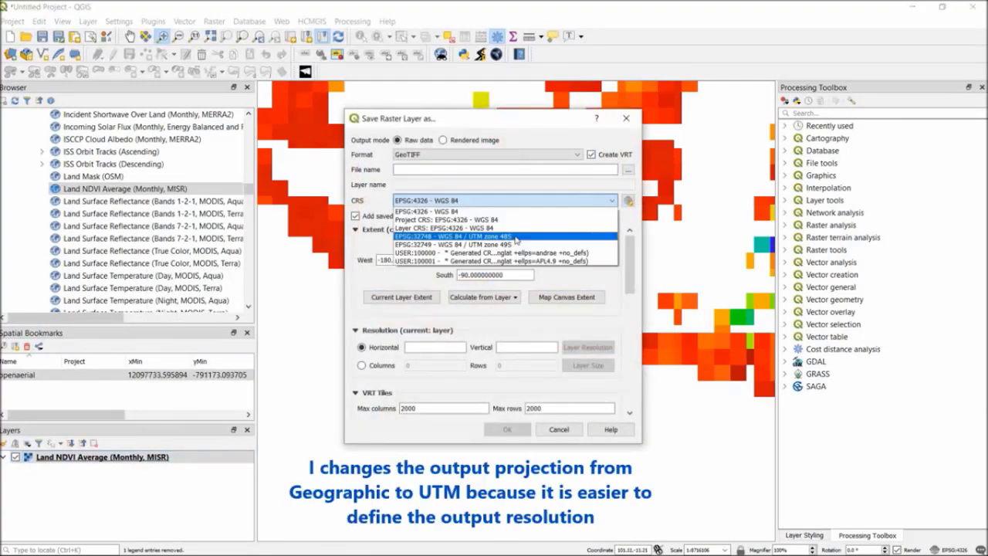
left_click(447, 244)
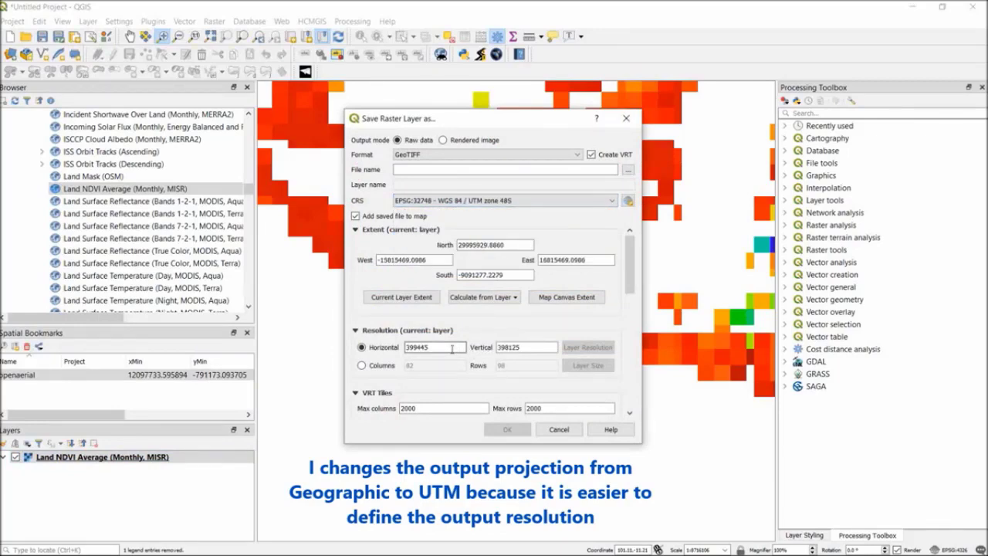
Set the horizontal and vertical export resolution to 1000.
left_click_drag(452, 349, 379, 347)
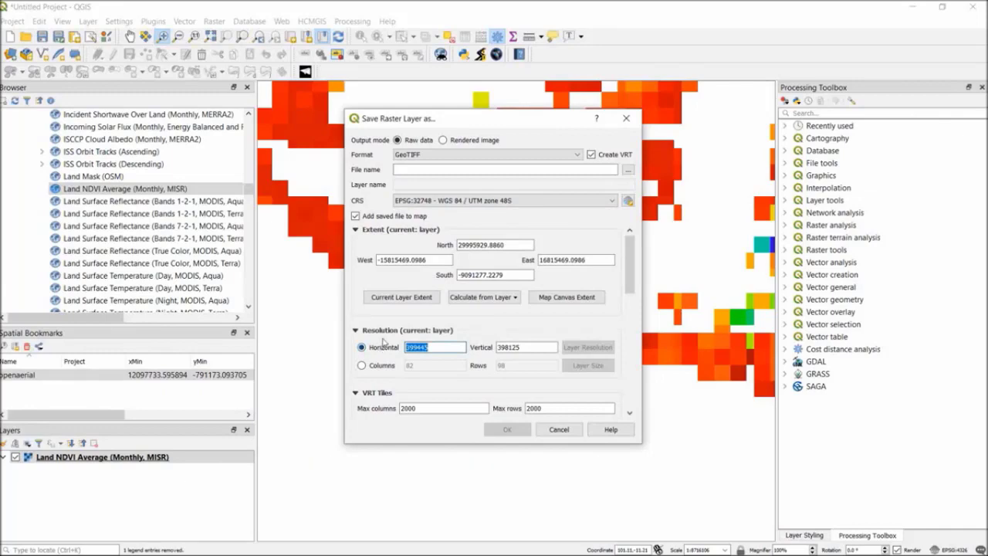
type("1000")
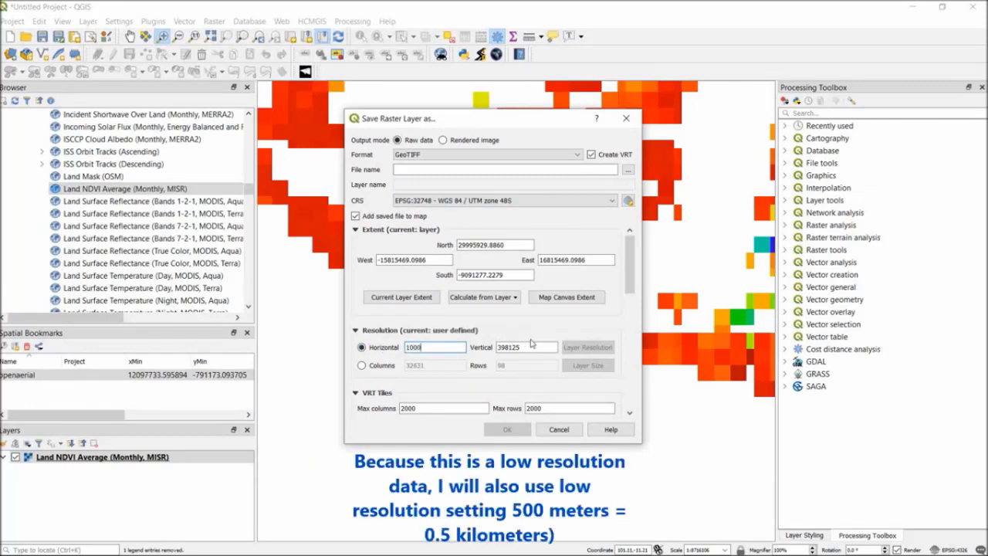
left_click_drag(532, 346, 467, 347)
type("1000")
Limit the export to the map canvas extent and set the horizontal and vertical resolution to 500.
left_click(550, 298)
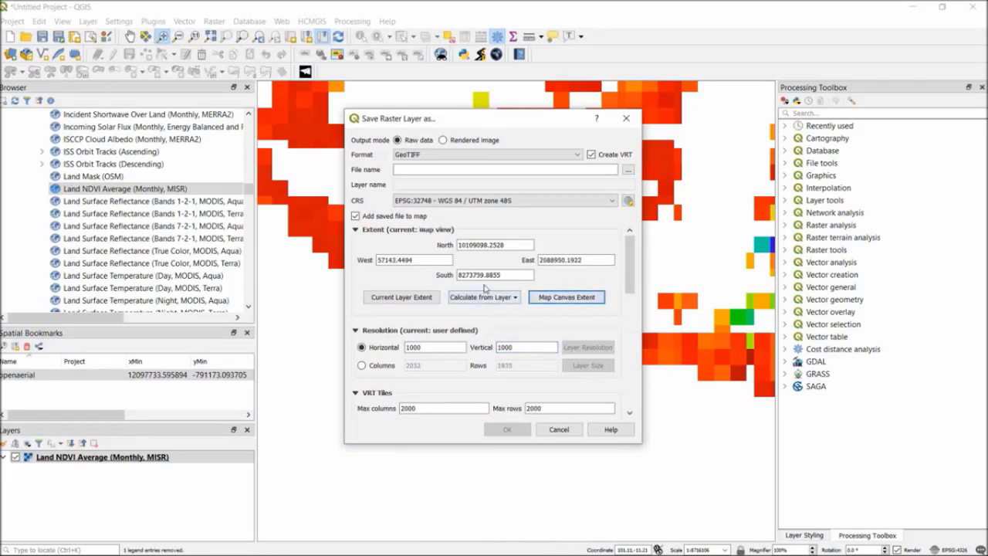
left_click(442, 349)
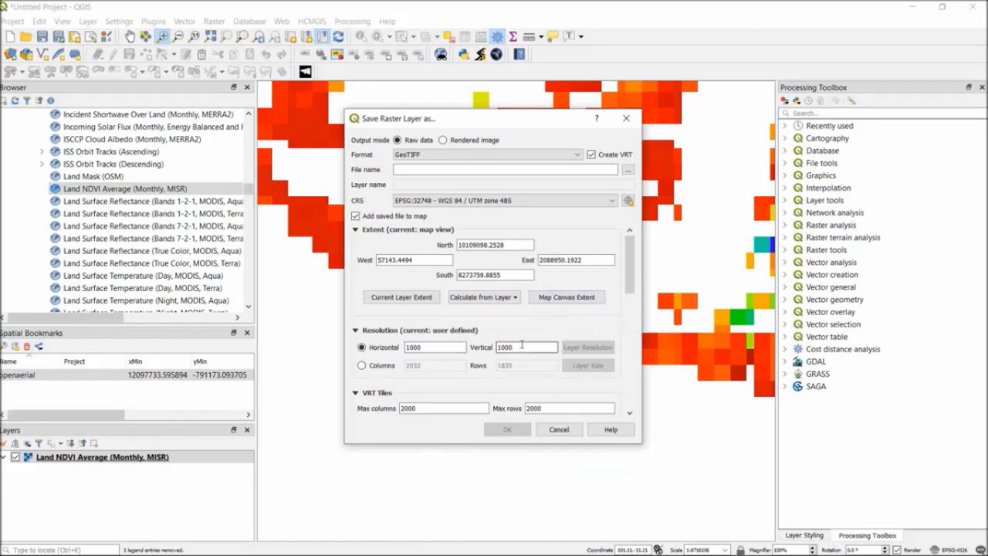
left_click_drag(450, 344, 354, 349)
type("500")
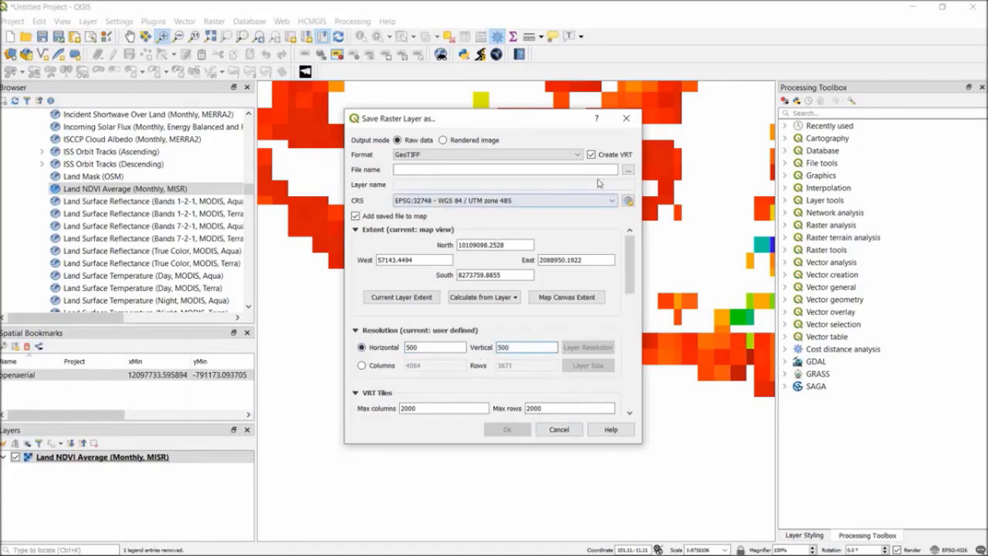
Choose D:\GEO2004_temp\ONLINEMAPS\OGCWMS as the output folder, accept overwriting its files, and run the raster export.
left_click(628, 171)
left_click(495, 232)
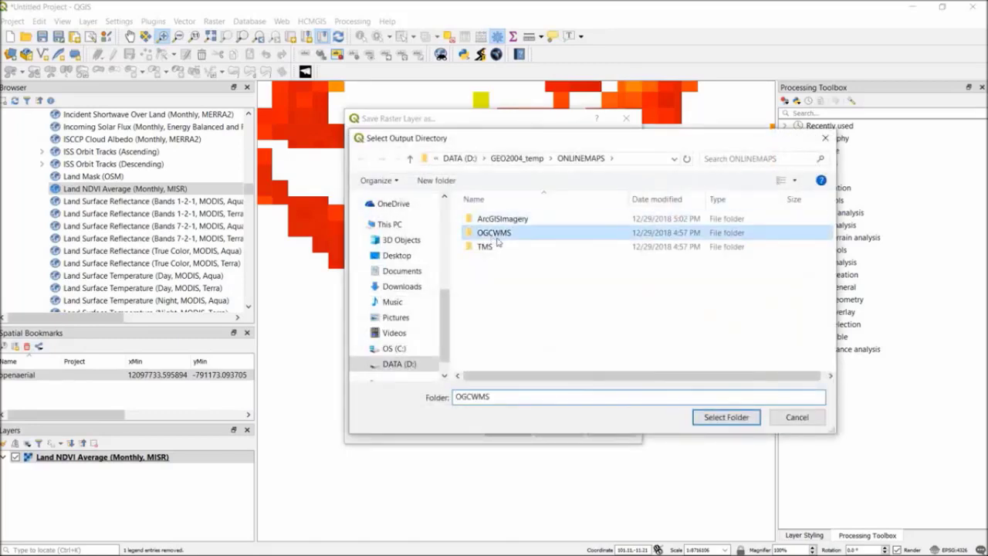
left_click(726, 417)
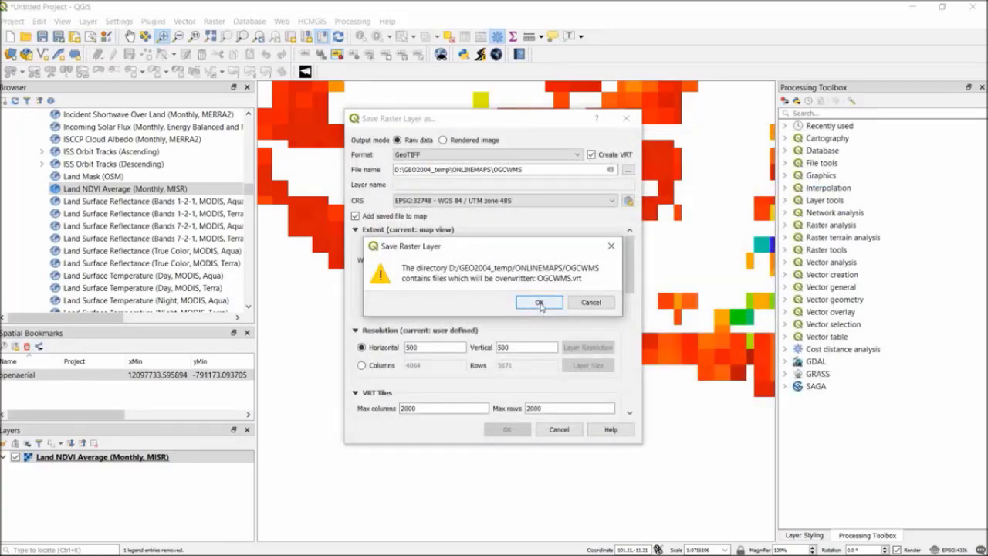
left_click(539, 302)
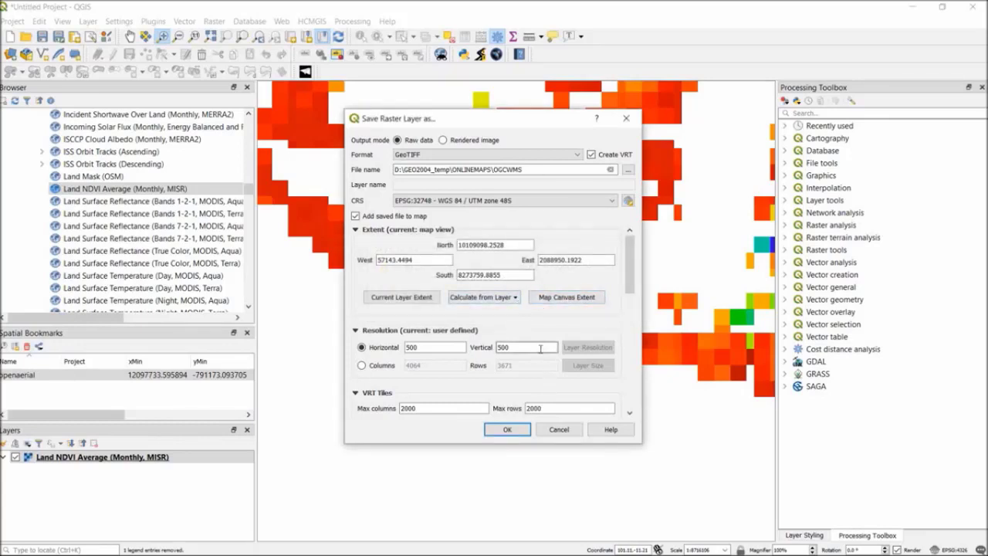
left_click(507, 430)
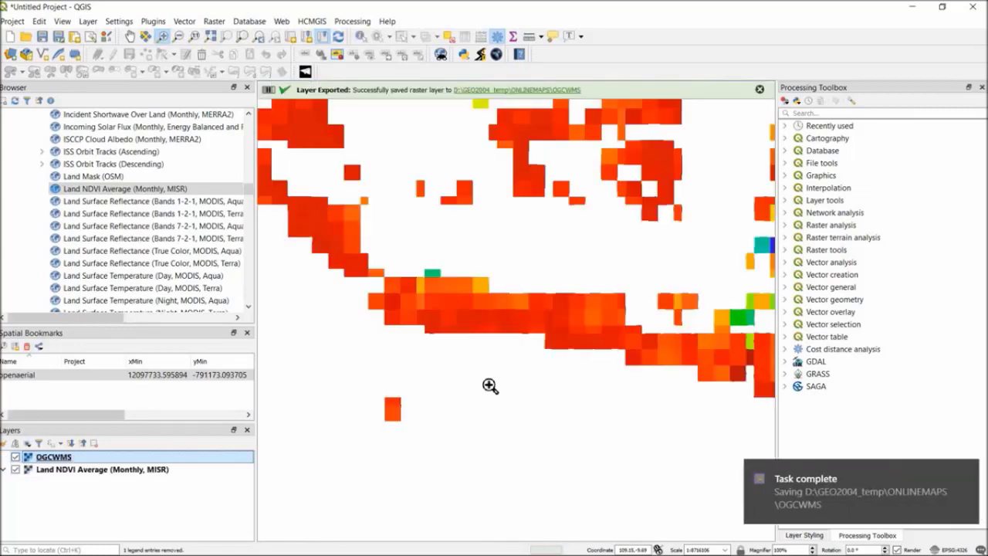
Switch to File Explorer, open the OGCWMS folder in ONLINEMAPS, and list its tiles in detail view with a wider Name column.
mouse_move(186, 528)
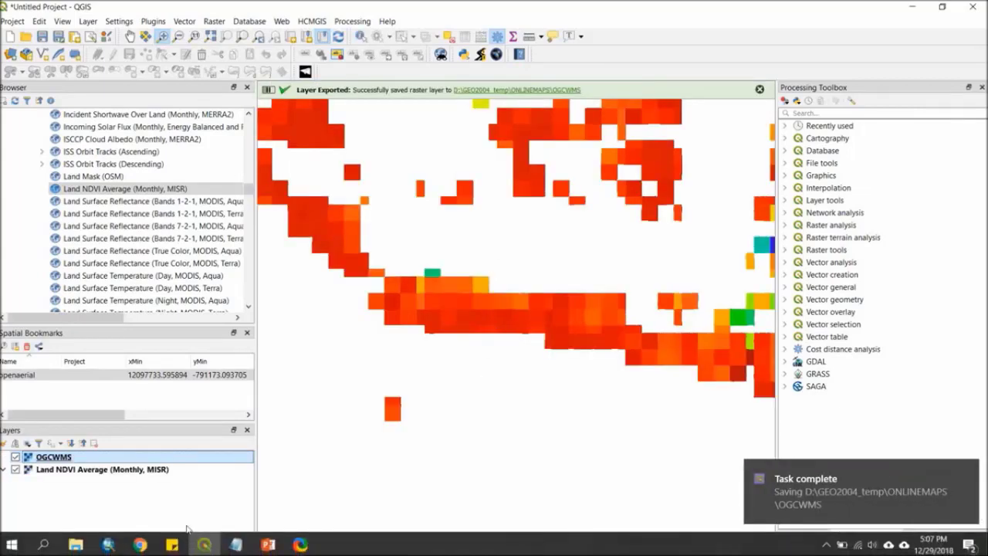
left_click(75, 545)
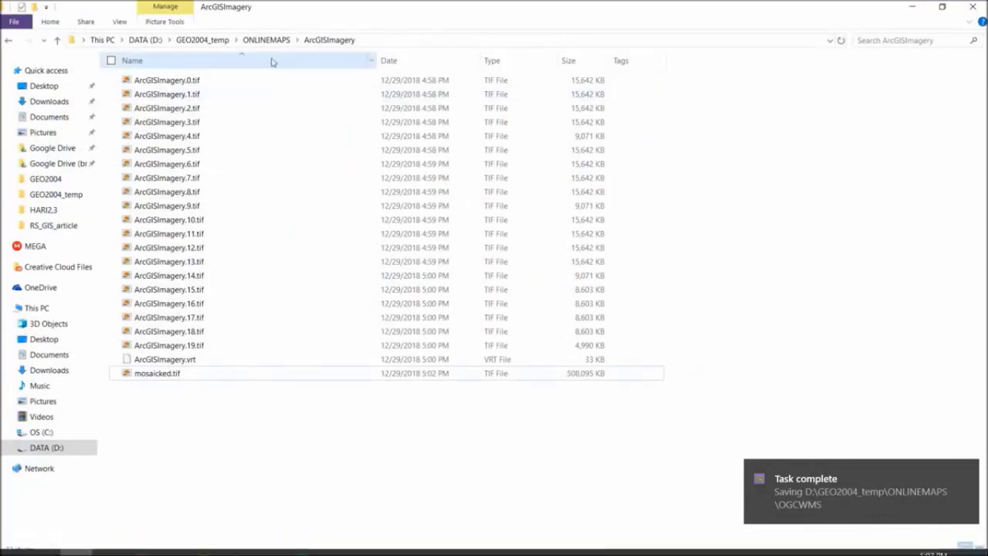
left_click(265, 40)
double_click(187, 94)
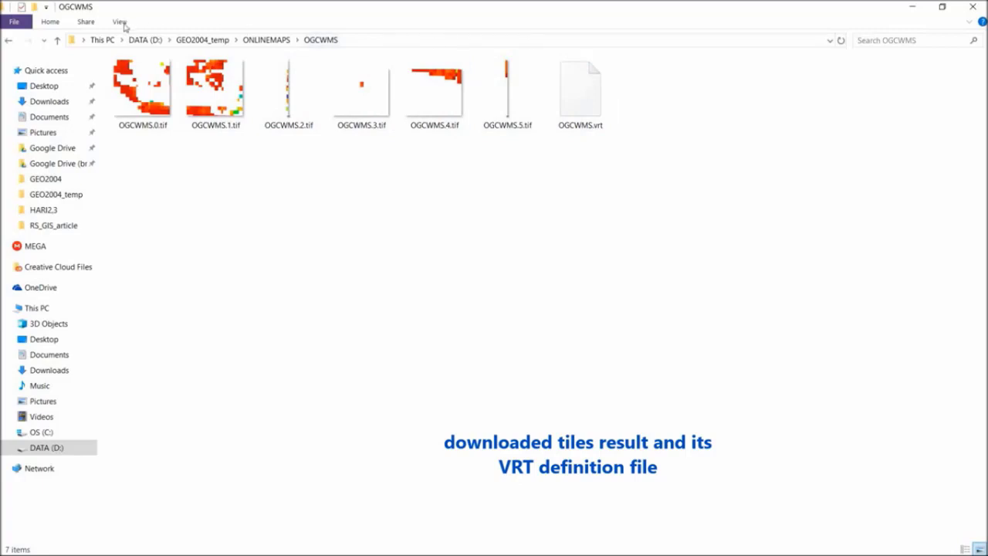
left_click(120, 22)
left_click(255, 54)
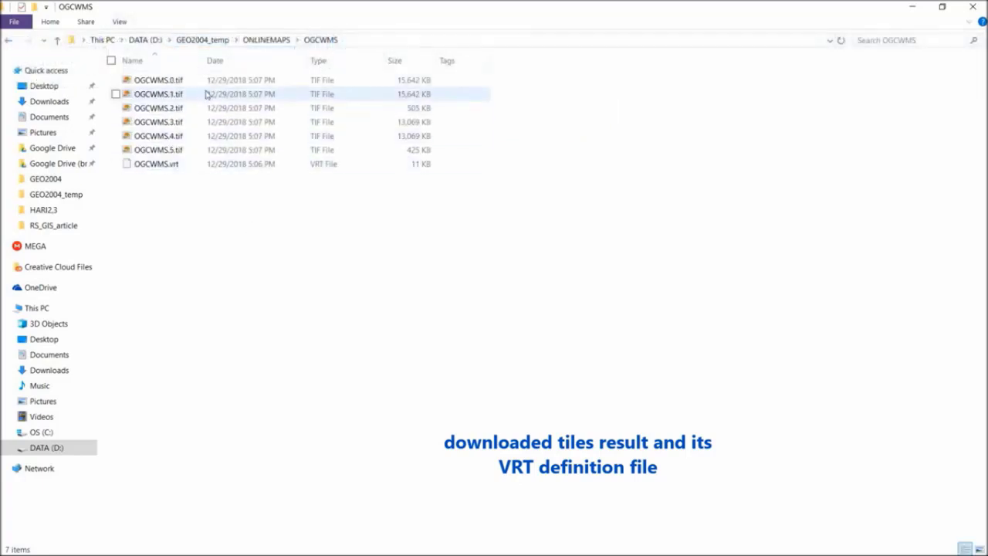
left_click_drag(205, 60, 304, 60)
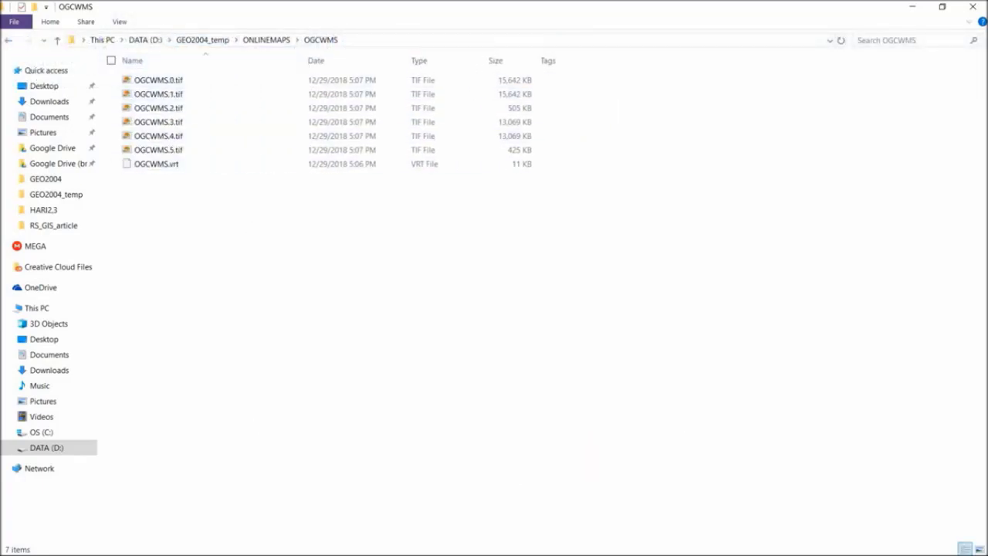
Switch to QGIS and remove the Land NDVI Average (Monthly, MISR) layer from the project.
left_click(204, 545)
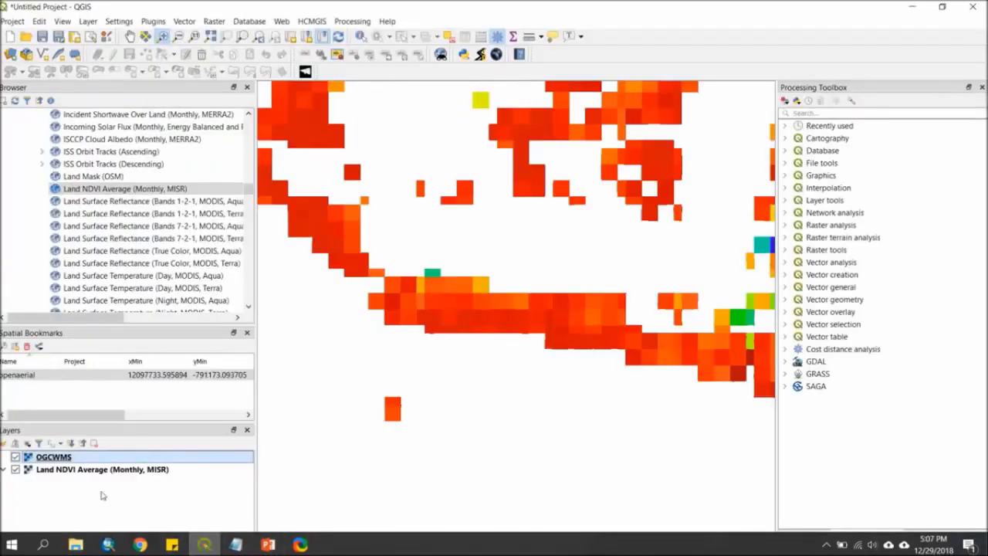
left_click(39, 469)
right_click(58, 473)
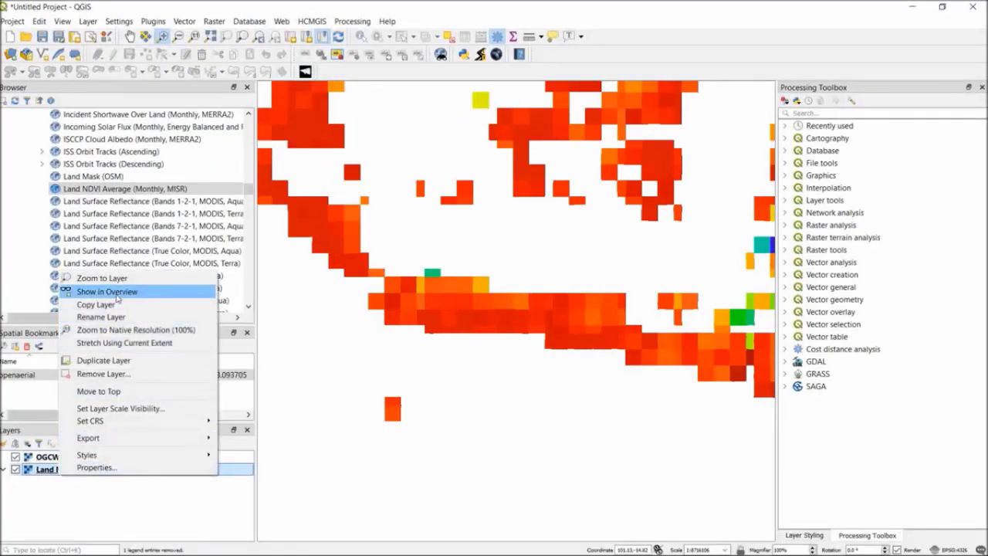
left_click(116, 374)
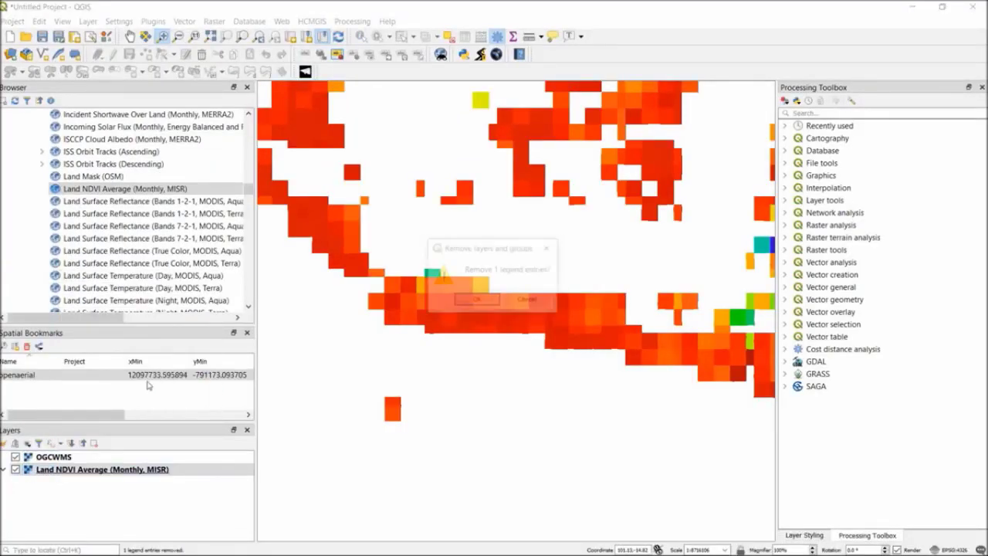
left_click(474, 301)
Examine the coverage and pixels of the exported OGCWMS raster on the map.
scroll(474, 325, "up", 1)
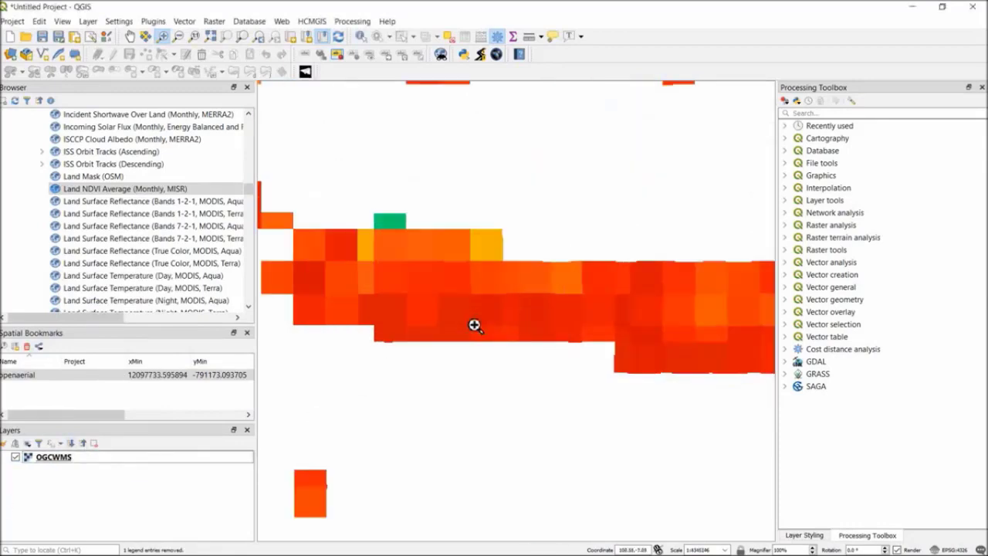
scroll(474, 325, "down", 2)
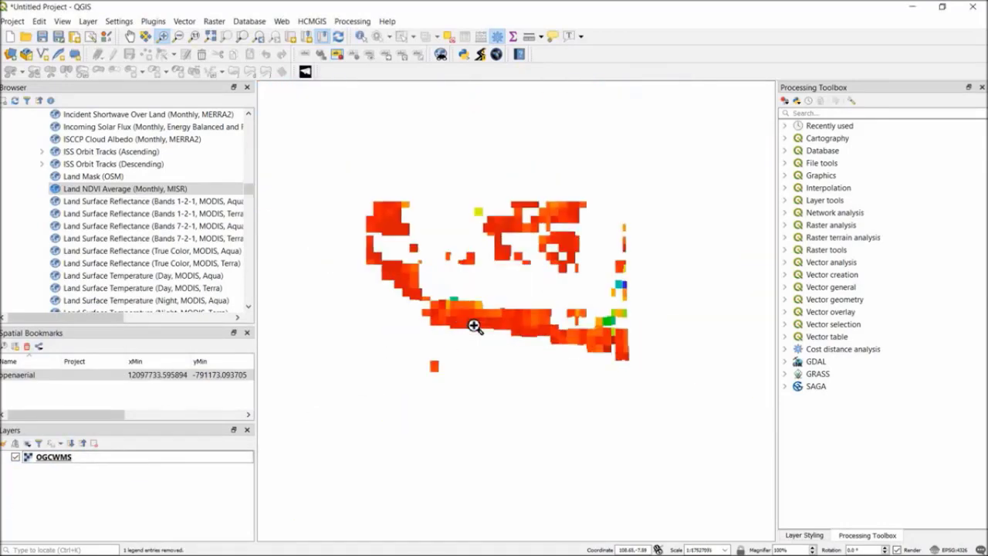
scroll(470, 216, "up", 1)
scroll(474, 225, "down", 1)
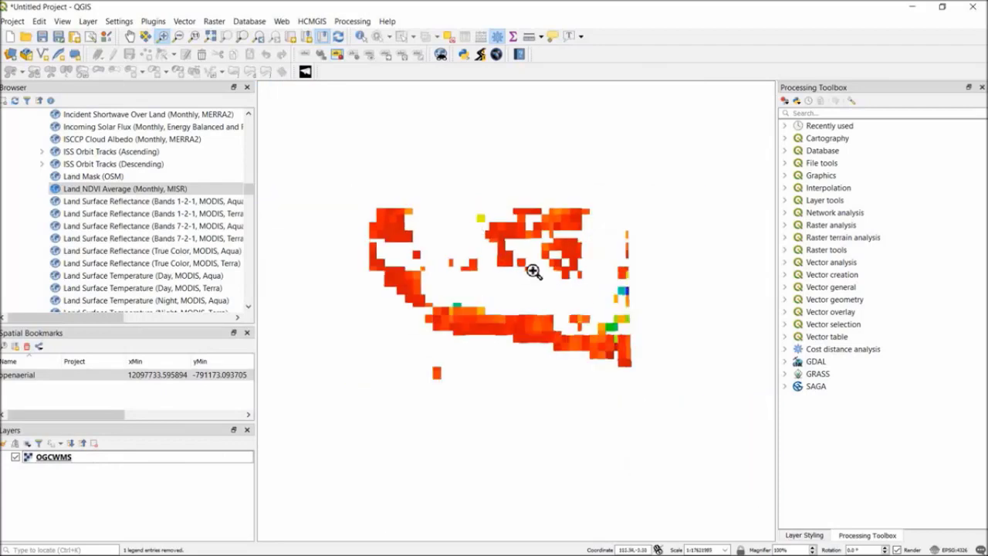
scroll(627, 301, "up", 1)
scroll(465, 327, "down", 1)
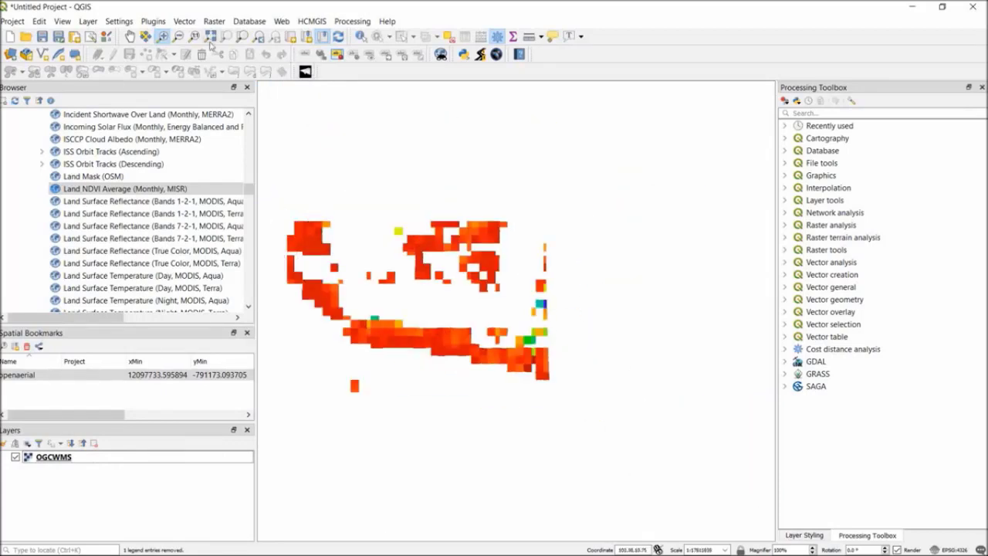
left_click_drag(366, 230, 585, 393)
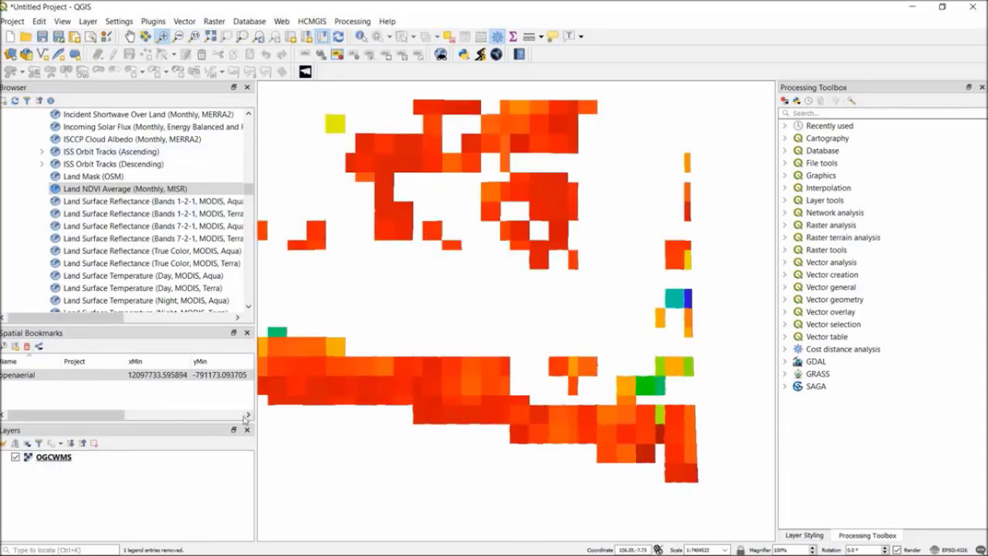